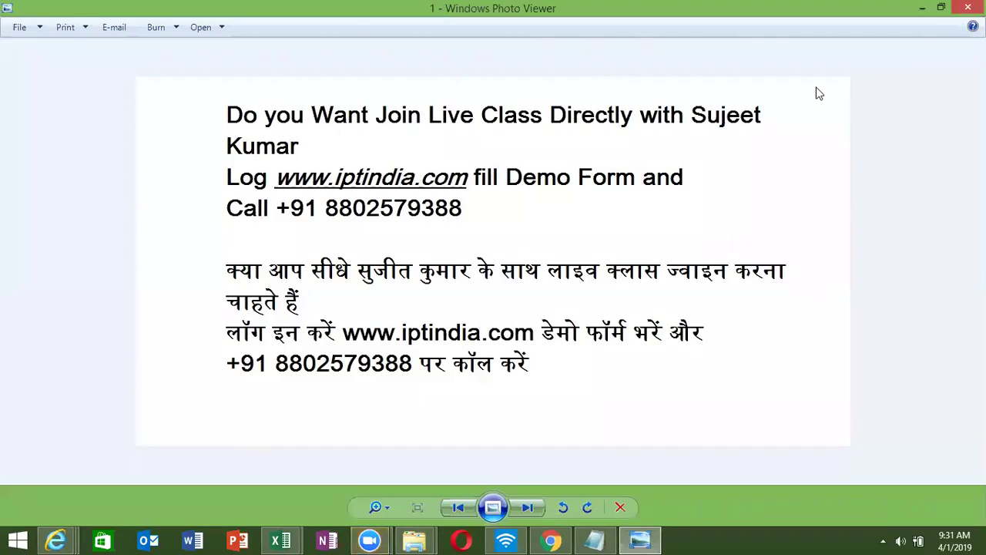
# - Advance to the pen drive ad, then close Photo Viewer and the Photo folder window
pyautogui.click(527, 507)
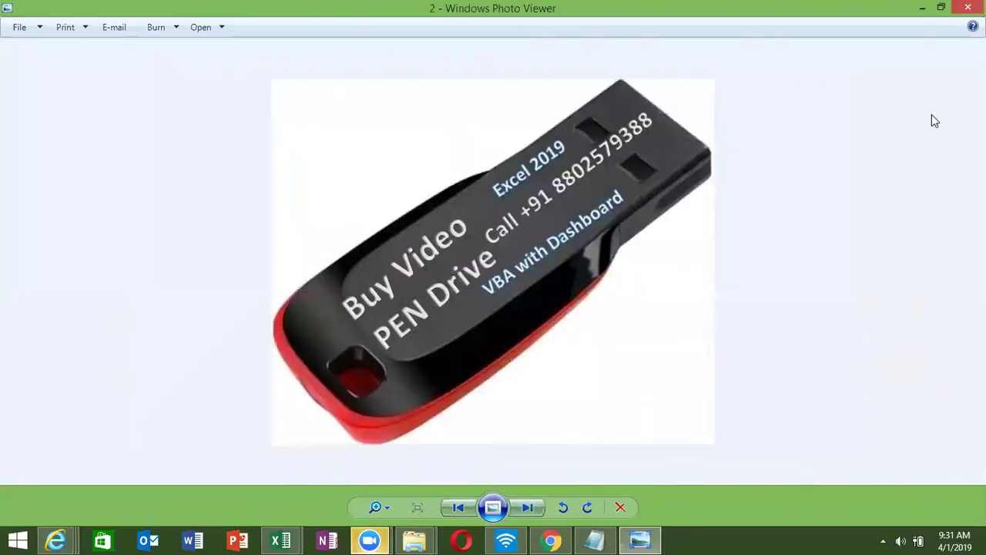
pyautogui.click(968, 7)
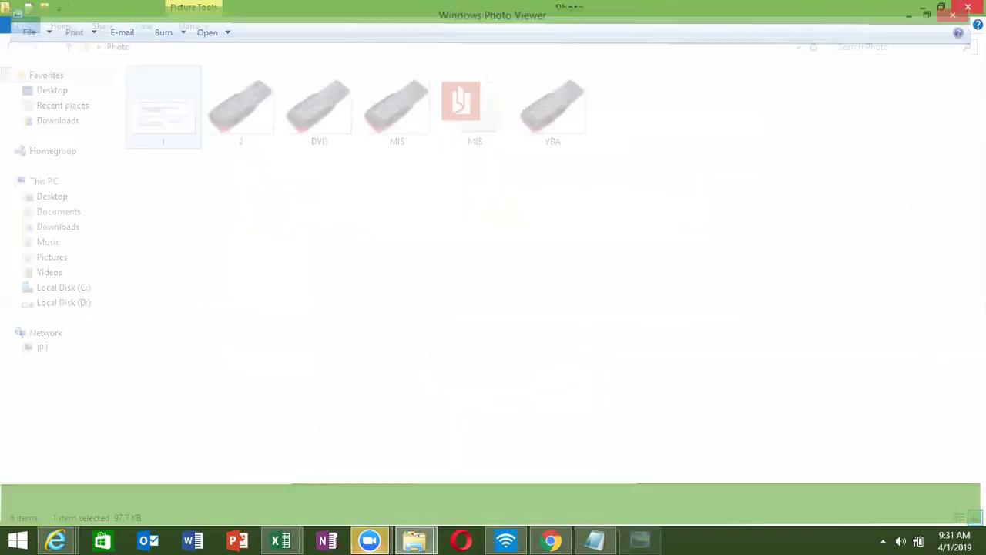
pyautogui.hotkey('alt', 'F4')
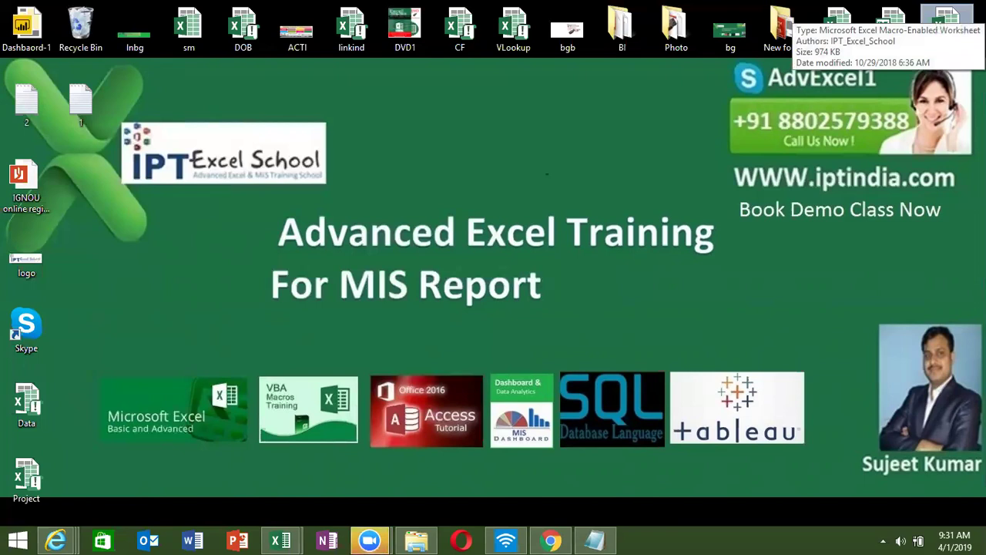
# - Refresh the desktop, switch to the CF workbook and add a new Sheet4
pyautogui.rightClick(383, 166)
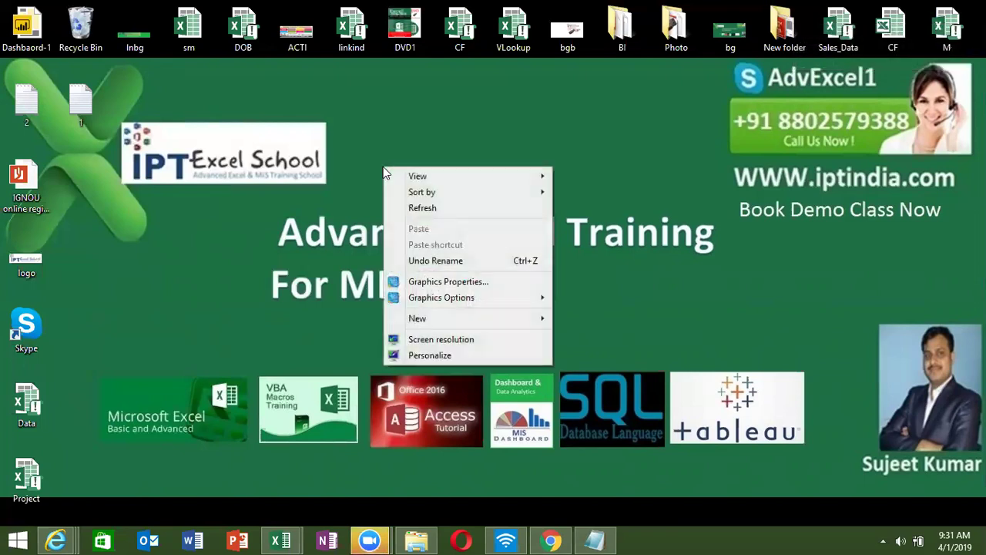
pyautogui.click(429, 210)
pyautogui.moveTo(280, 541)
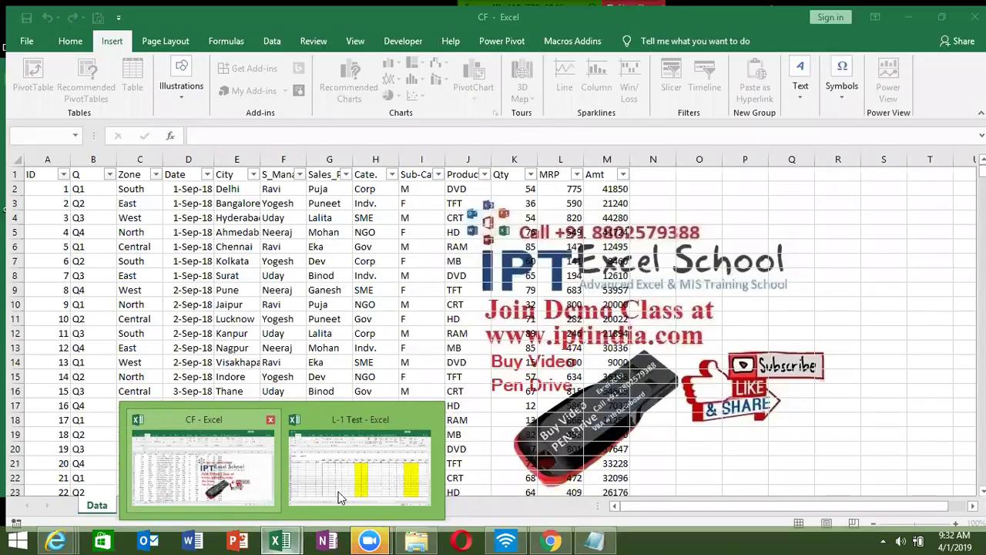
pyautogui.click(254, 500)
pyautogui.click(242, 500)
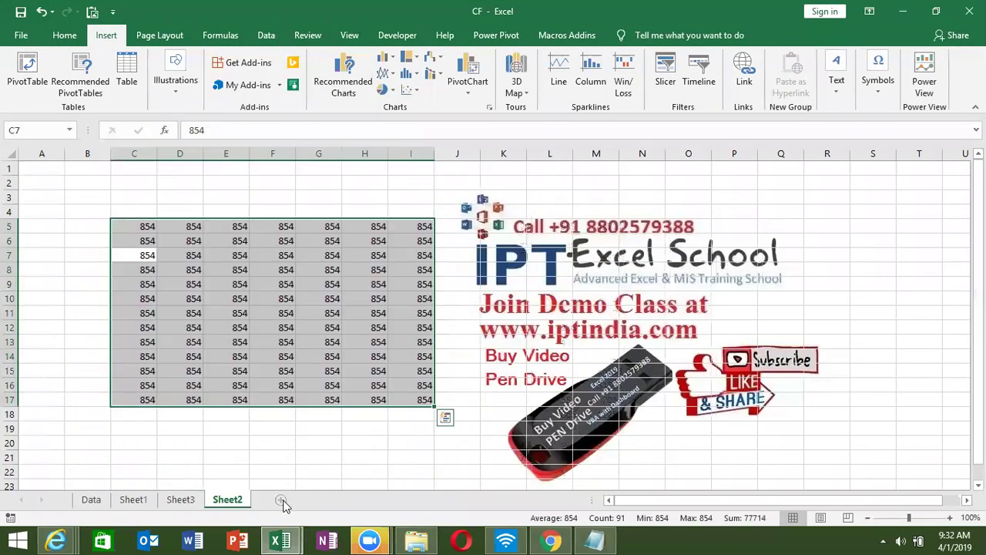
pyautogui.click(282, 500)
pyautogui.click(302, 356)
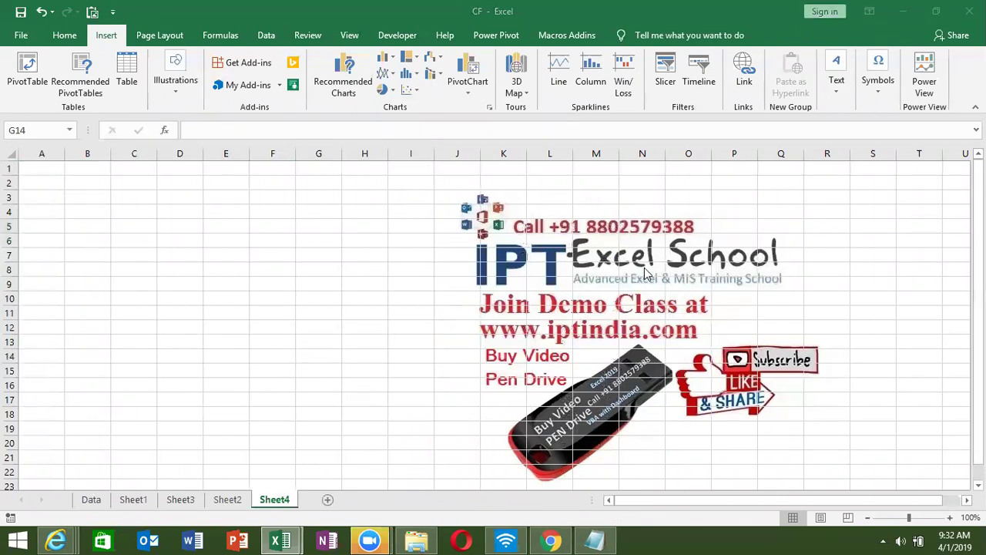
# - Show the Developer tab's macro commands on the ribbon
pyautogui.click(406, 42)
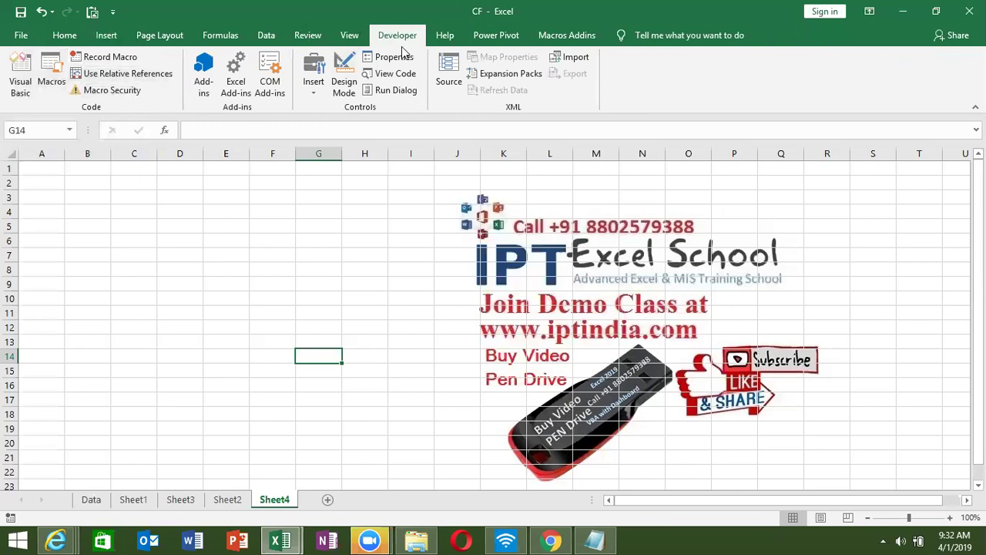
pyautogui.click(21, 35)
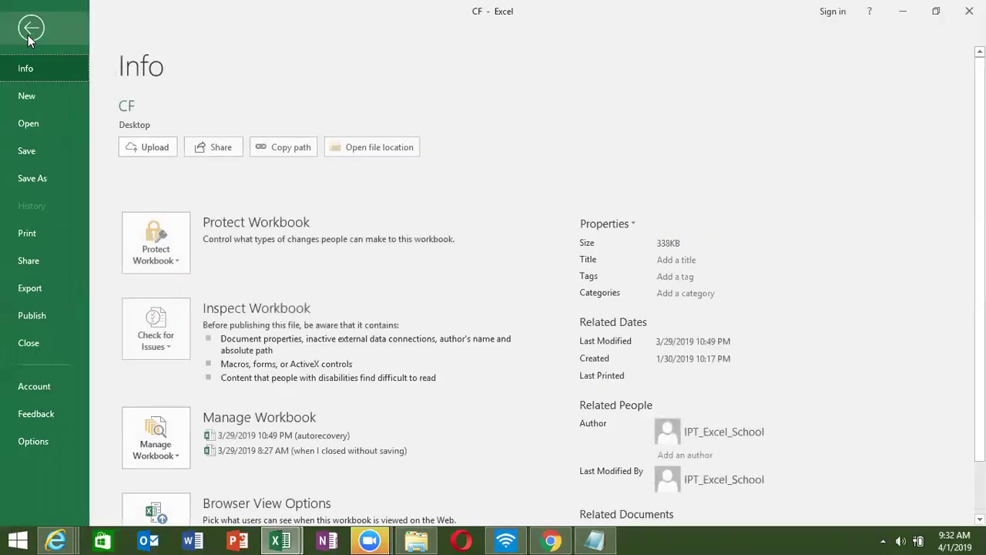
pyautogui.click(32, 442)
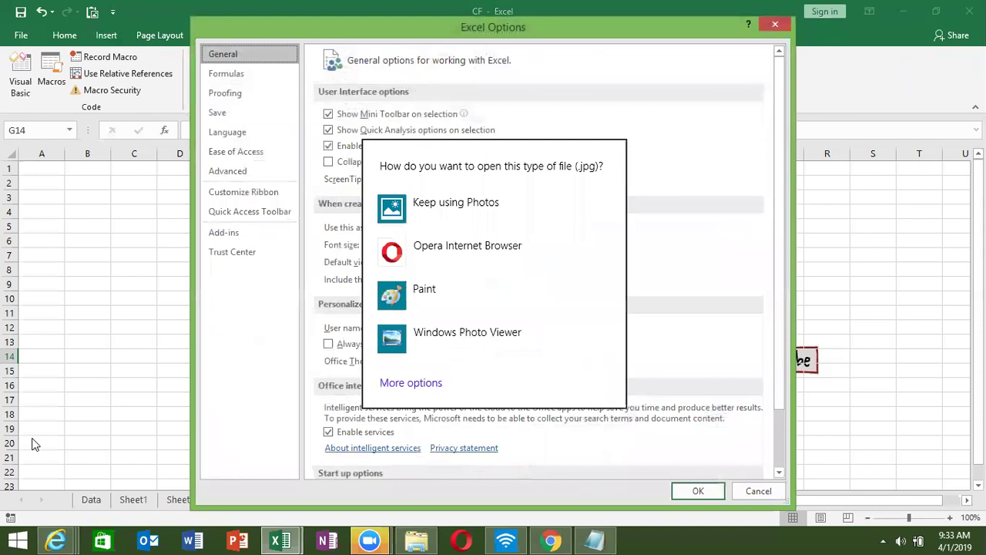
pyautogui.click(453, 301)
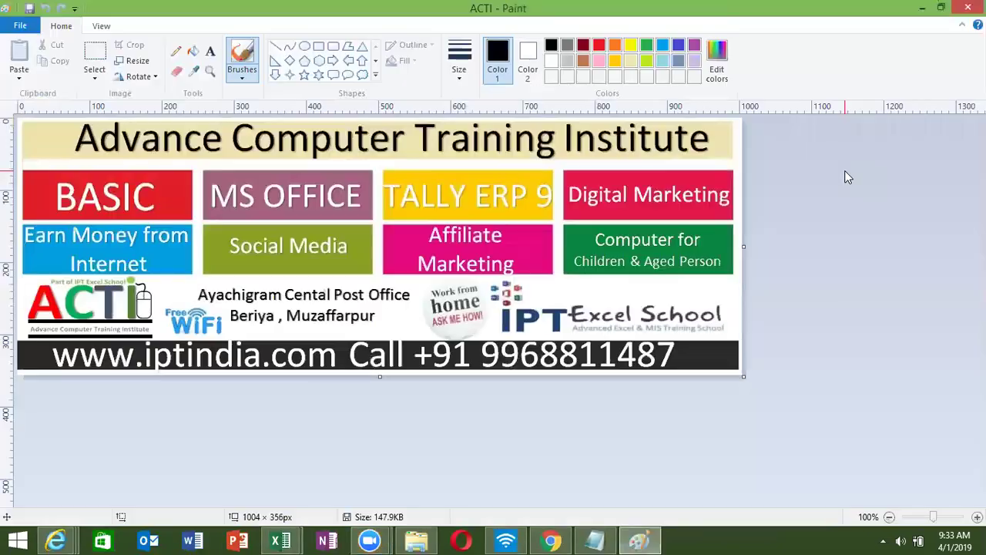
pyautogui.click(968, 7)
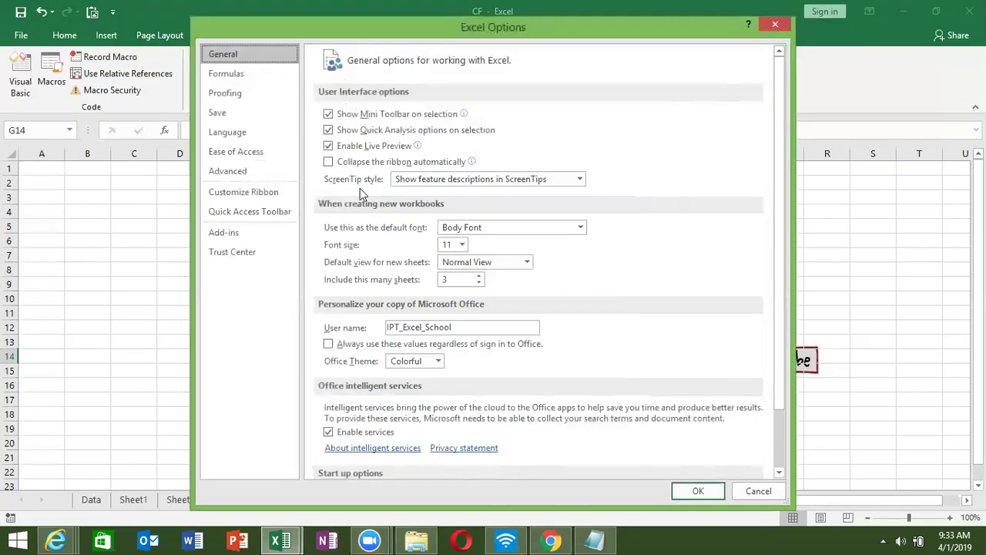
pyautogui.click(245, 194)
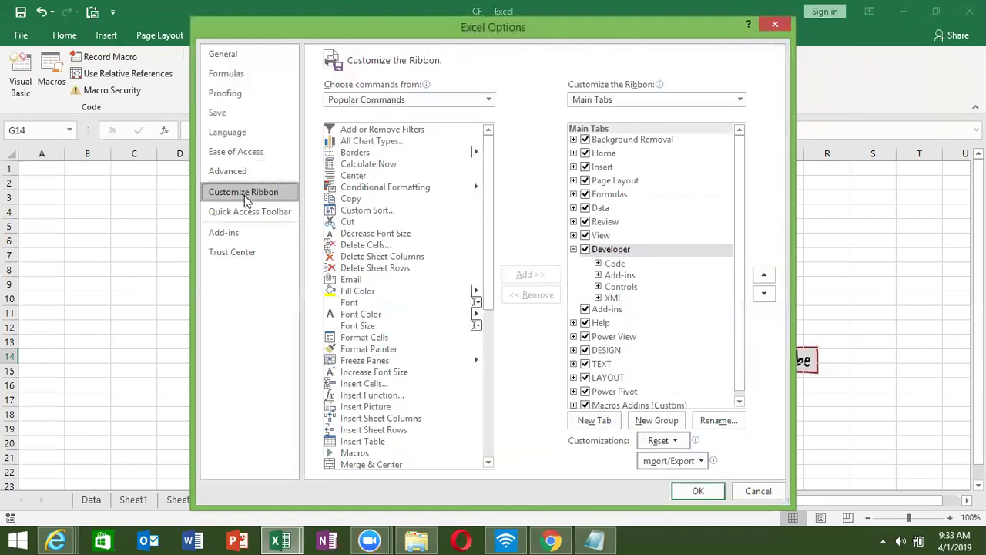
pyautogui.click(573, 249)
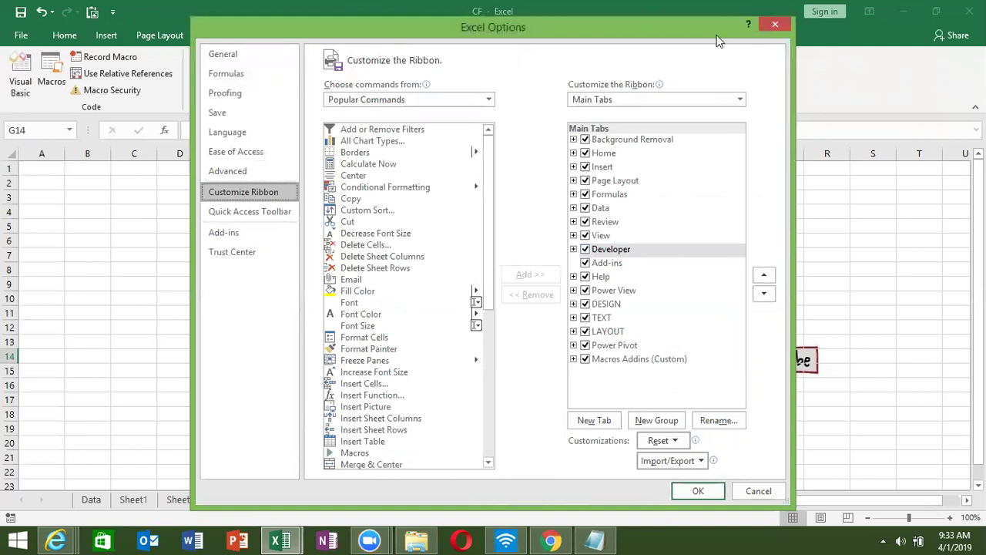
pyautogui.click(775, 24)
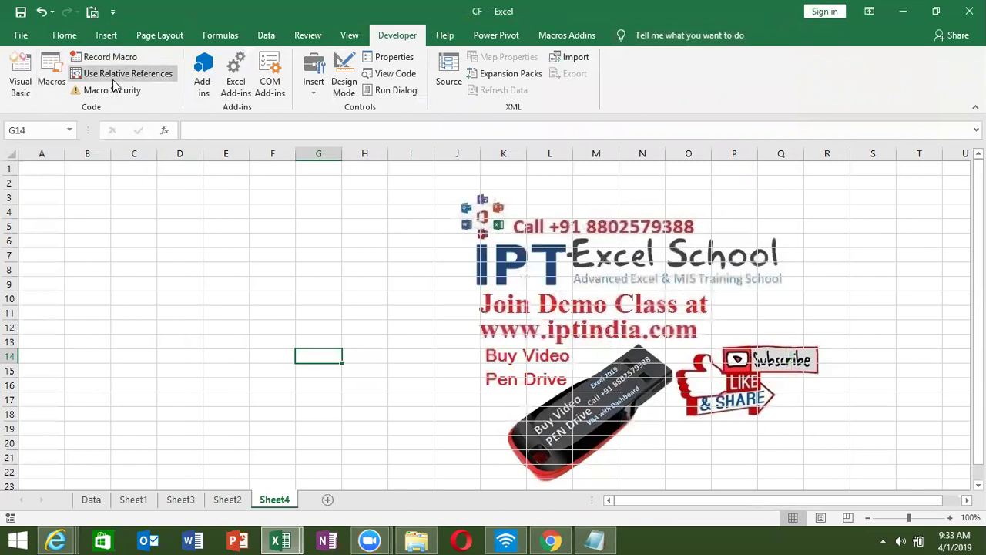
pyautogui.click(348, 34)
pyautogui.click(747, 93)
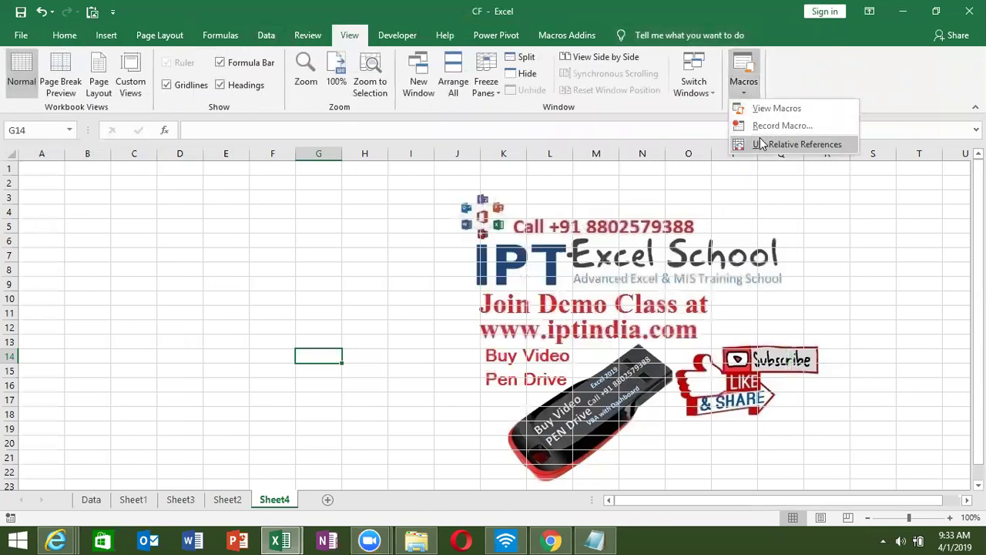
pyautogui.click(490, 188)
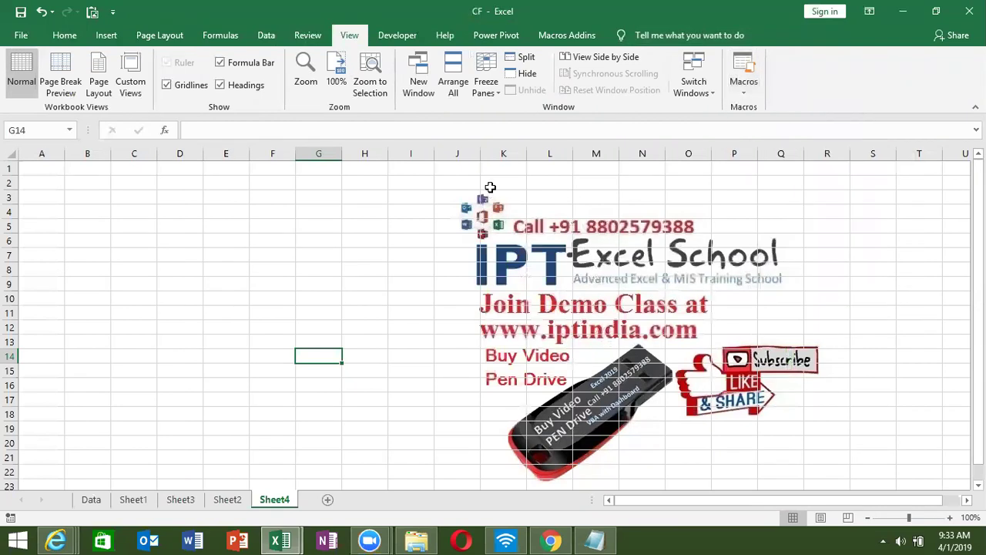
pyautogui.click(398, 37)
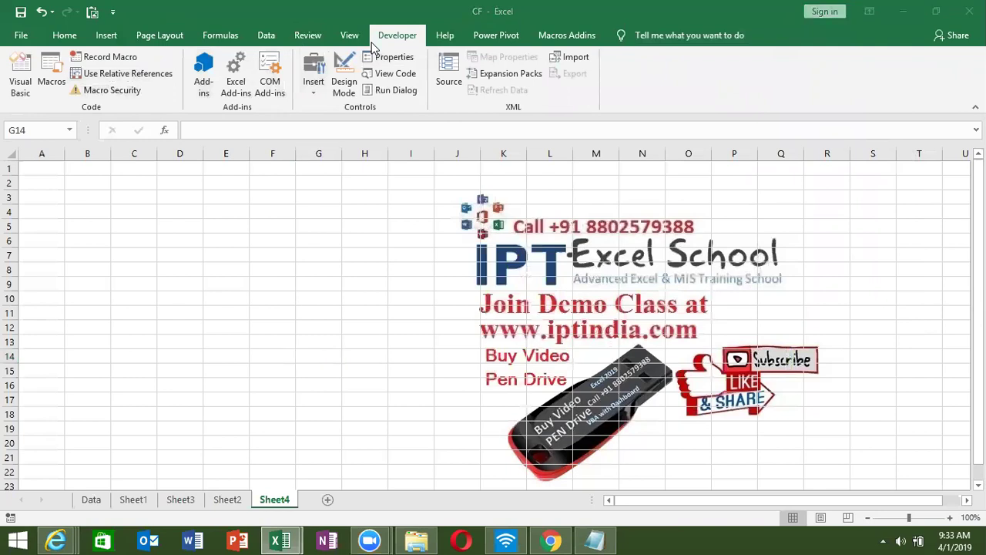
pyautogui.click(35, 166)
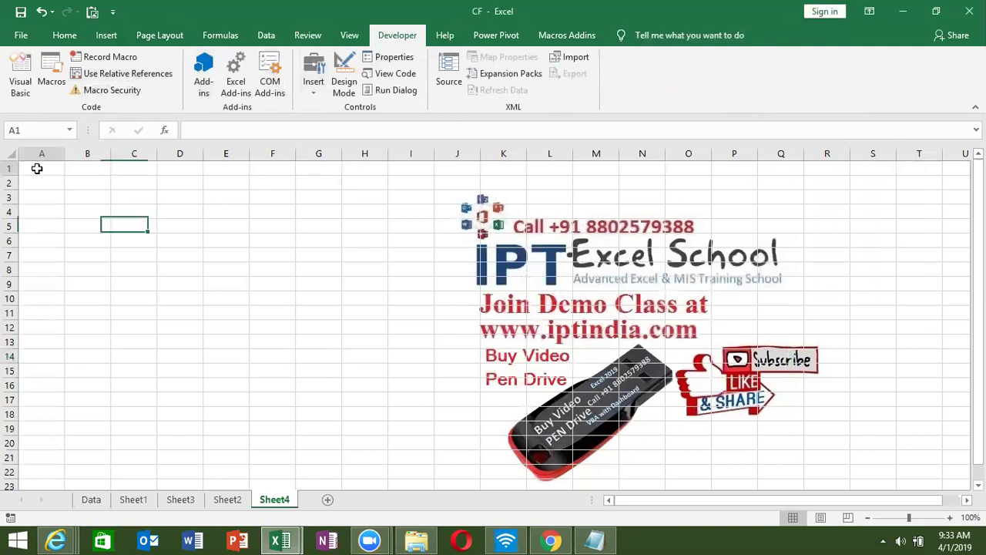
pyautogui.click(81, 91)
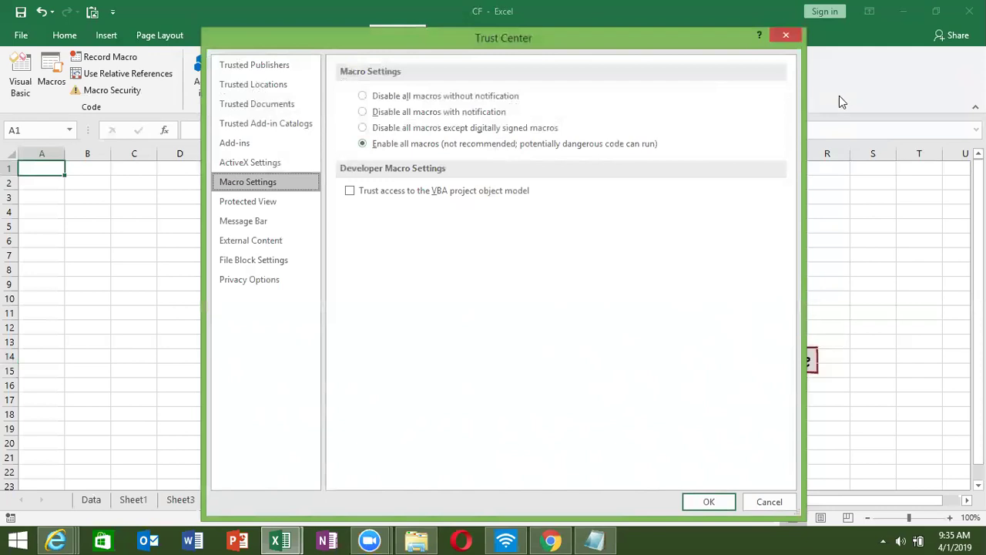
pyautogui.click(786, 35)
pyautogui.click(105, 324)
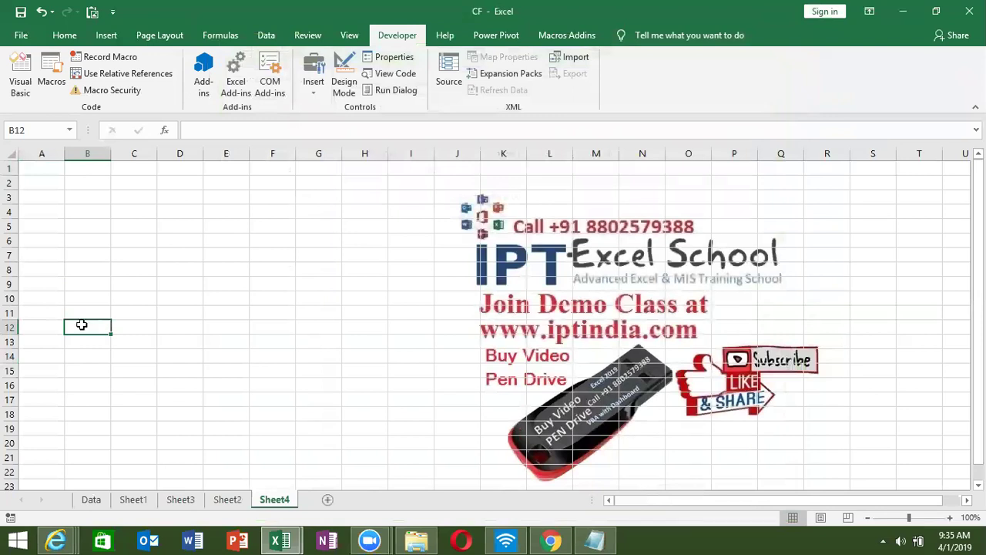
# - Open the full Save As dialog for the CF workbook
pyautogui.click(20, 35)
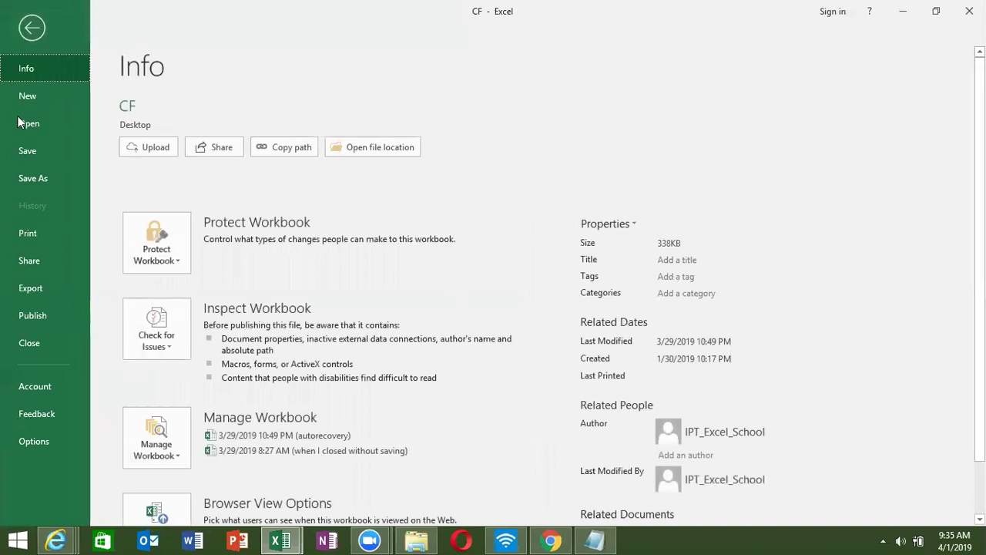
pyautogui.click(32, 186)
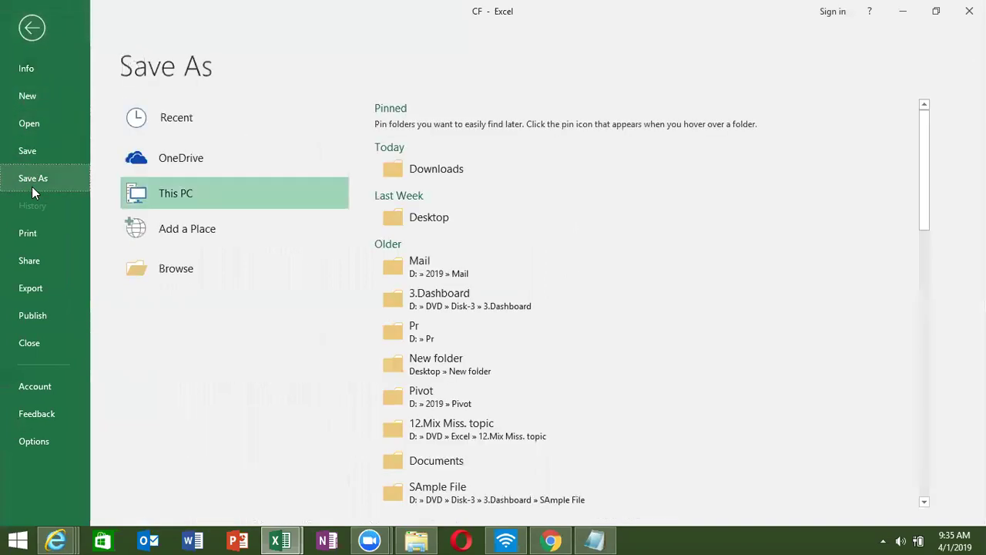
pyautogui.click(207, 275)
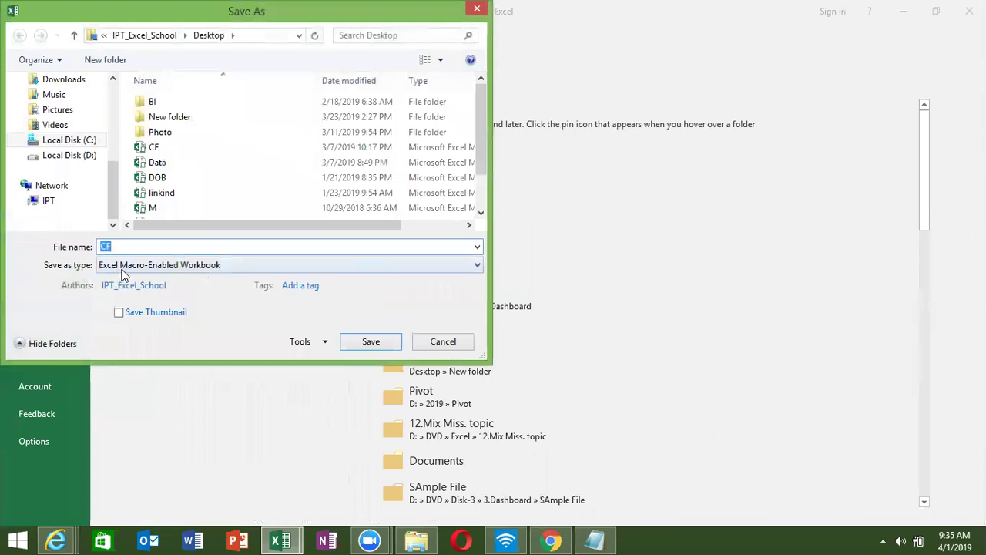
# - Switch Save as type among Macro-Enabled, 97-2003 Add-in and Excel Workbook, then cancel the dialog
pyautogui.click(195, 268)
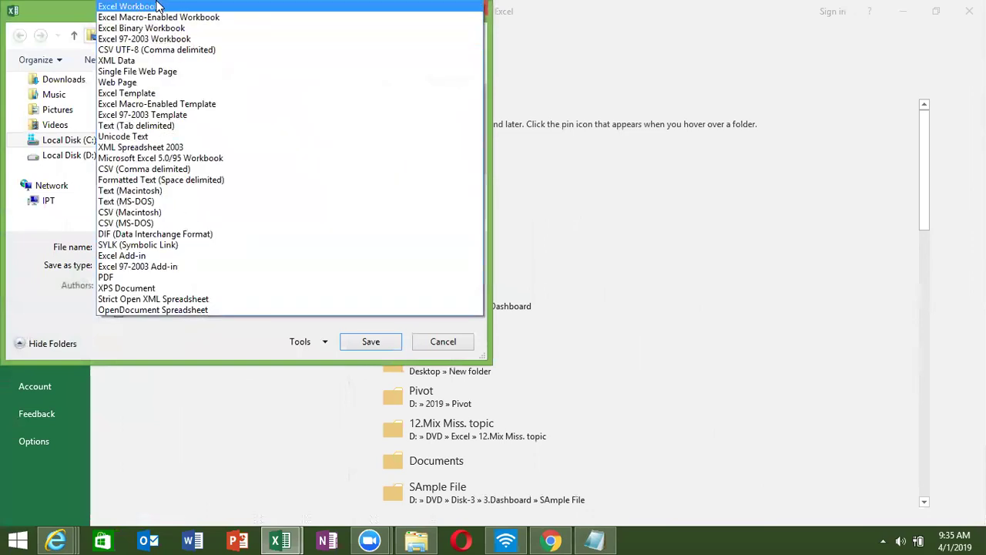
pyautogui.click(156, 8)
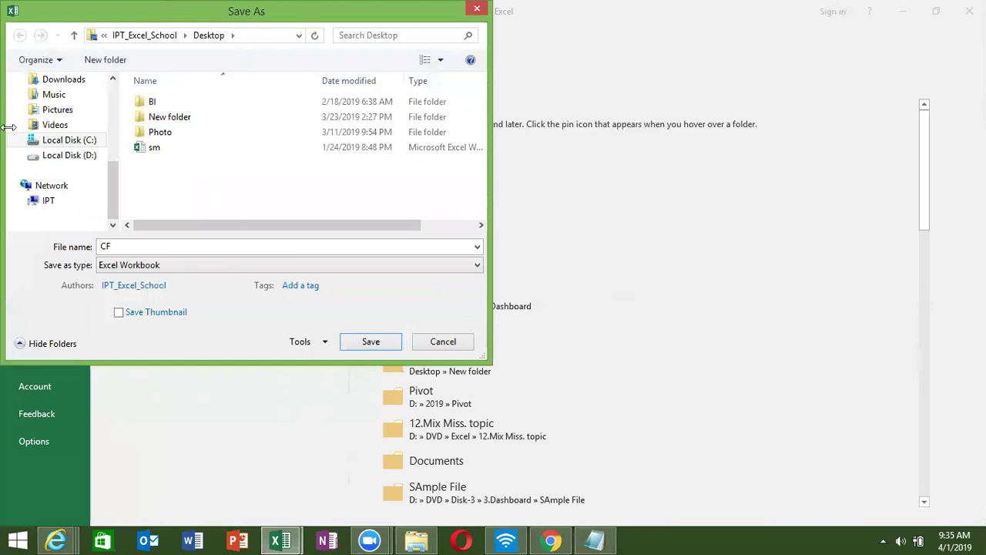
pyautogui.click(182, 264)
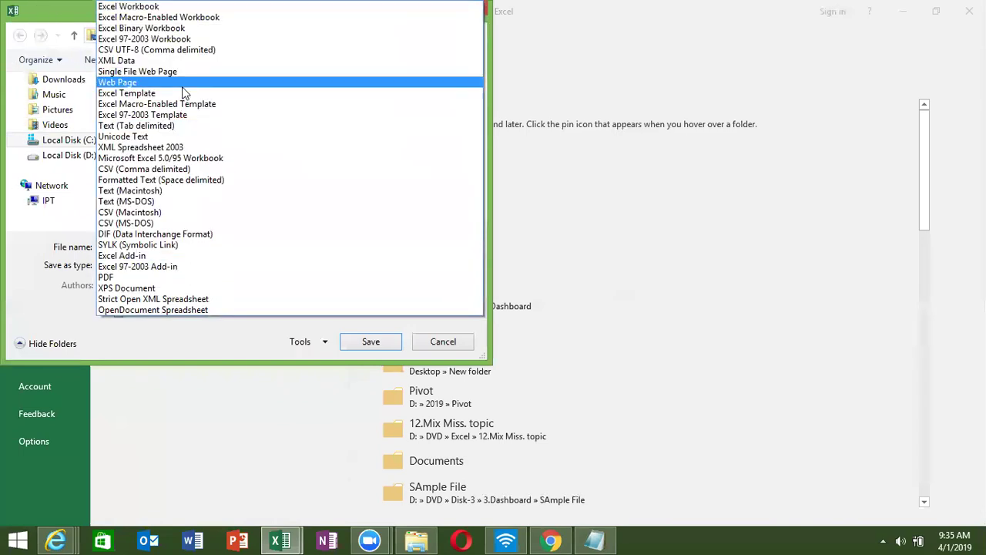
pyautogui.click(171, 17)
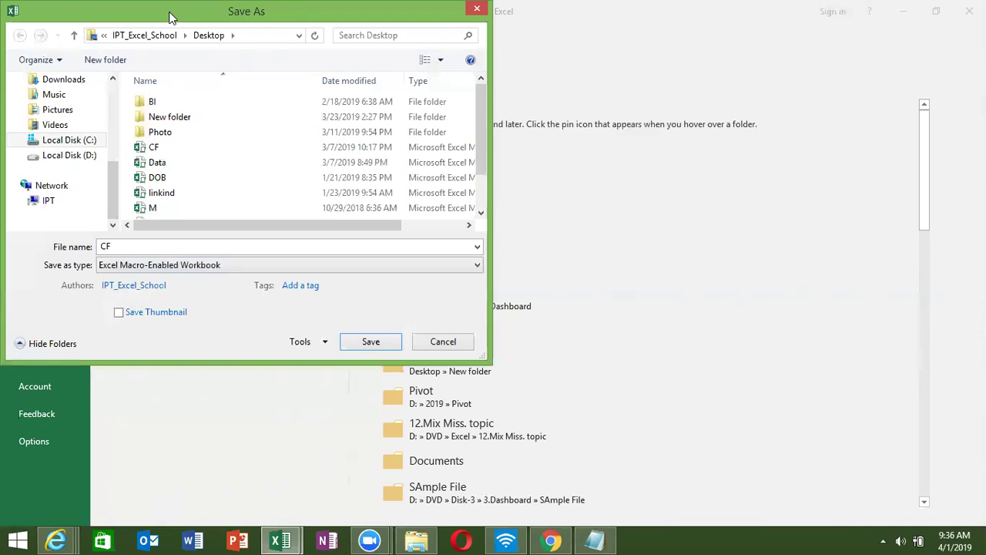
pyautogui.click(137, 265)
pyautogui.click(137, 266)
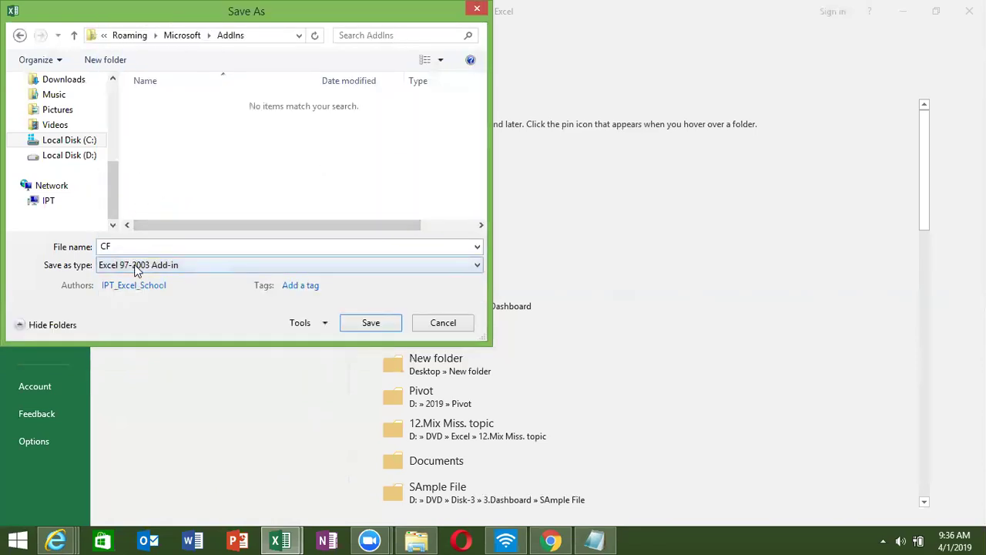
pyautogui.click(136, 266)
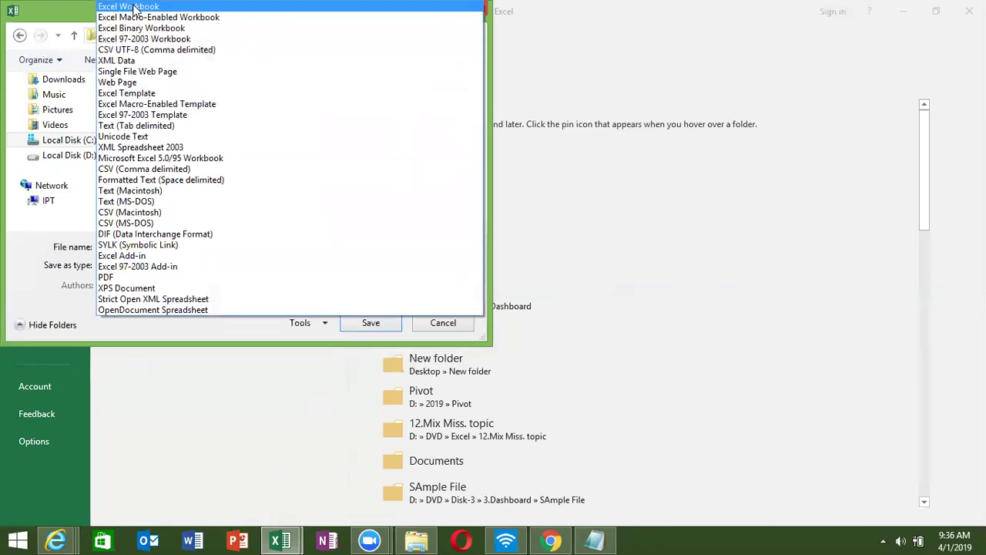
pyautogui.click(128, 6)
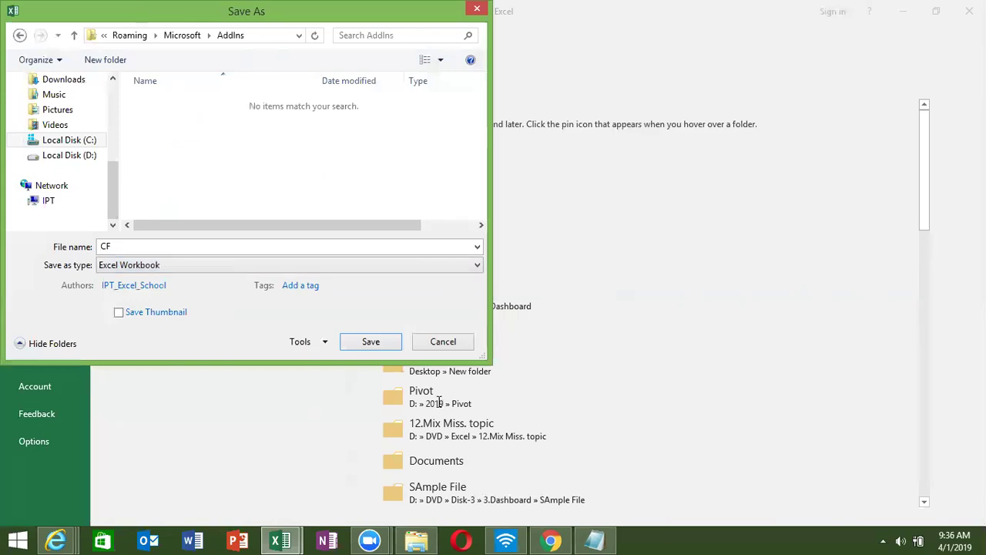
pyautogui.click(447, 341)
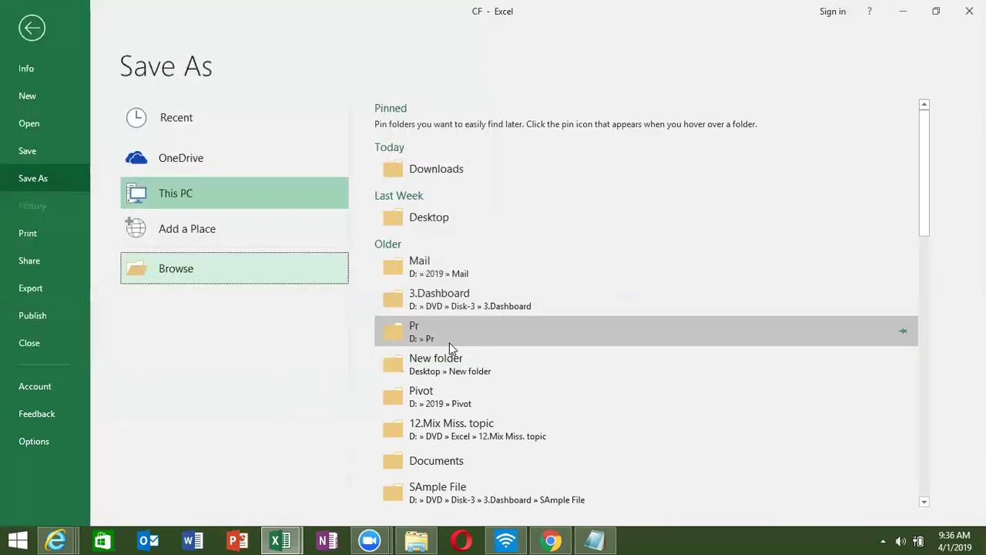
# - Keep Excel Macro-Enabled Workbook as the default format in Options > Save, then close Options
pyautogui.click(39, 443)
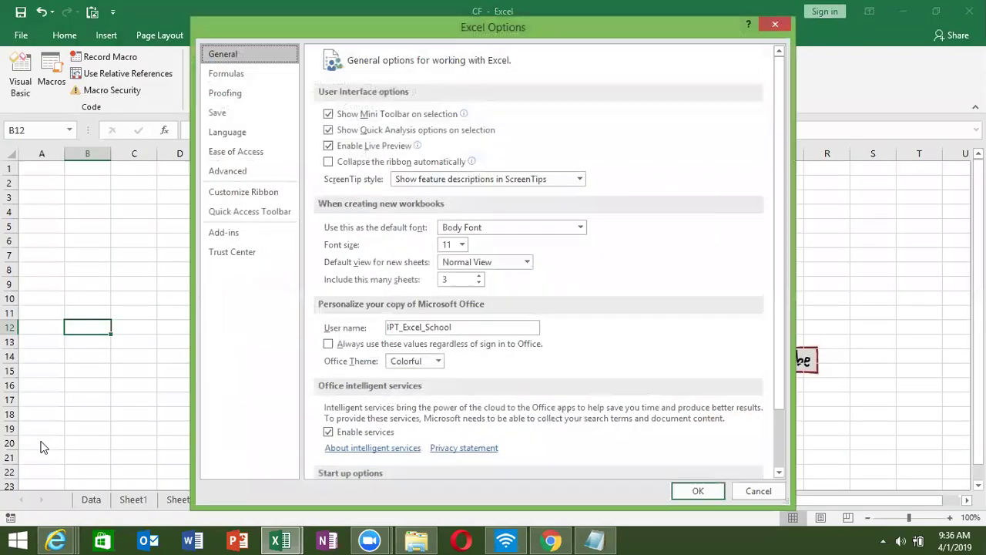
pyautogui.click(254, 115)
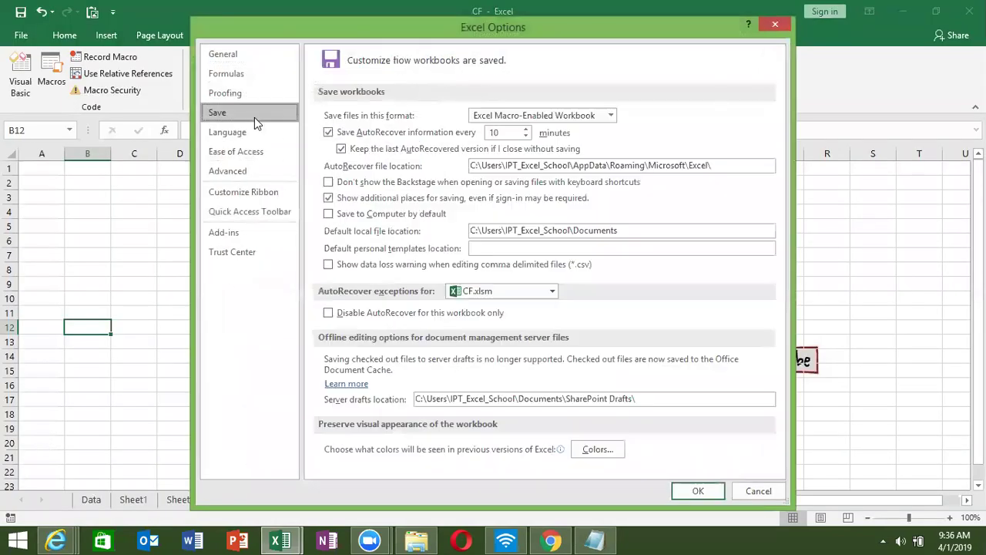
pyautogui.click(551, 116)
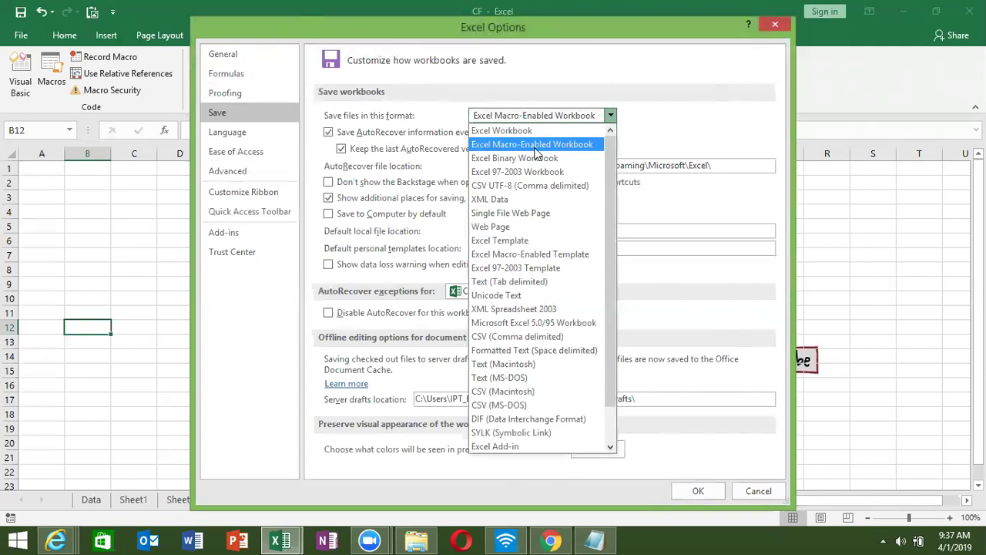
pyautogui.click(535, 149)
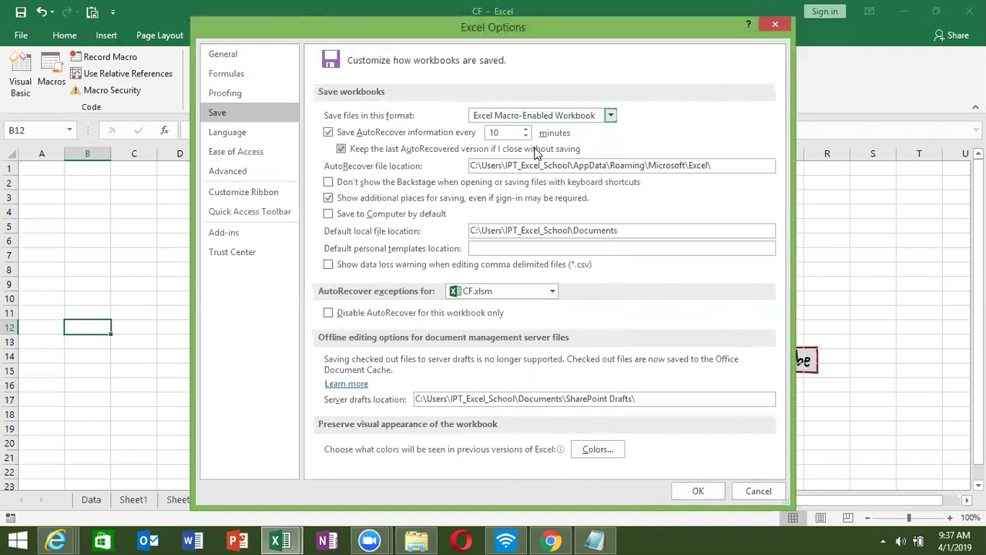
pyautogui.click(775, 28)
# - Select cell G3, then bring Chrome with WhatsApp Web to the front
pyautogui.click(338, 202)
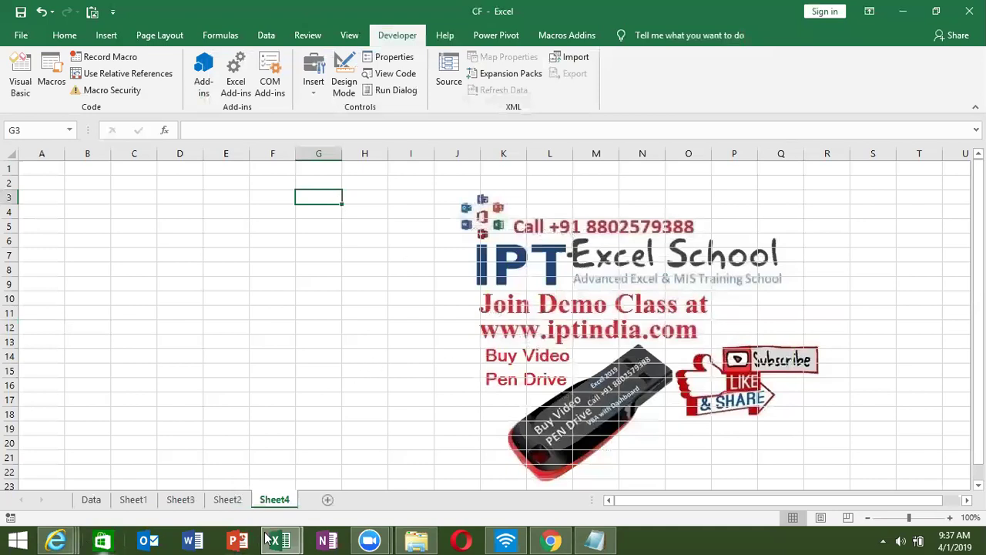
pyautogui.click(551, 541)
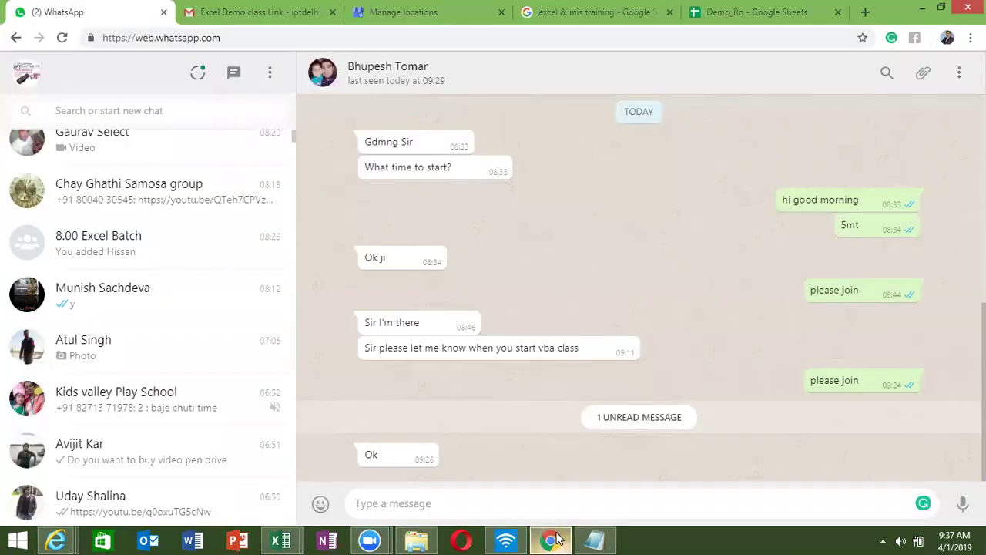
# - Minimize Chrome from the taskbar to get back to Excel
pyautogui.click(556, 539)
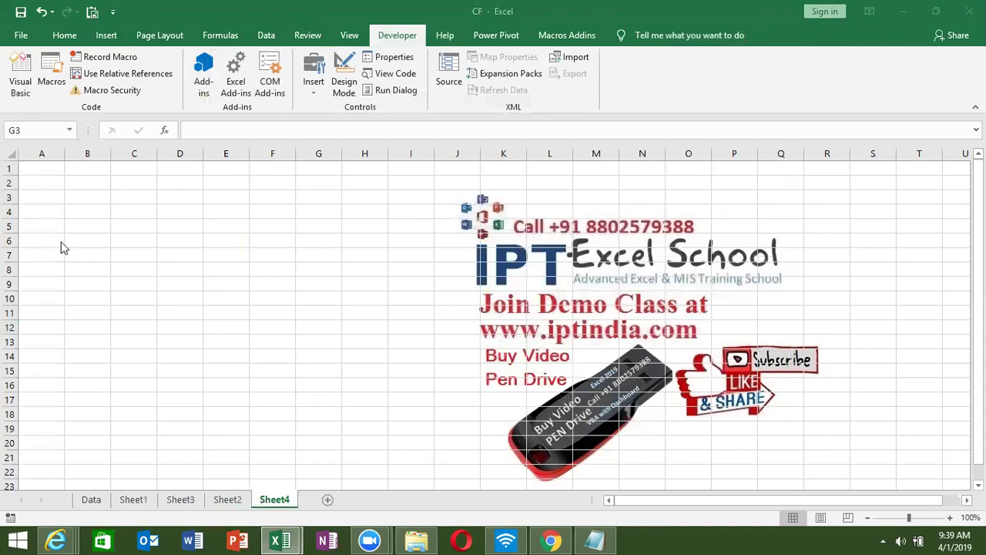
# - Select B3, open the VBA editor, dismiss the Solver password prompt and collapse the CF.xlsm project
pyautogui.click(73, 194)
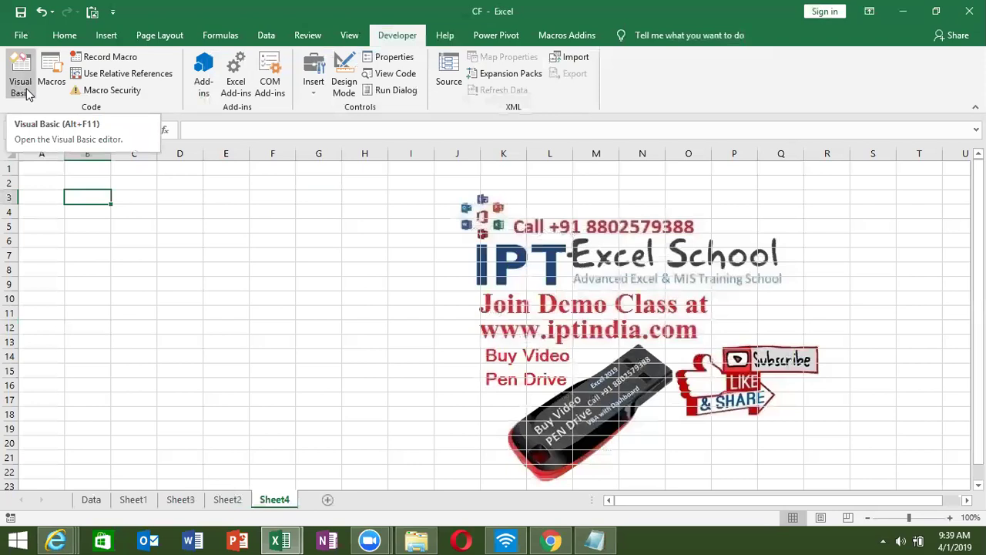
pyautogui.click(23, 81)
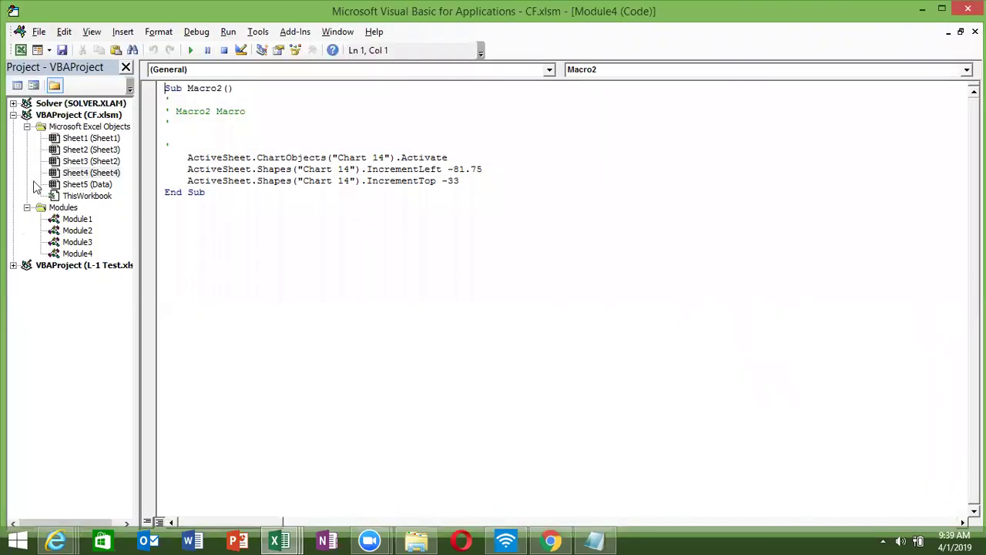
pyautogui.click(13, 103)
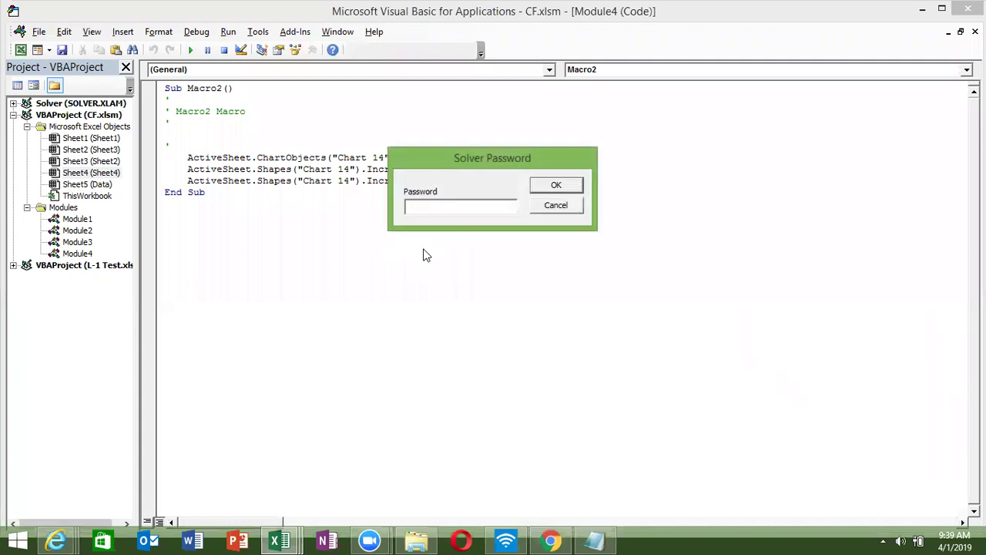
pyautogui.click(556, 205)
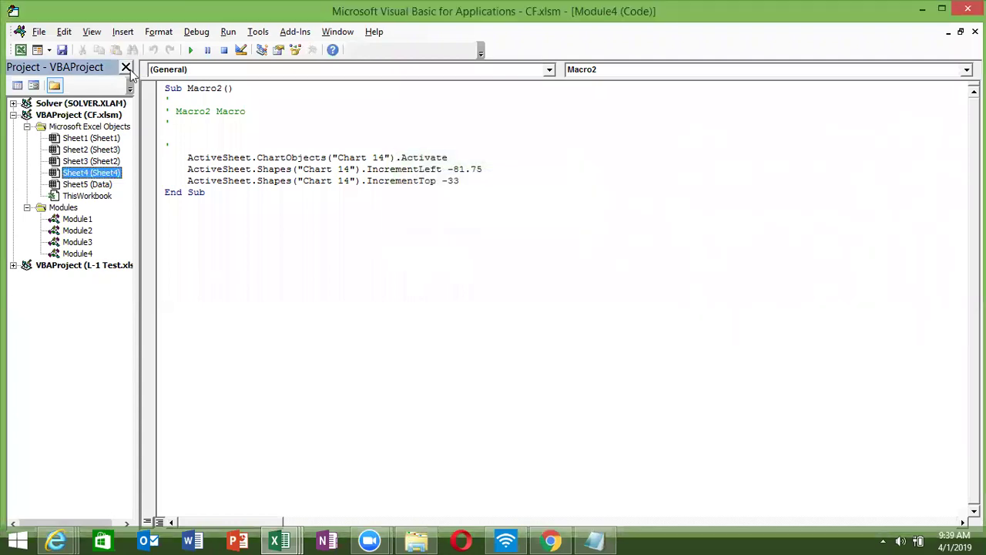
pyautogui.click(13, 116)
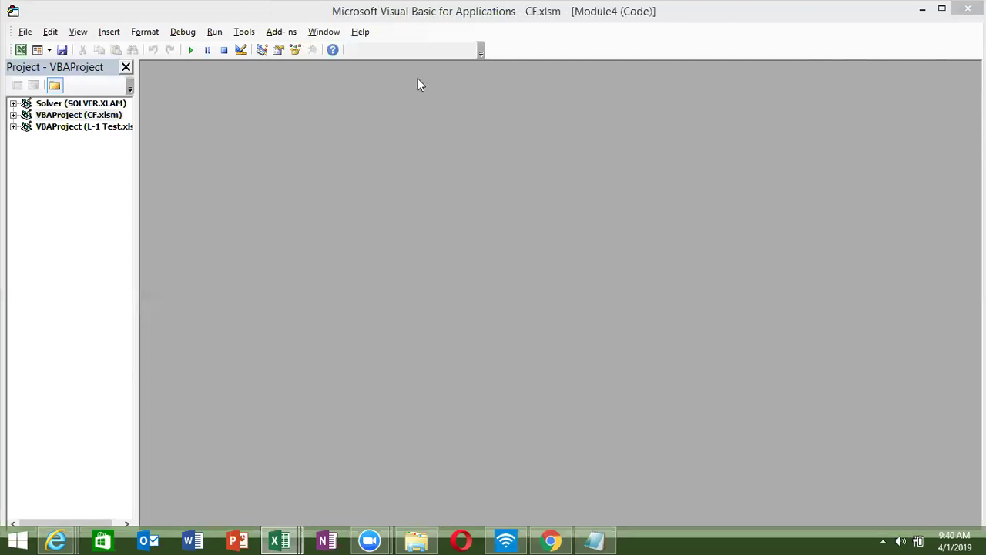
# - Switch to the Gmail tab, open the Level 1 Test inbox email and preview L-1 Test.xlsx
pyautogui.click(547, 538)
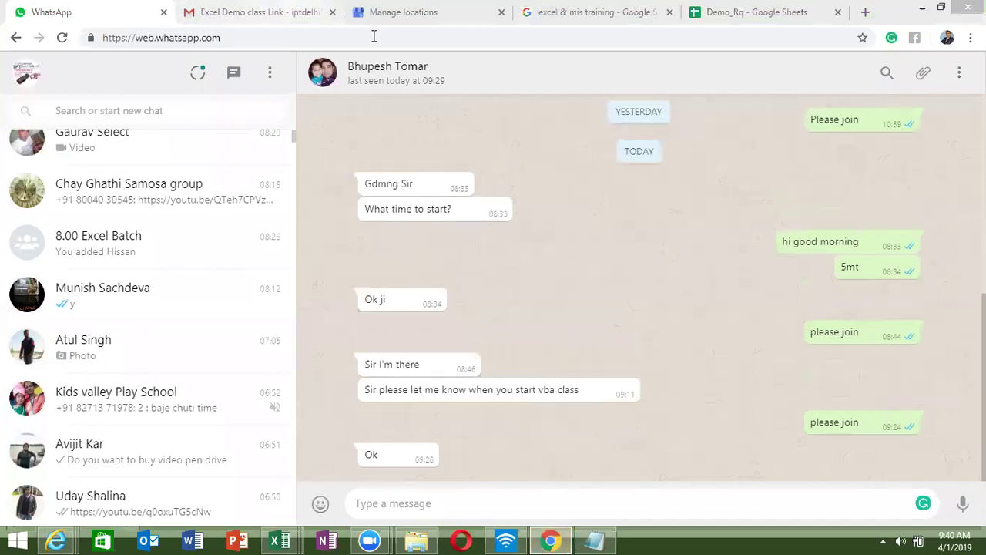
pyautogui.hotkey('ctrl', 'Tab')
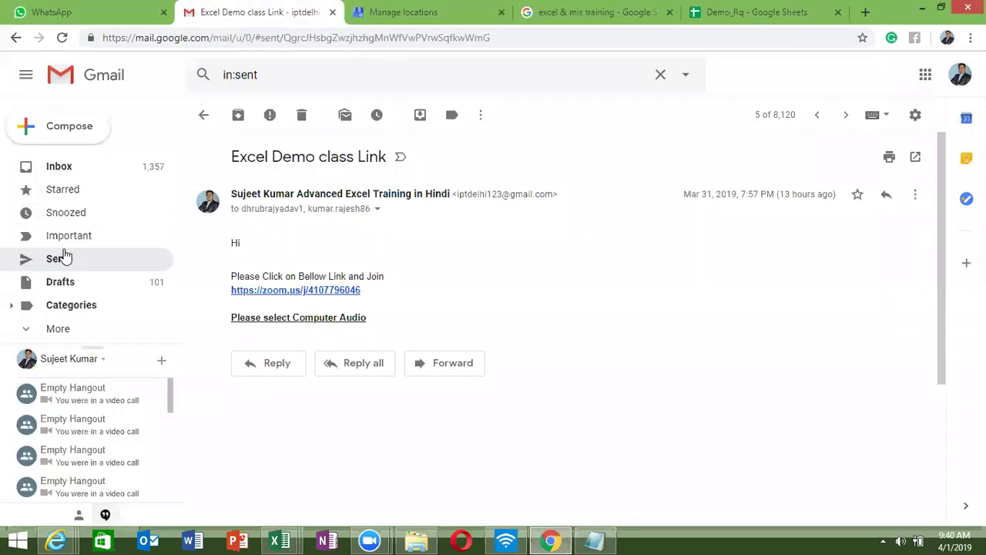
pyautogui.click(62, 260)
pyautogui.click(68, 171)
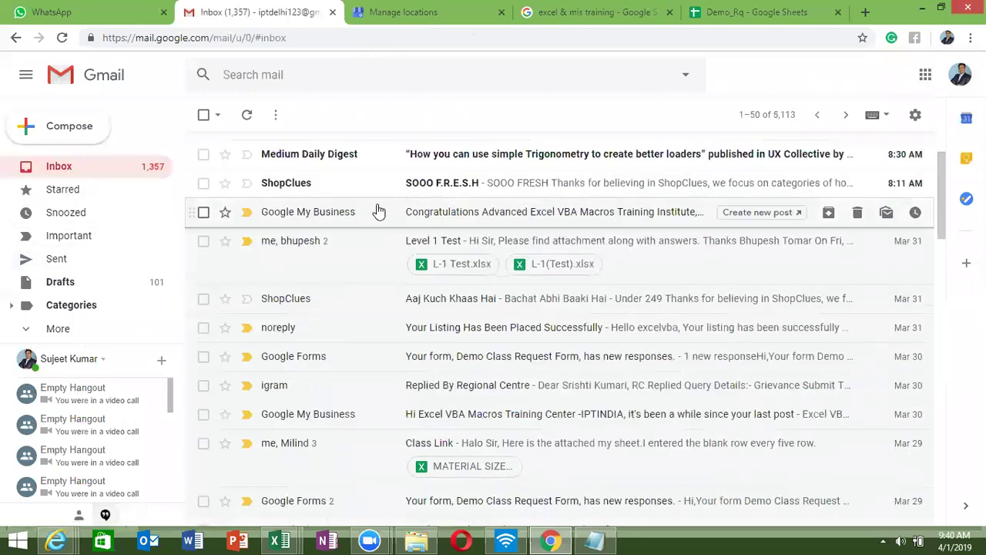
pyautogui.click(383, 261)
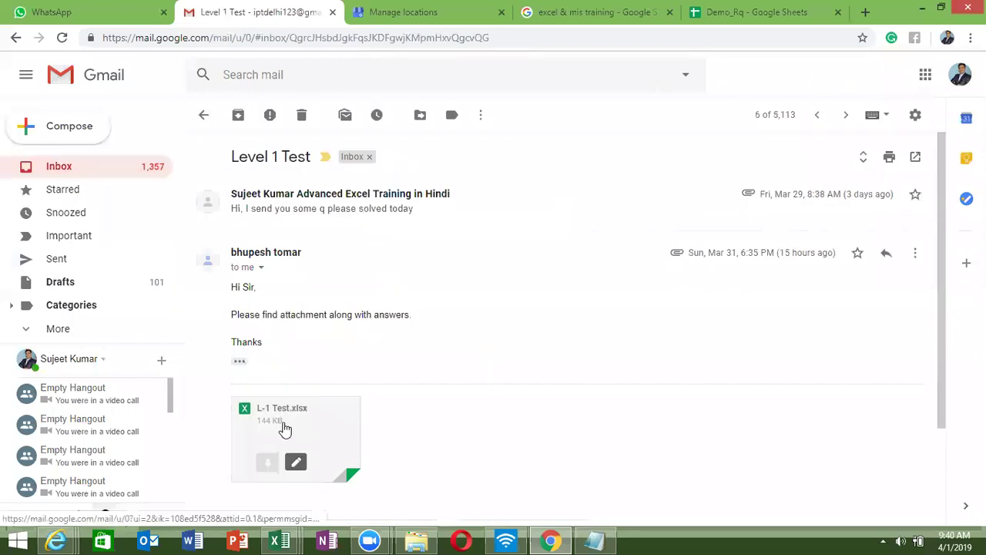
pyautogui.click(283, 427)
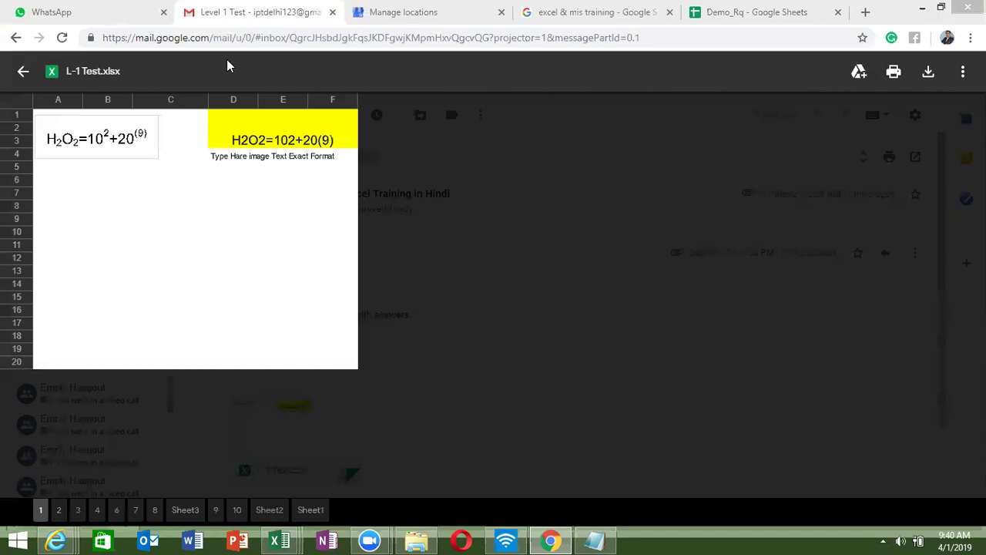
# - Browse the attachment's sheets 2, 3, 4 and 6, selecting the Account Number cells
pyautogui.click(59, 510)
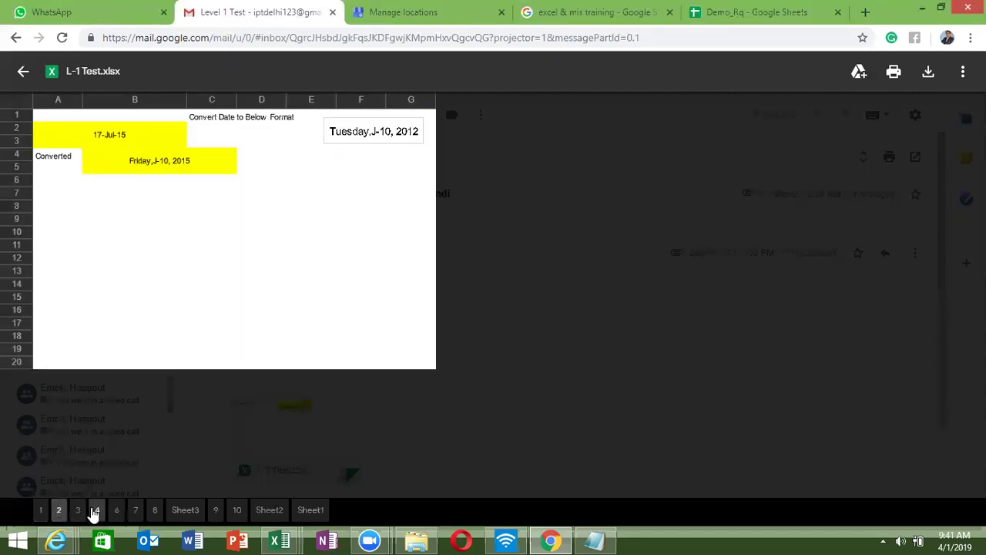
pyautogui.click(78, 510)
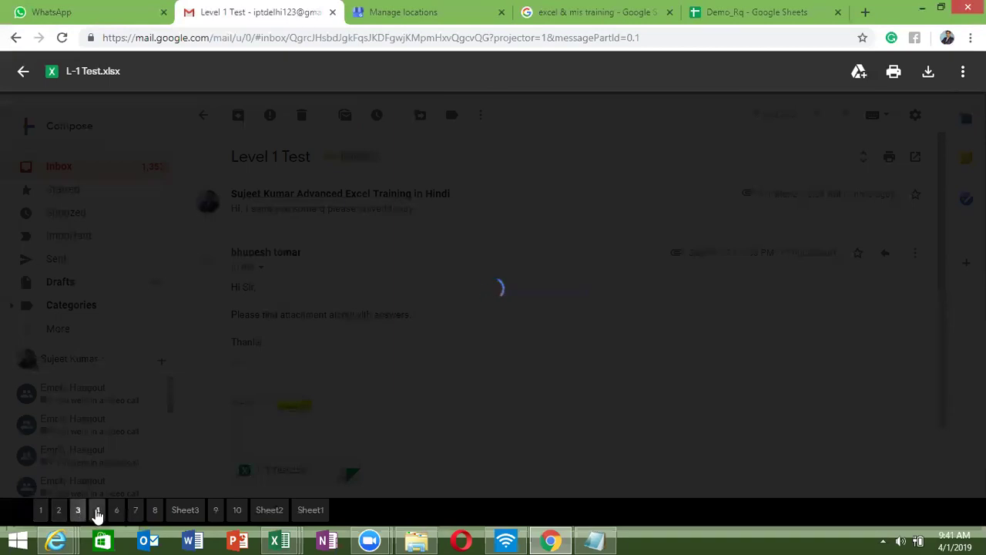
pyautogui.click(97, 512)
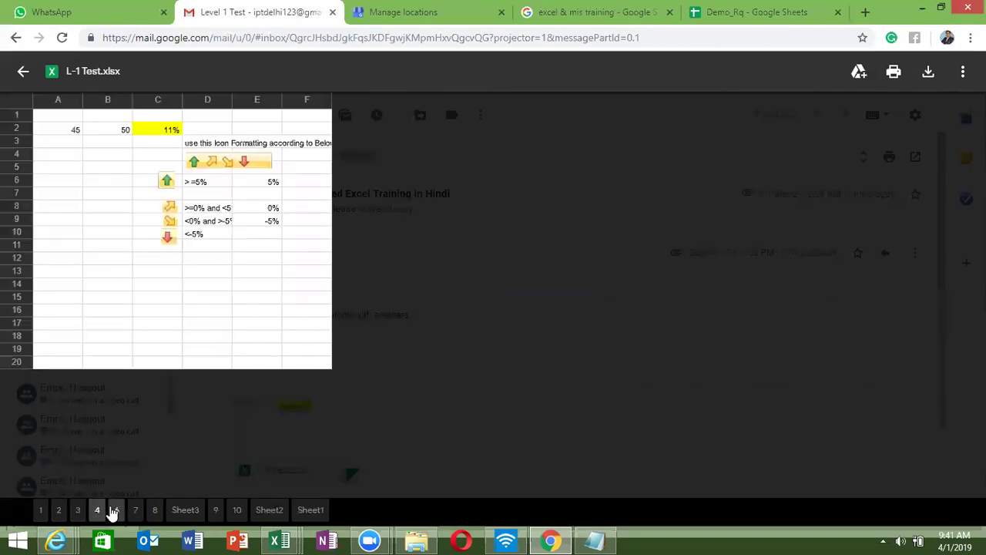
pyautogui.click(115, 511)
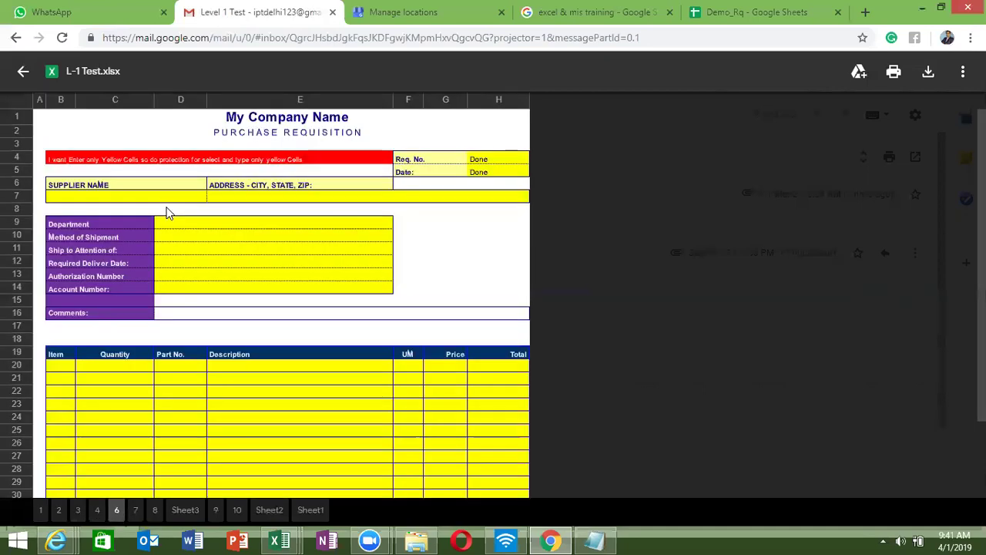
pyautogui.click(220, 286)
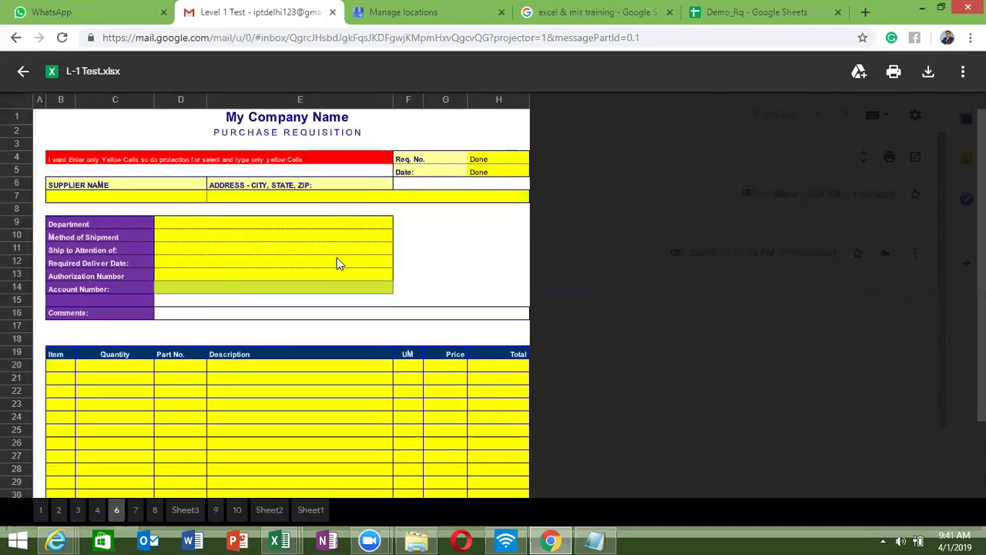
# - View sheets 7 and 8, select cells E11 and F13, then close the preview
pyautogui.click(137, 511)
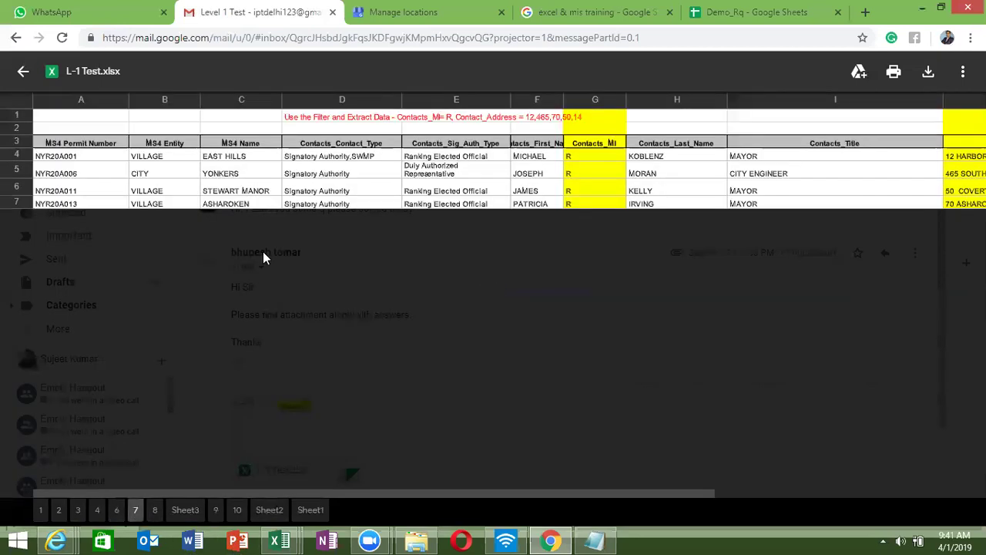
pyautogui.click(155, 515)
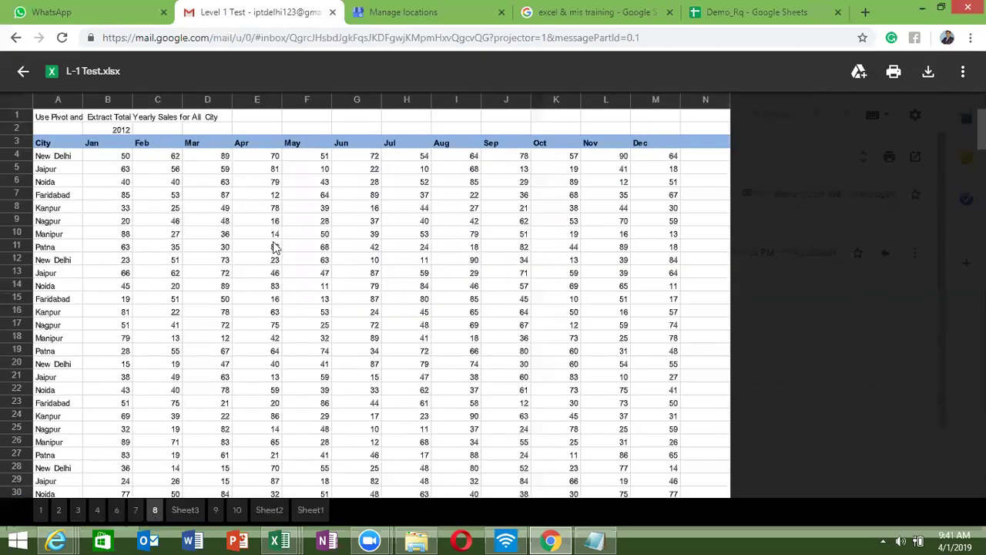
pyautogui.click(273, 245)
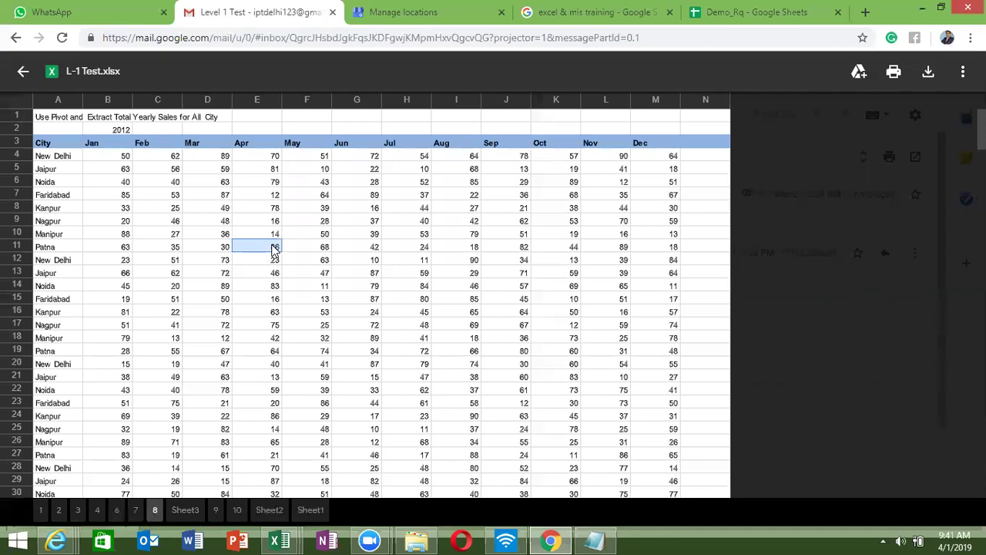
pyautogui.click(303, 280)
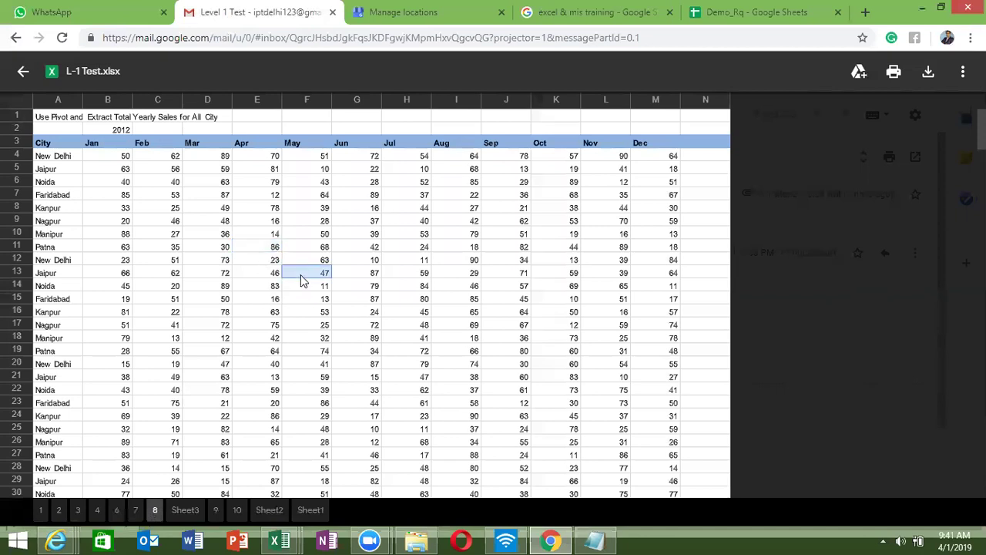
pyautogui.click(23, 71)
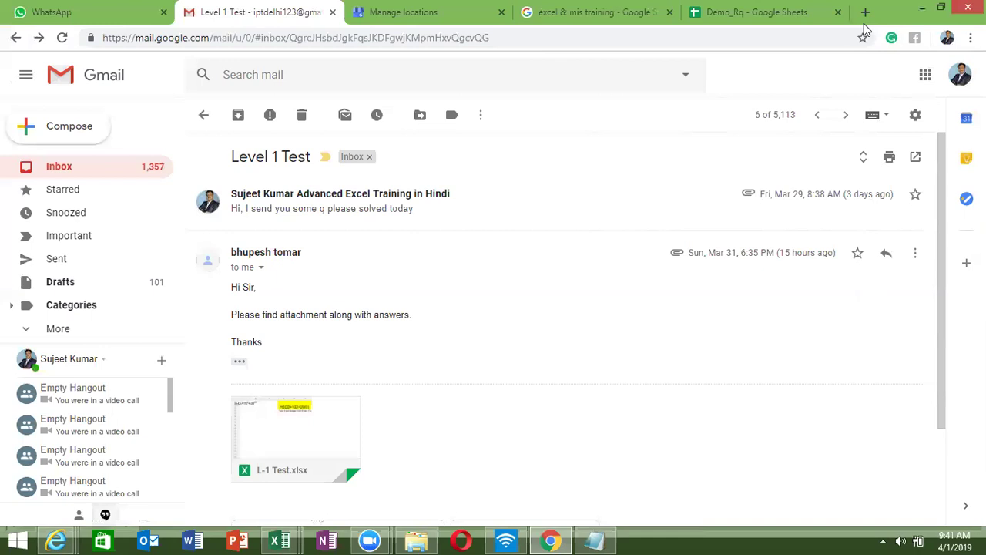
# - Switch to the Demo_Rq spreadsheet, select cell C156 and open its menu to reach the macro options
pyautogui.click(778, 11)
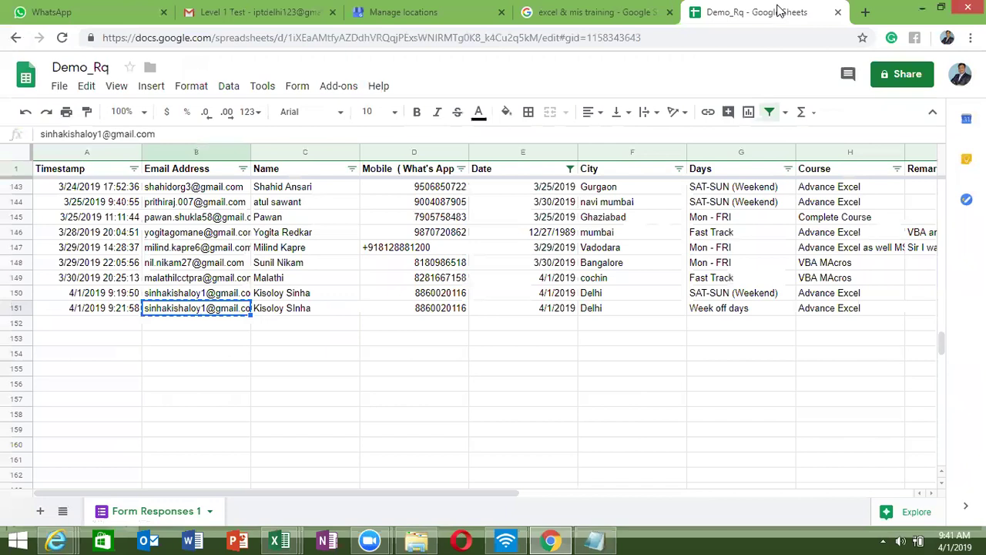
pyautogui.click(260, 385)
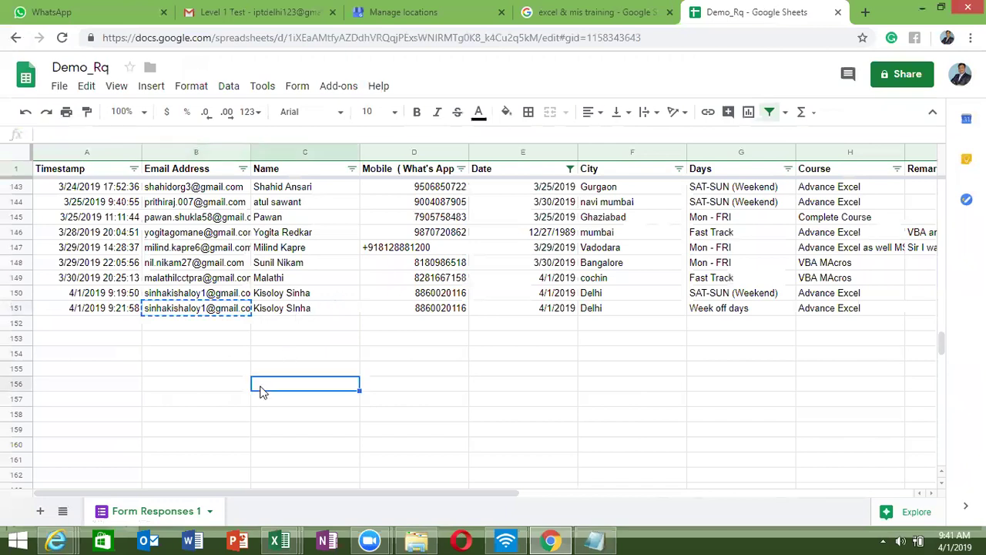
pyautogui.click(59, 86)
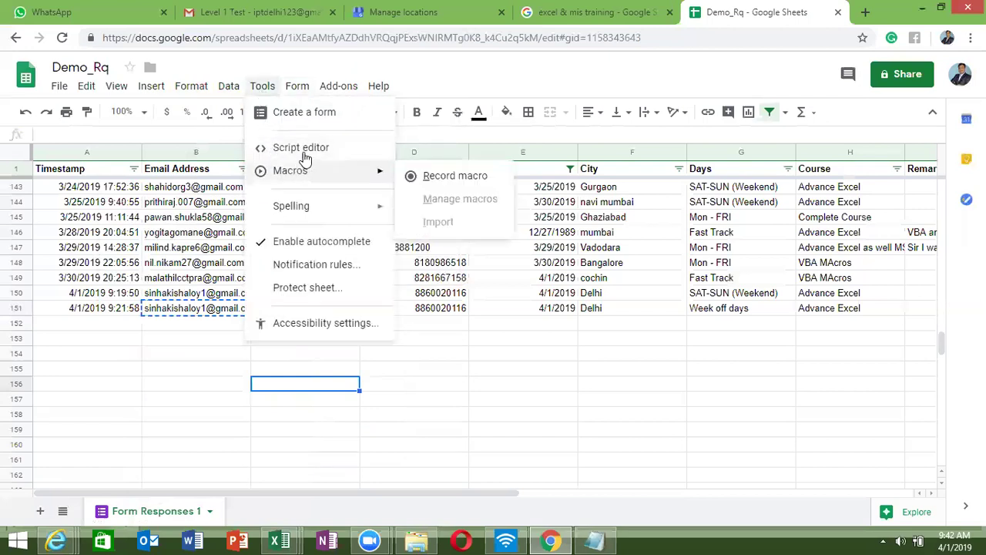
pyautogui.click(306, 155)
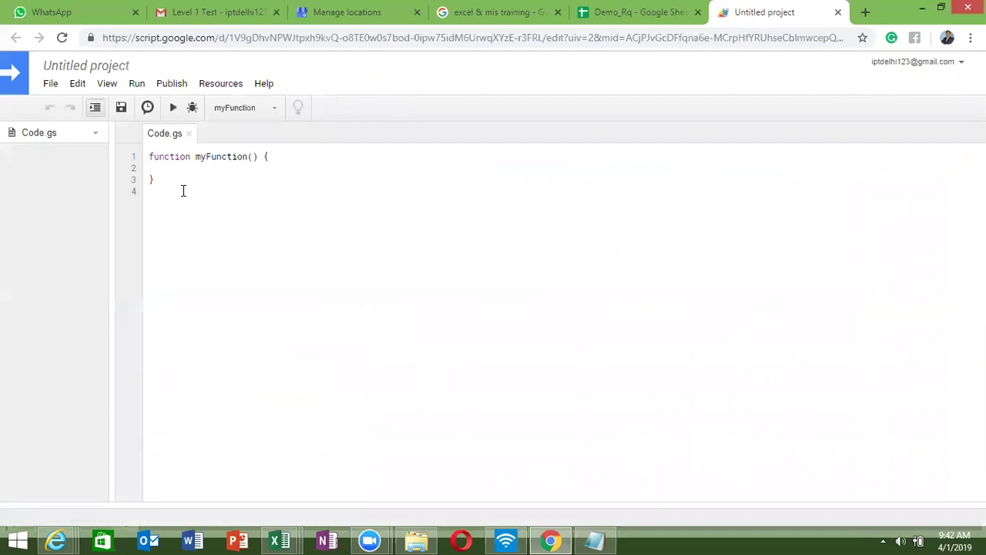
pyautogui.click(838, 11)
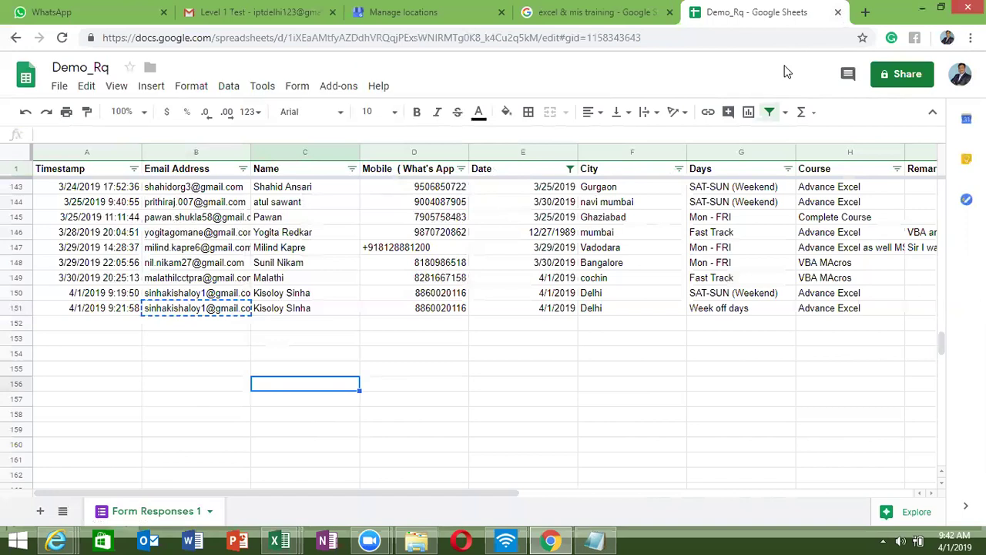
# - Show the desktop, bring up the L-1 Test workbook's April-19 sheet, then close that workbook
pyautogui.press('super+d')
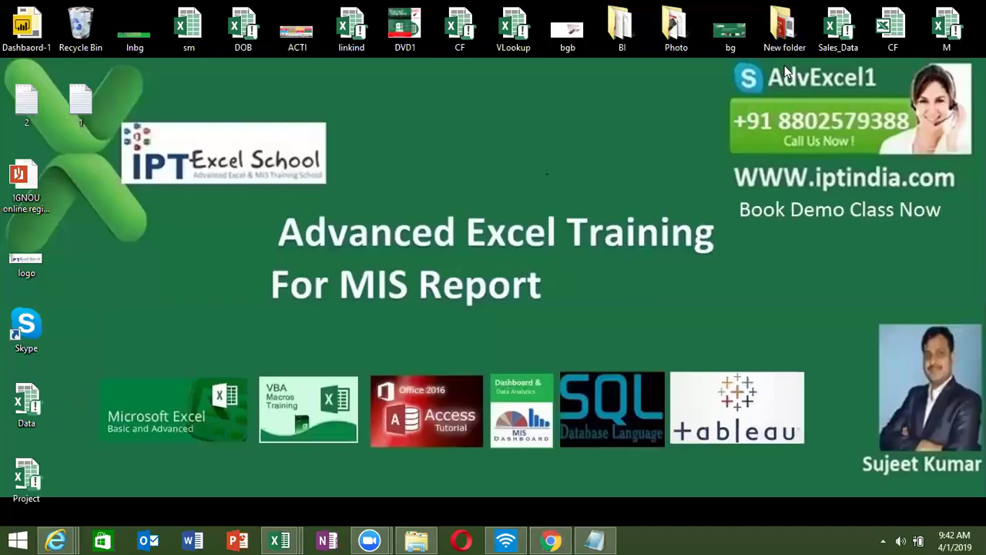
pyautogui.click(281, 540)
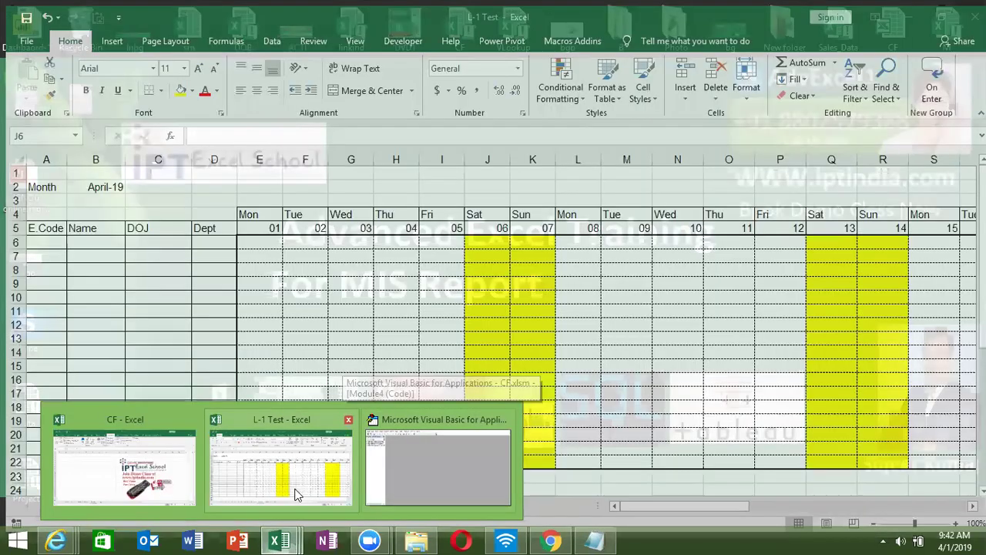
pyautogui.click(282, 502)
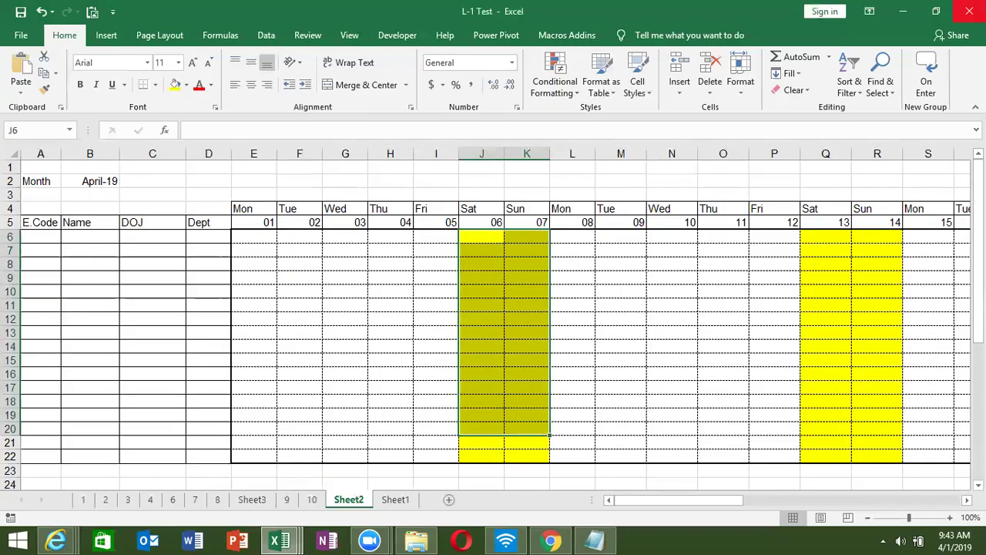
pyautogui.click(279, 539)
pyautogui.moveTo(280, 540)
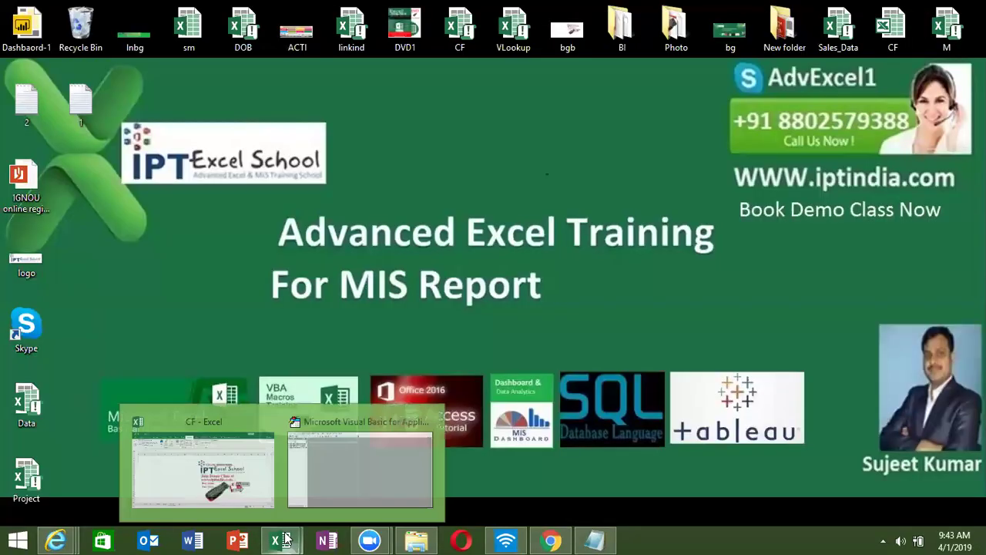
# - Return to the CF workbook's Sheet4 and select cells C7, C4 and A1
pyautogui.click(227, 494)
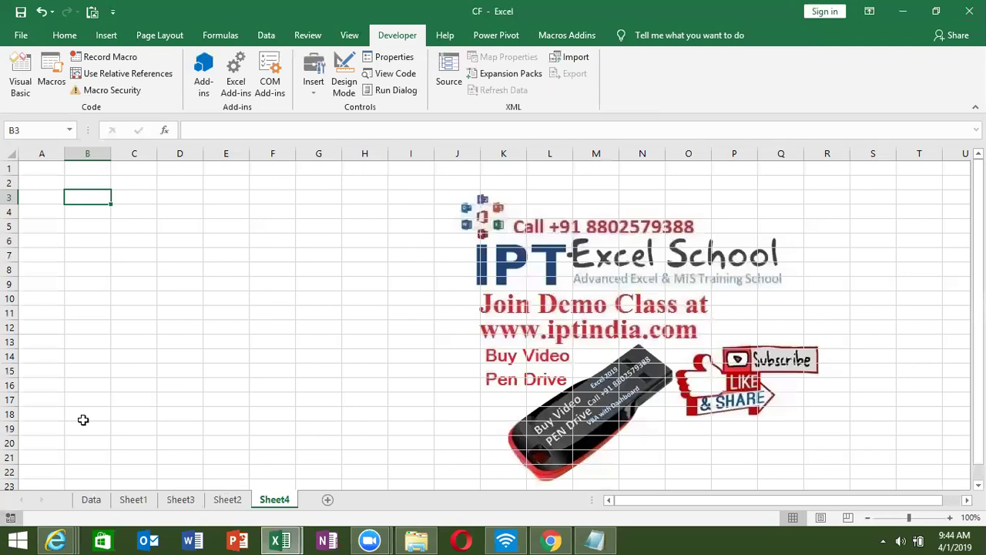
pyautogui.click(117, 252)
pyautogui.click(147, 210)
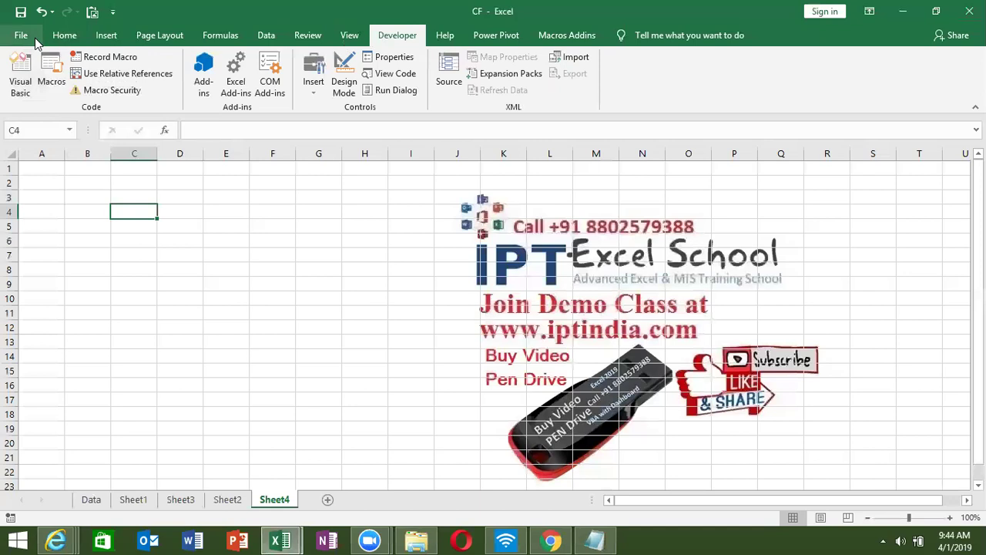
pyautogui.click(53, 175)
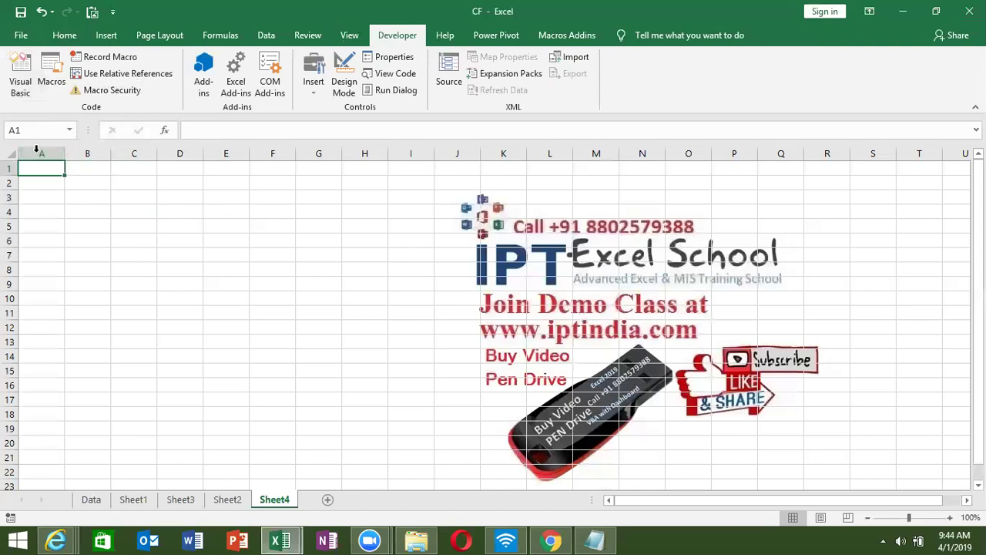
# - Open the VBA editor, collapse the CF.xlsm project and show its Properties window
pyautogui.click(22, 86)
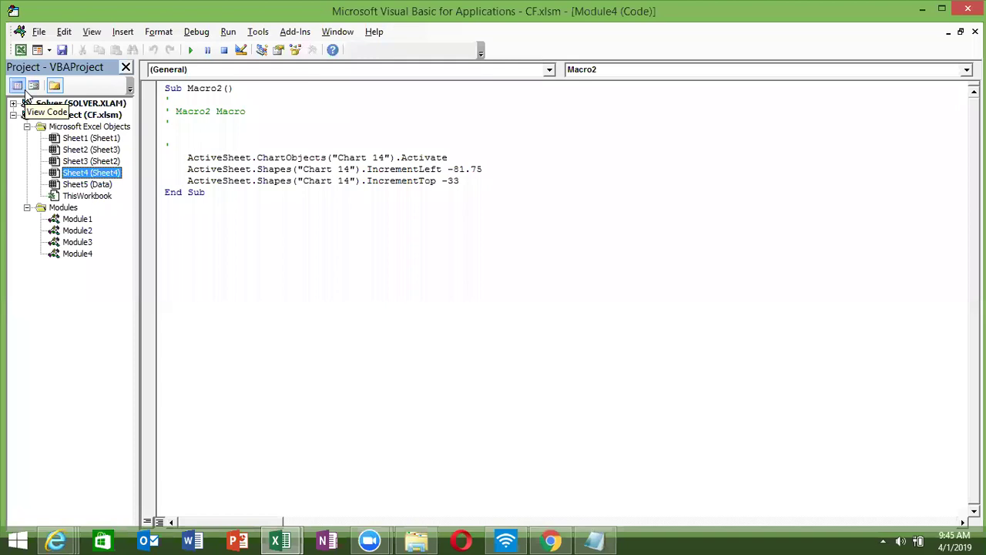
pyautogui.click(14, 115)
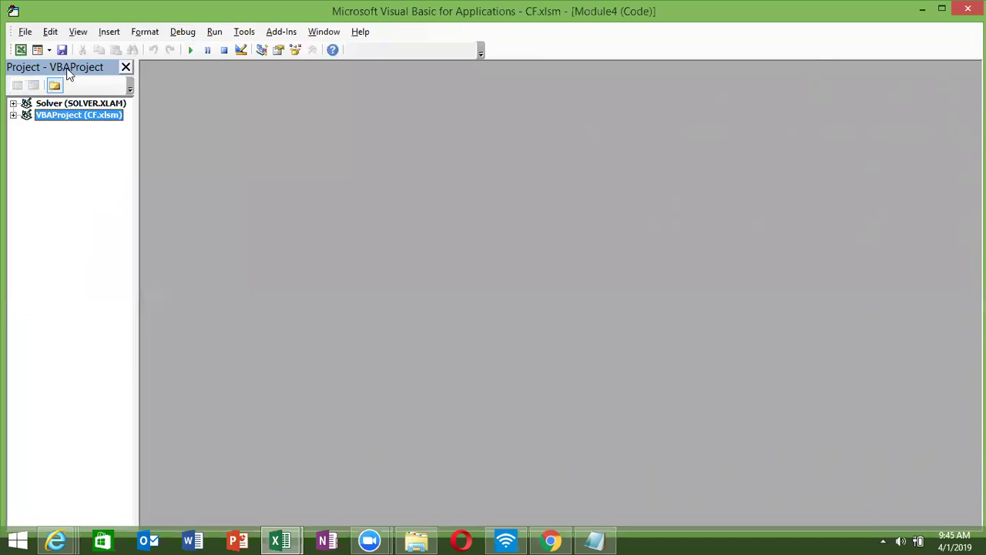
pyautogui.click(280, 51)
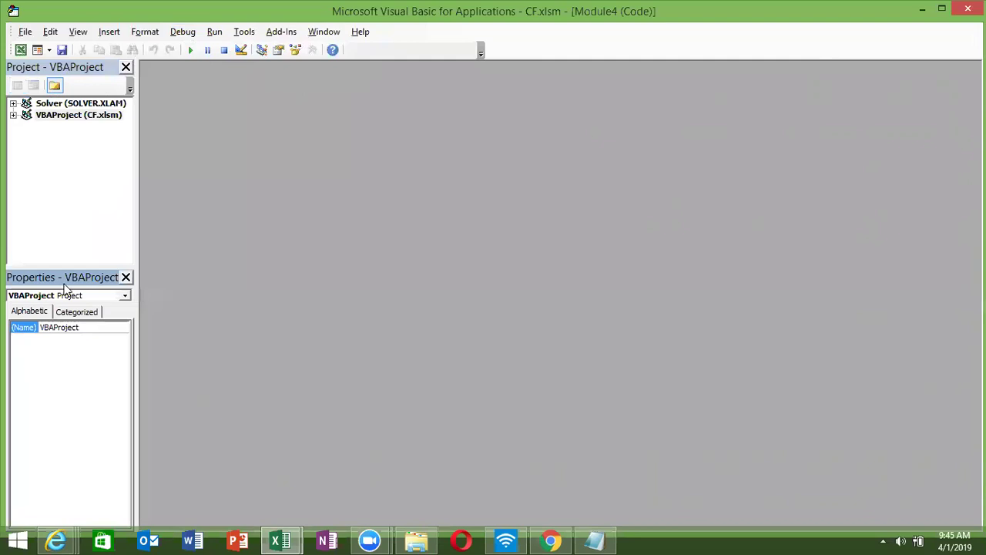
pyautogui.click(79, 230)
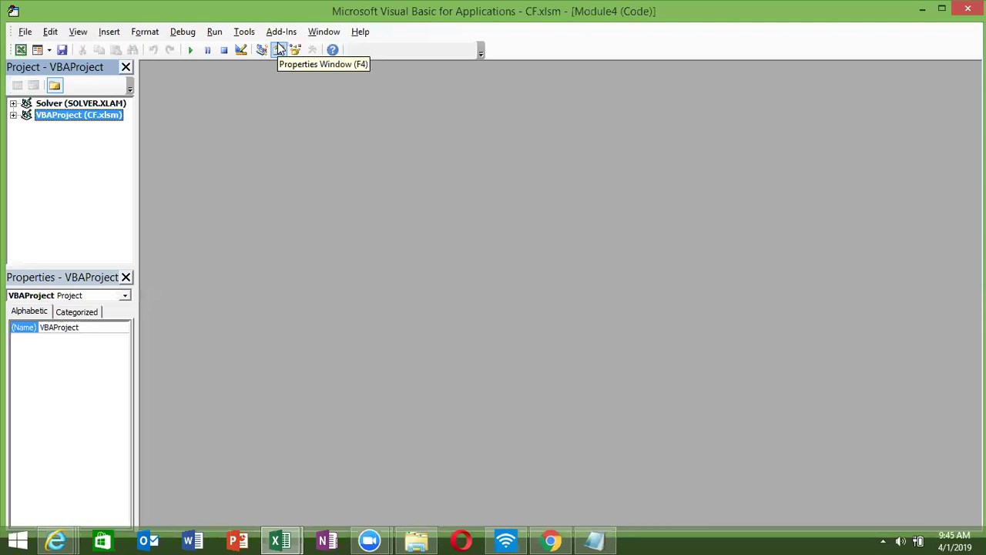
# - Expand CF.xlsm, select Sheet1 and Sheet3, collapse Modules, then return to the CF workbook
pyautogui.click(13, 115)
pyautogui.click(59, 139)
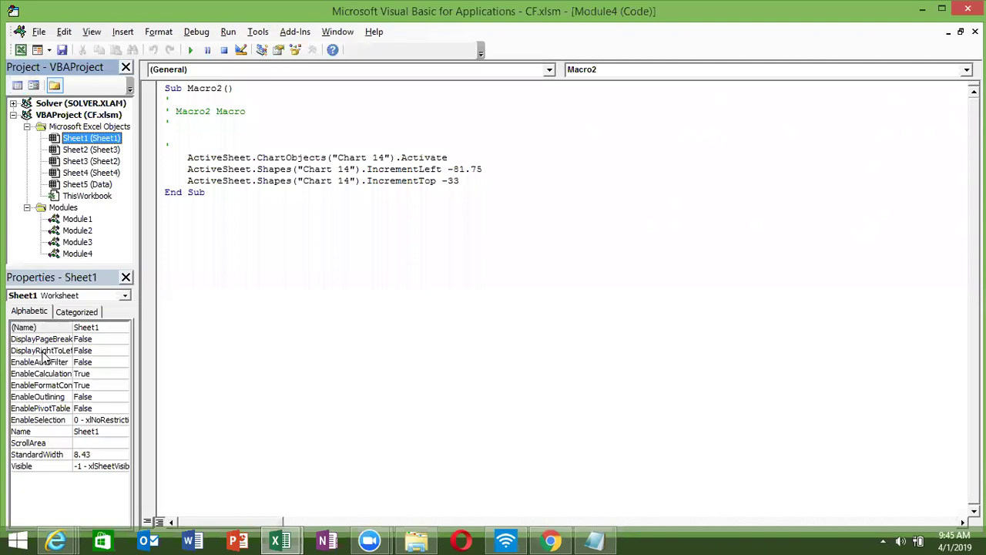
pyautogui.click(27, 208)
pyautogui.click(87, 161)
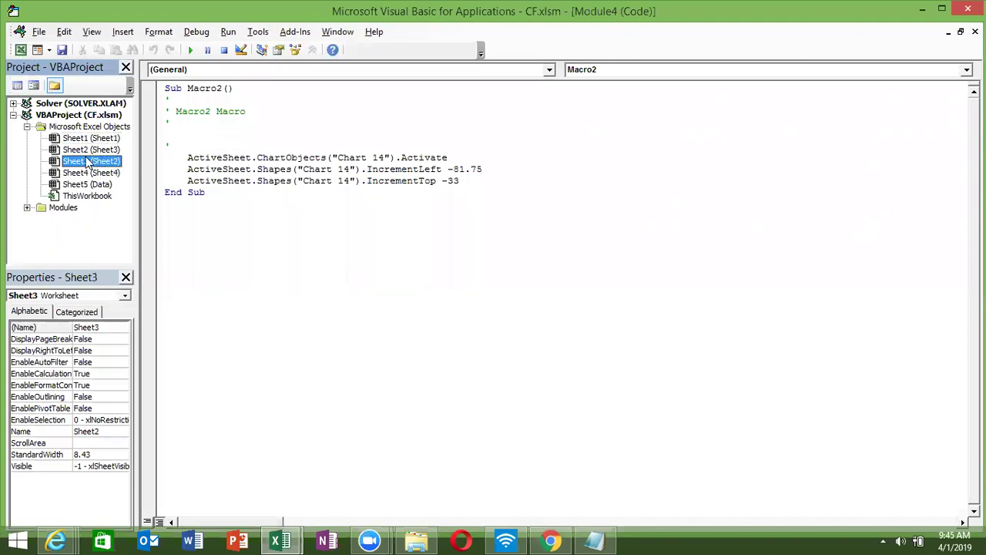
pyautogui.click(94, 139)
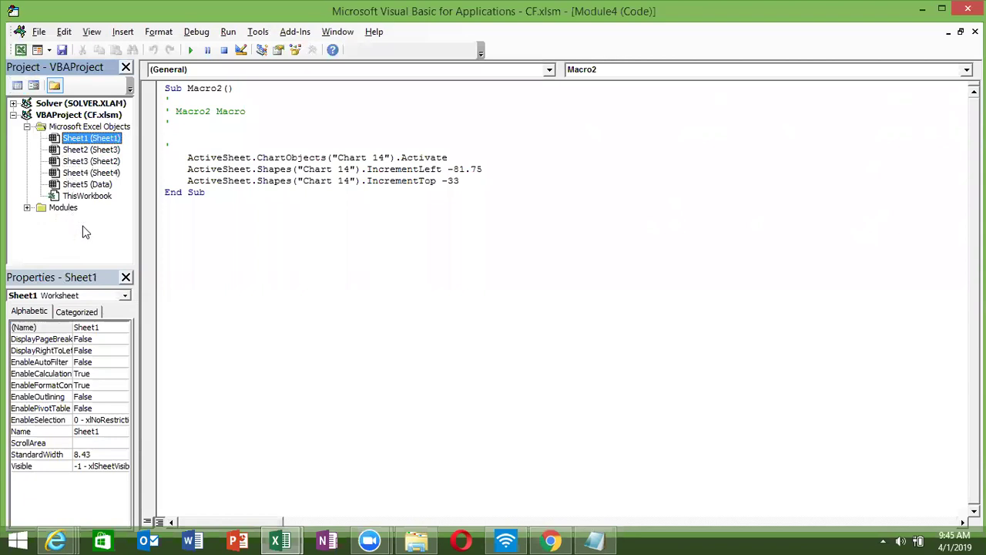
pyautogui.click(282, 539)
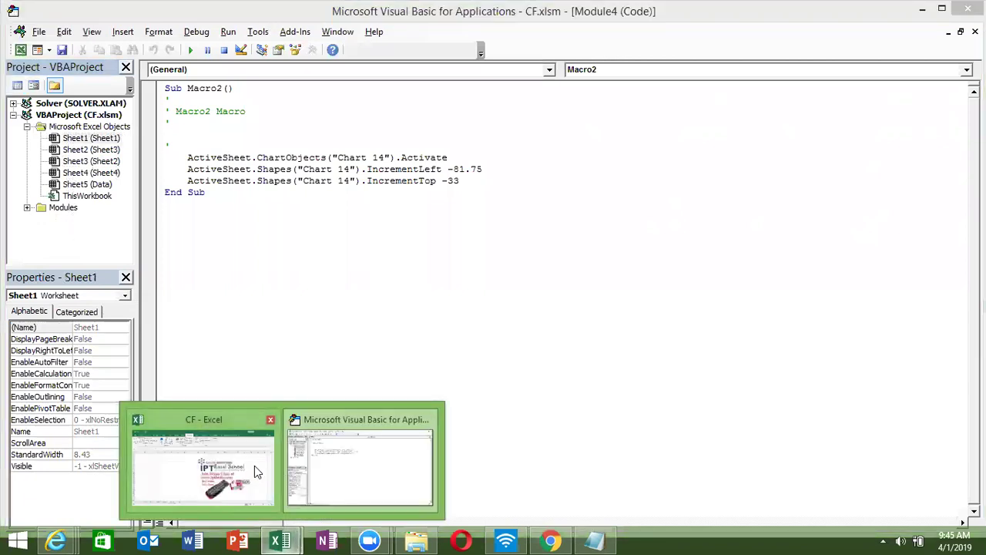
pyautogui.click(254, 466)
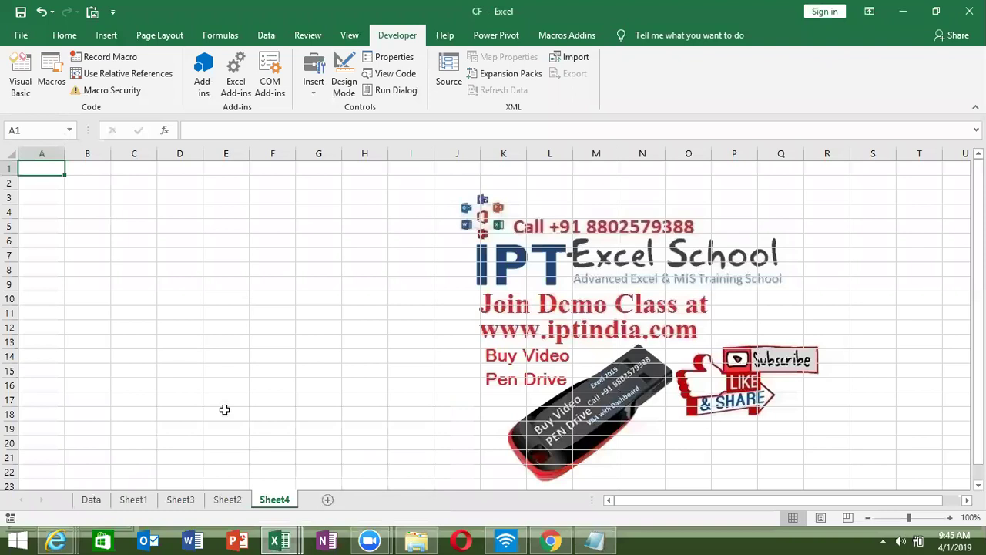
pyautogui.moveTo(279, 540)
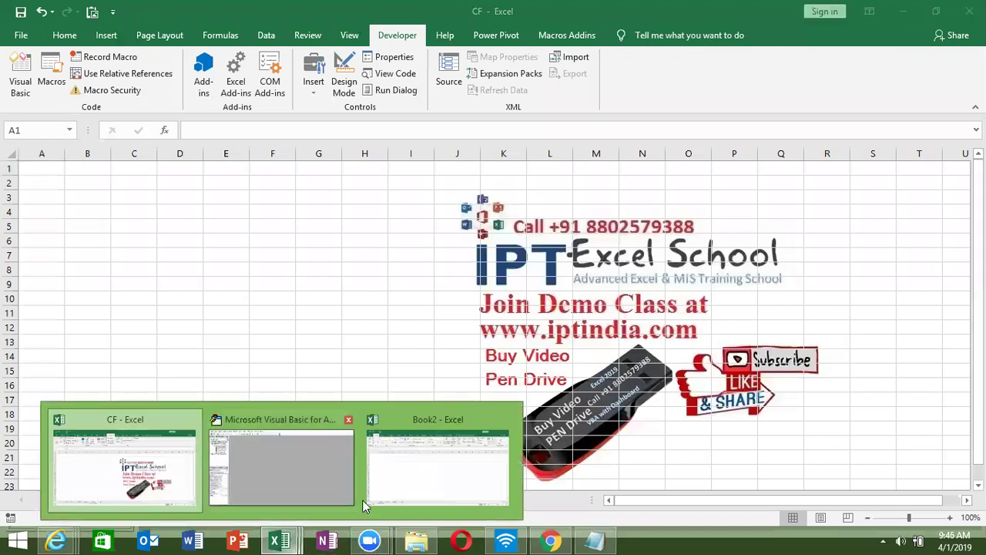
# - Bring the VBA editor forward, then collapse and re-expand the Book2 project
pyautogui.click(314, 468)
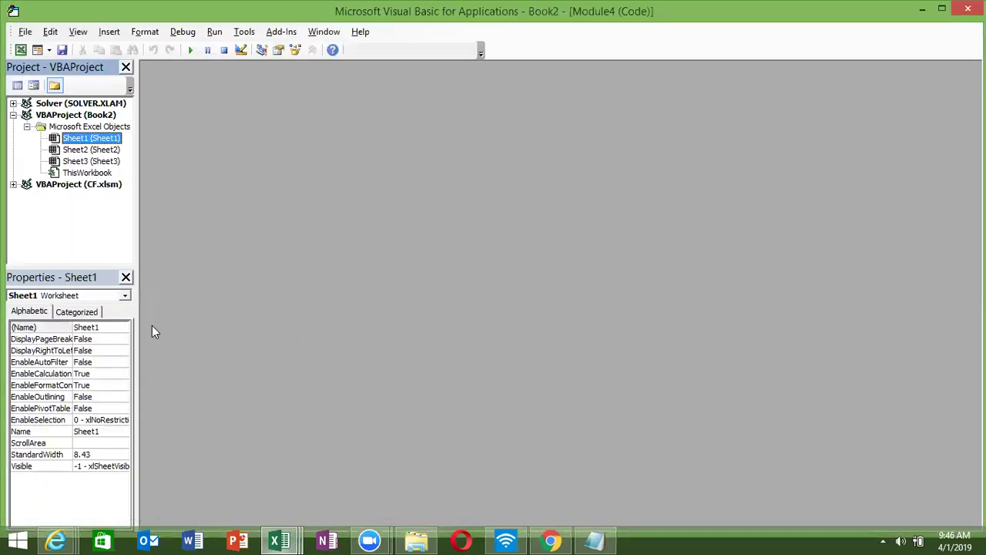
pyautogui.click(13, 115)
pyautogui.click(13, 115)
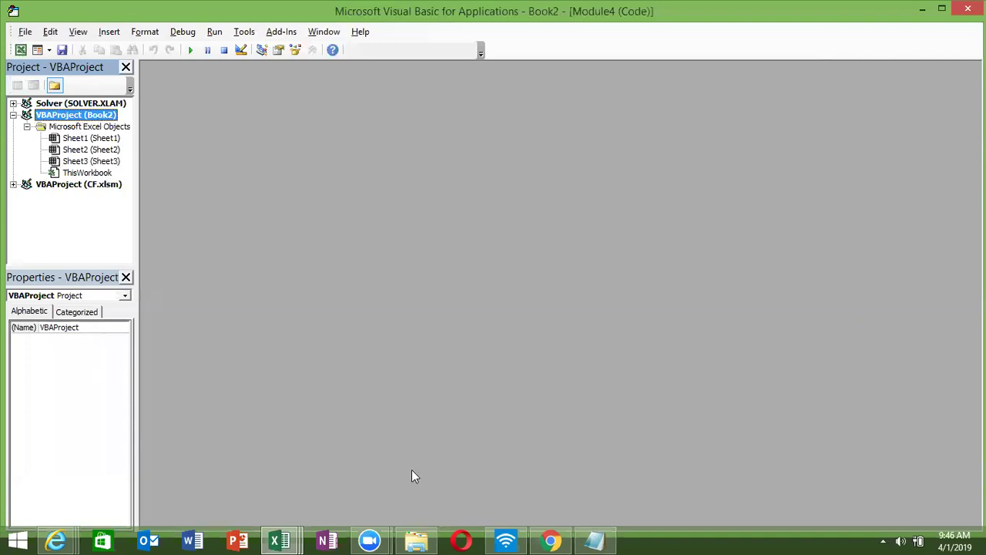
pyautogui.click(281, 541)
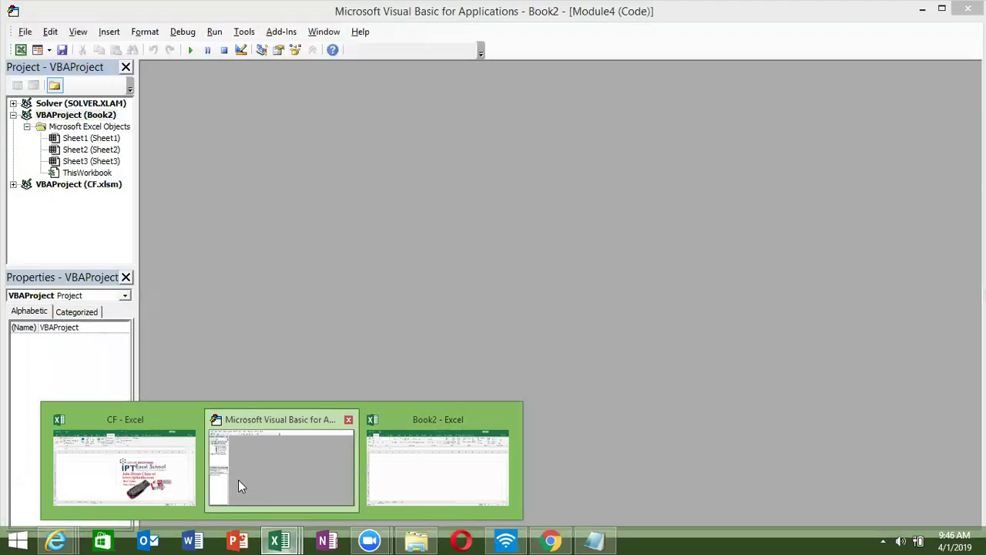
pyautogui.click(238, 480)
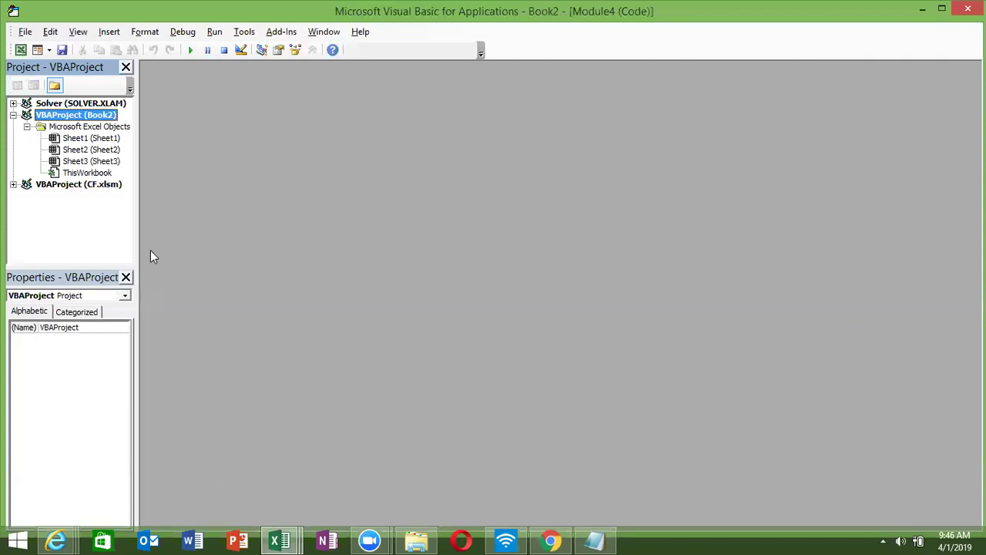
# - Select Book2's Sheet1 and Sheet3, open Sheet3's code window, then return to Book2
pyautogui.click(106, 142)
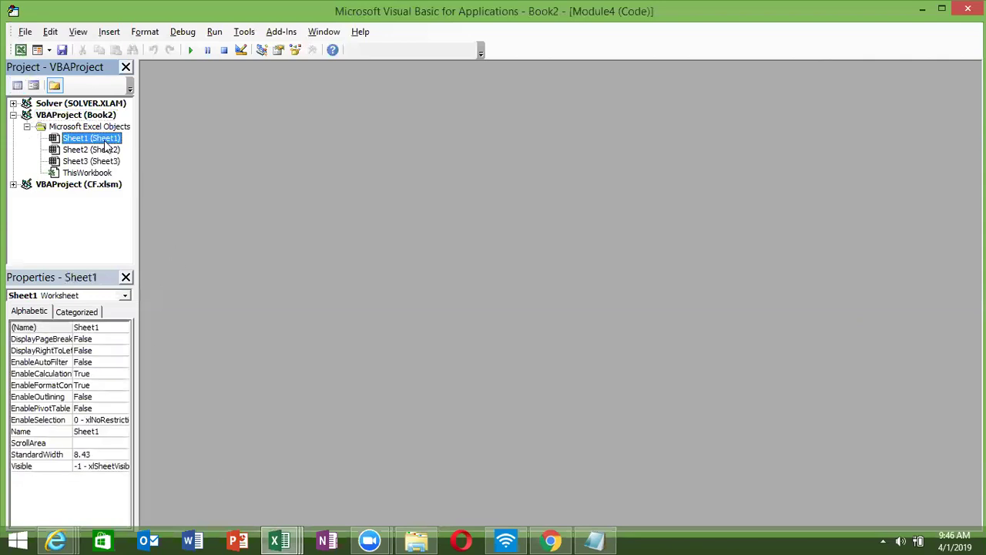
pyautogui.click(104, 150)
pyautogui.doubleClick(104, 161)
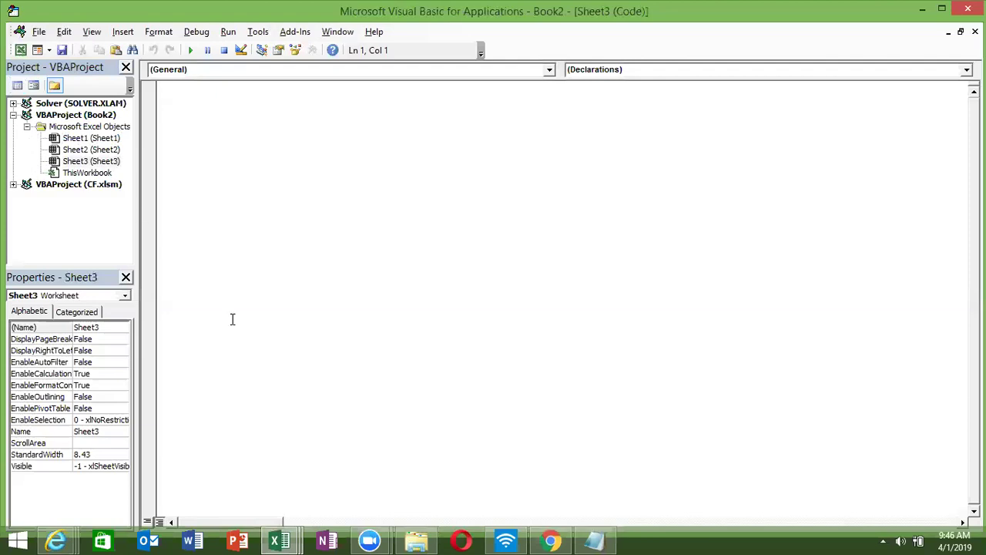
pyautogui.click(279, 541)
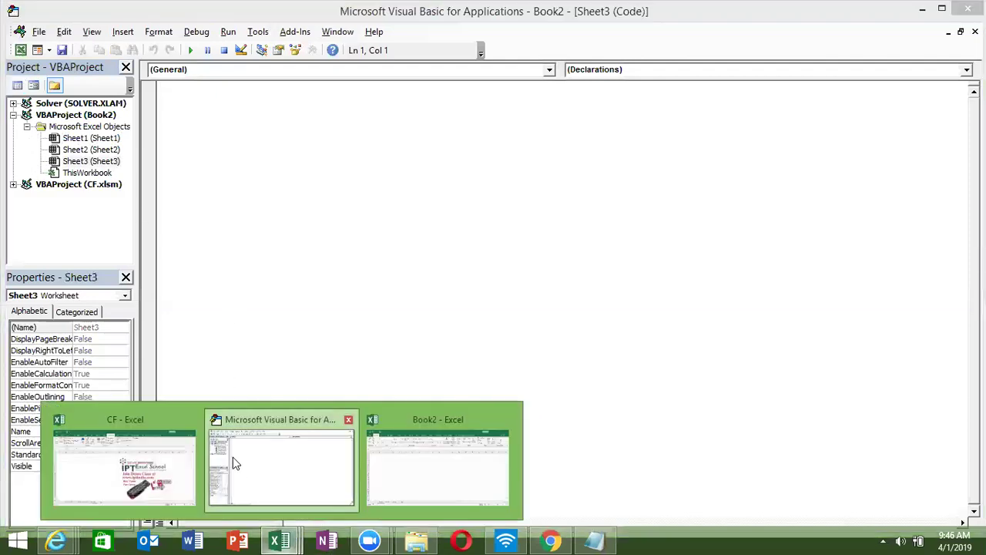
pyautogui.click(266, 472)
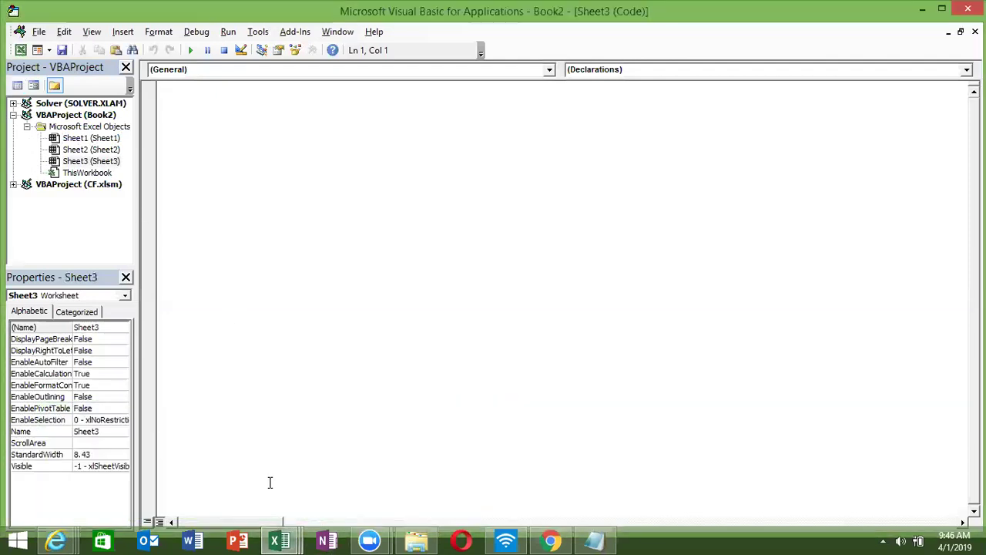
pyautogui.click(279, 541)
# - Add a new Sheet4 worksheet to Book2
pyautogui.click(399, 493)
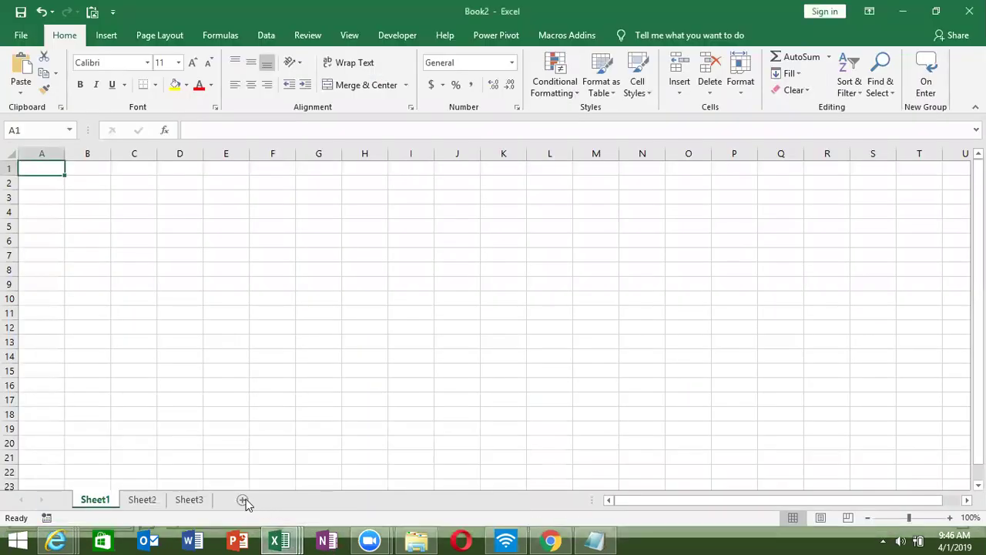
pyautogui.click(243, 500)
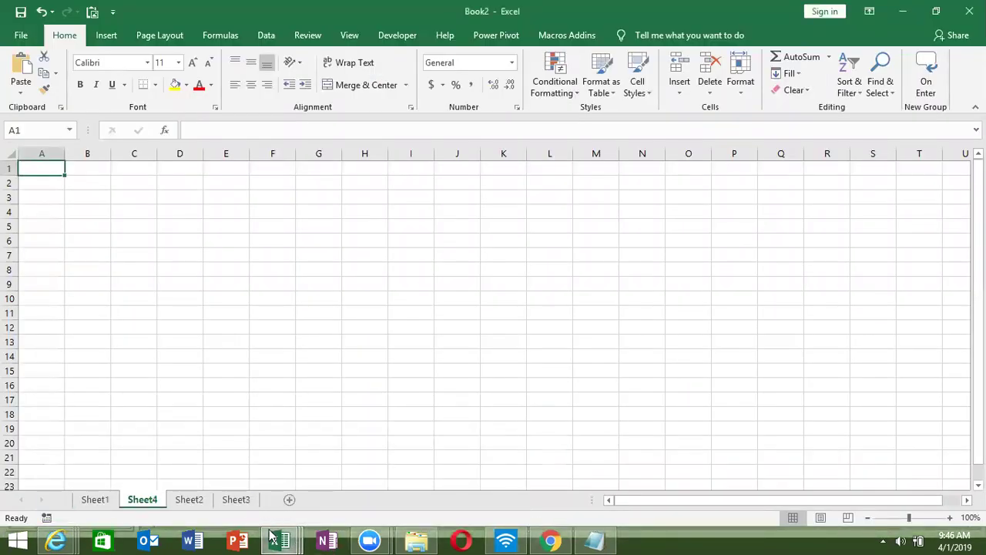
pyautogui.click(282, 541)
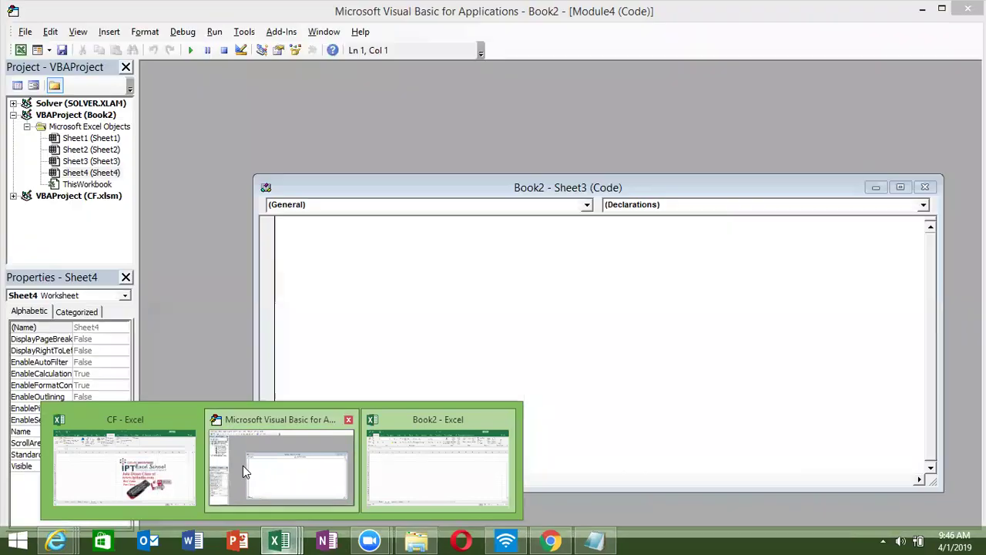
pyautogui.click(243, 467)
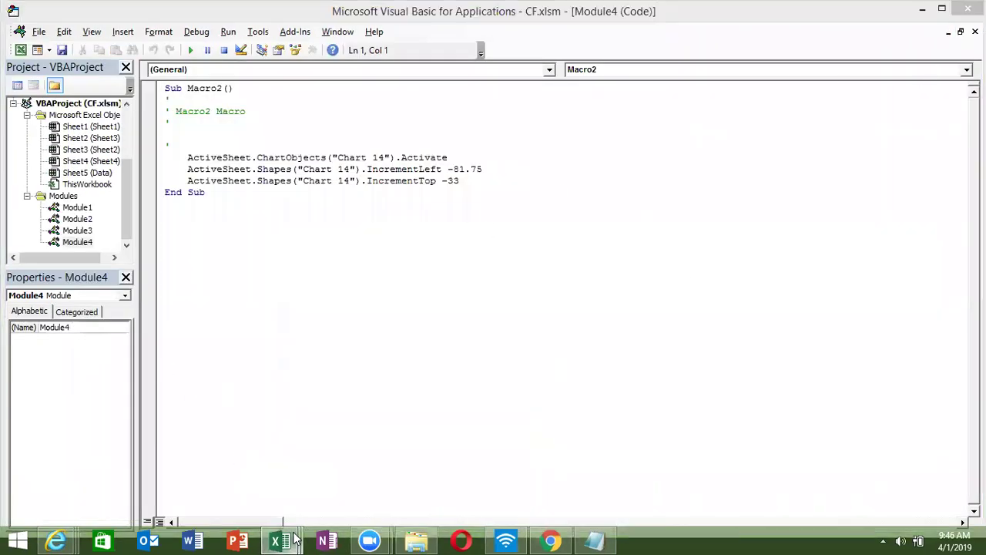
# - Close the CF workbook without saving its changes
pyautogui.click(281, 542)
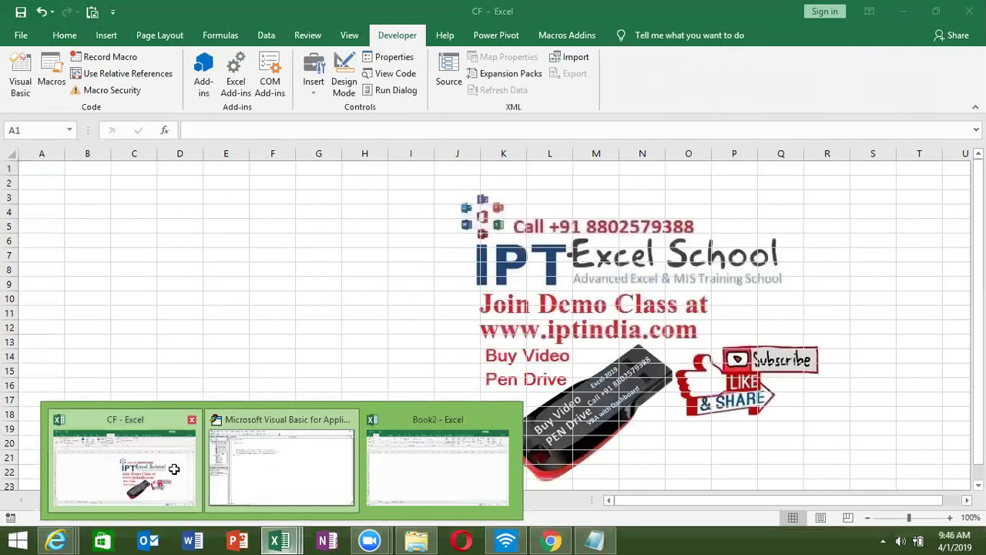
pyautogui.click(173, 470)
pyautogui.click(969, 11)
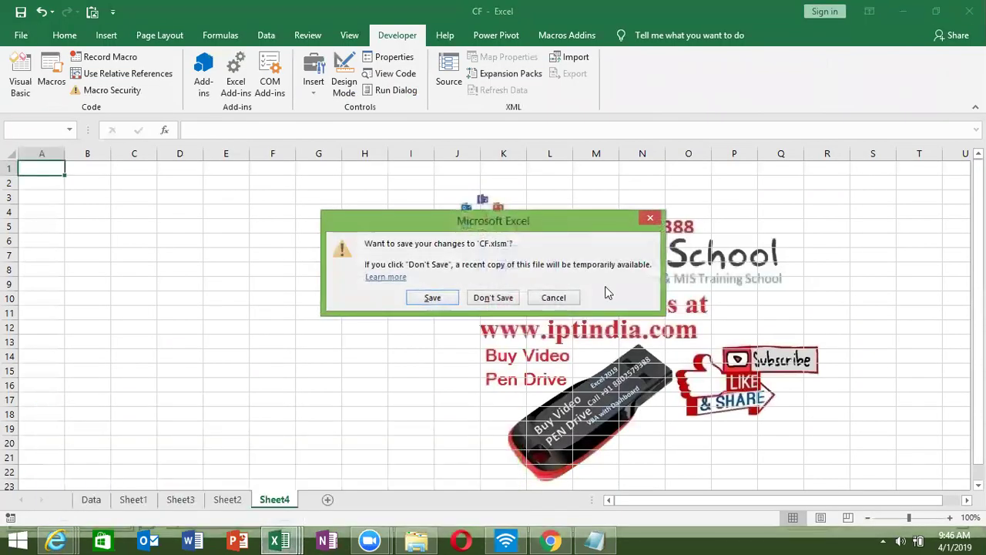
pyautogui.click(508, 298)
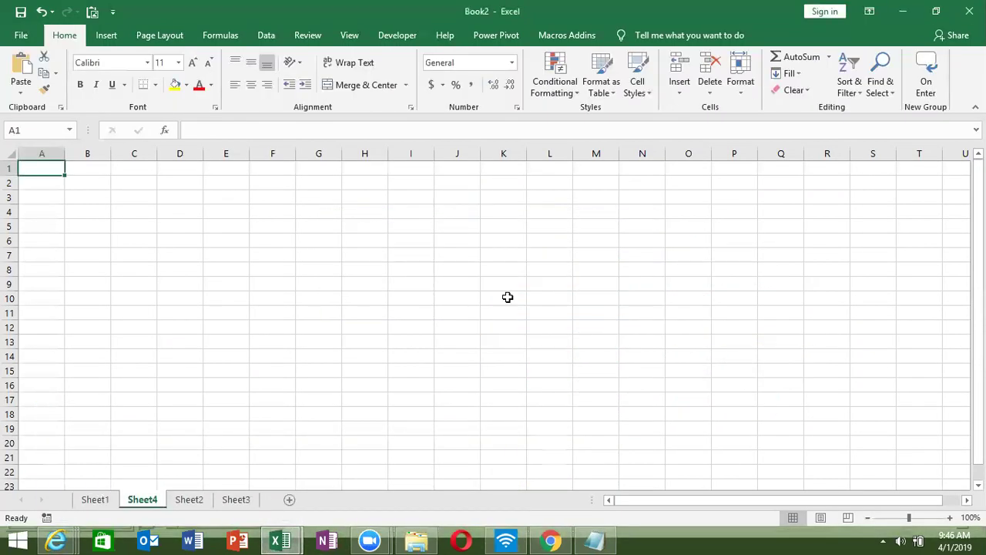
# - Bring Book2 forward and rename its Sheet1 worksheet tab to 'Data'
pyautogui.click(281, 539)
pyautogui.click(348, 489)
pyautogui.click(281, 539)
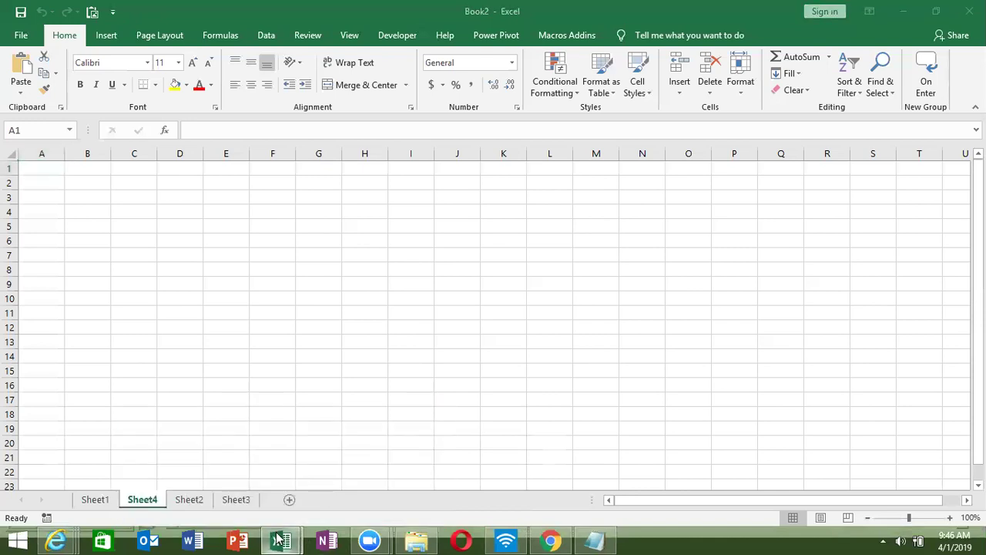
pyautogui.click(174, 476)
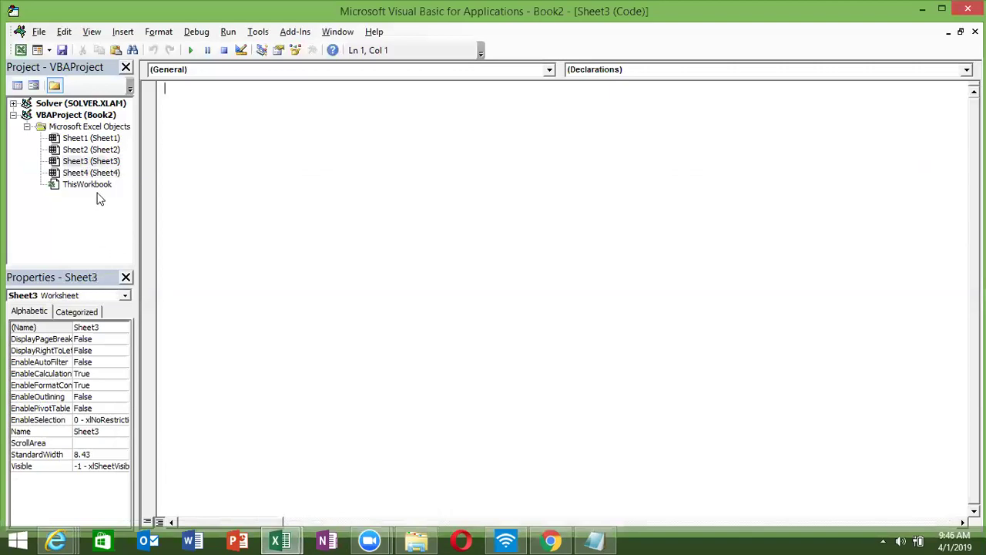
pyautogui.click(279, 540)
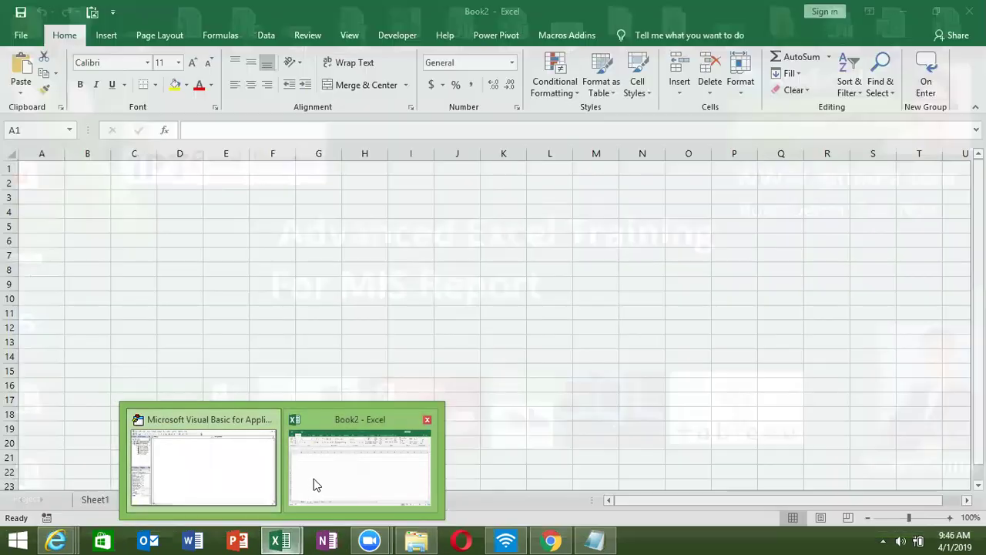
pyautogui.click(314, 478)
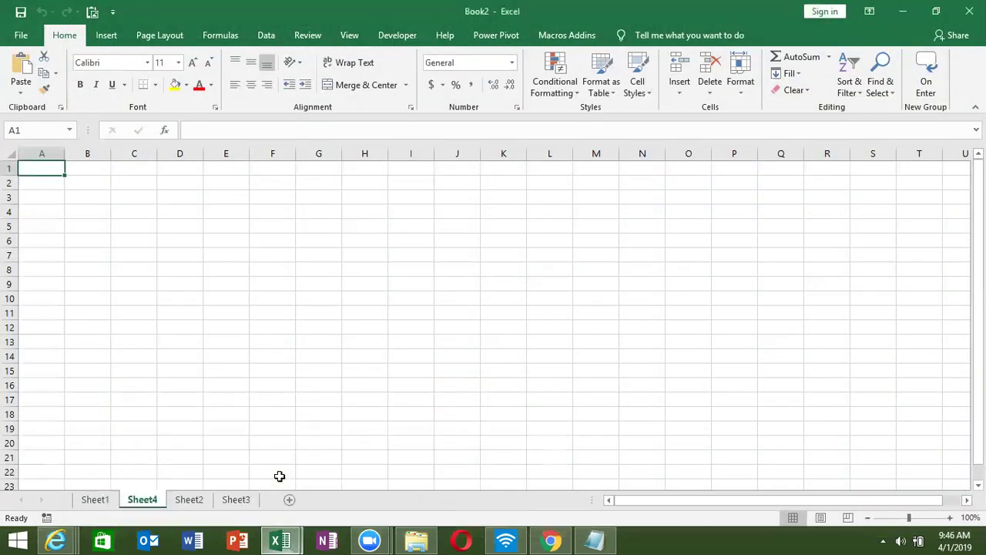
pyautogui.doubleClick(92, 501)
pyautogui.write('Data')
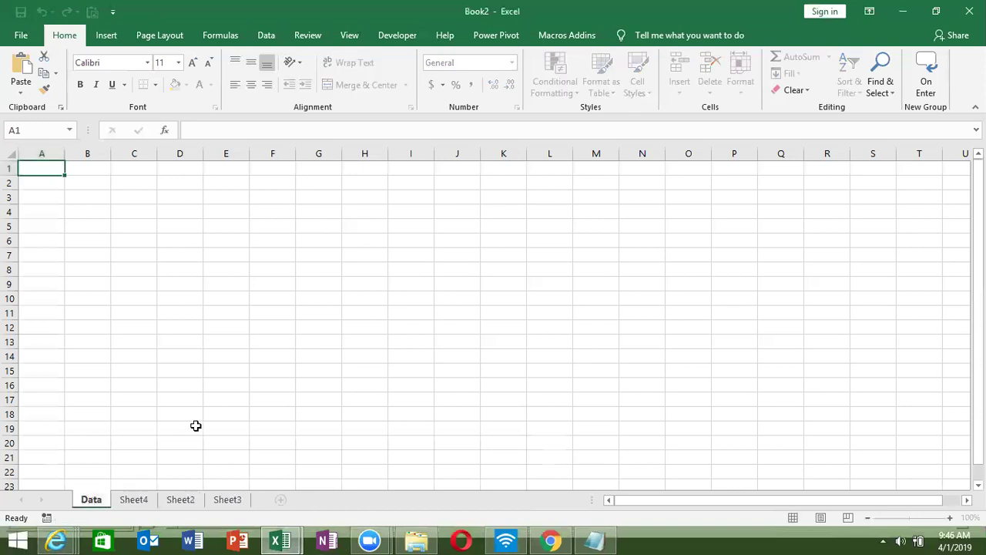
pyautogui.click(195, 424)
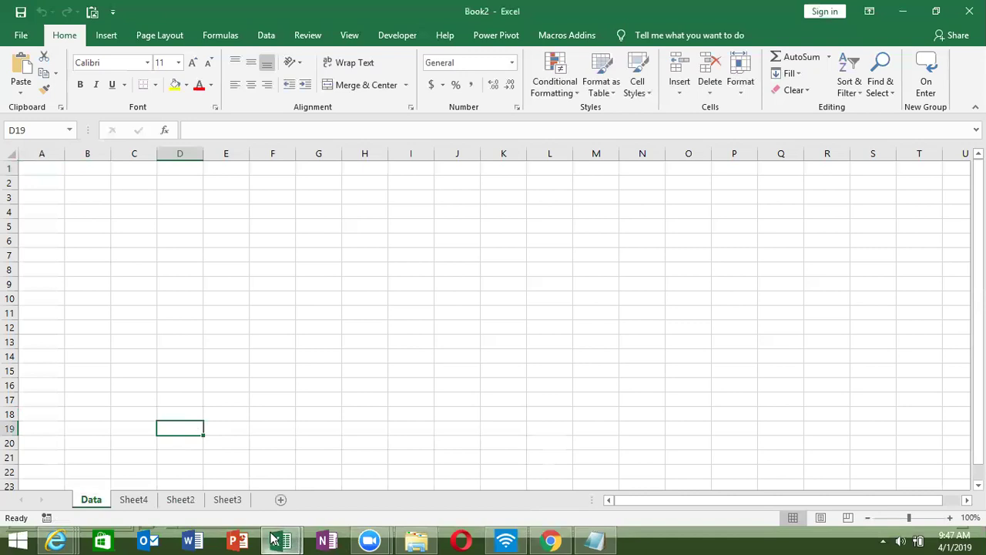
pyautogui.click(280, 541)
# - Select the Data sheet (Sheet1) in the VBA project, then open its Properties from Excel's Developer tab
pyautogui.click(231, 484)
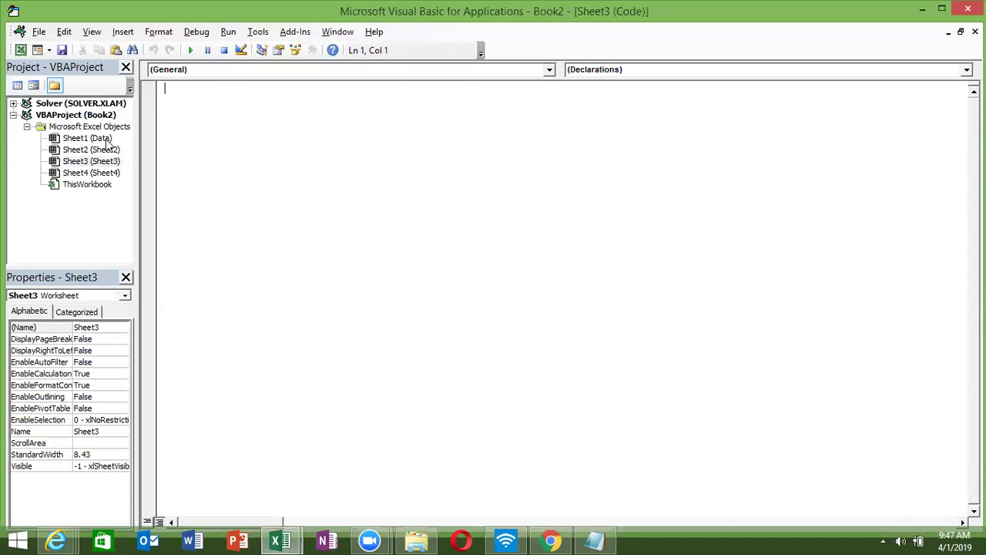
pyautogui.click(106, 140)
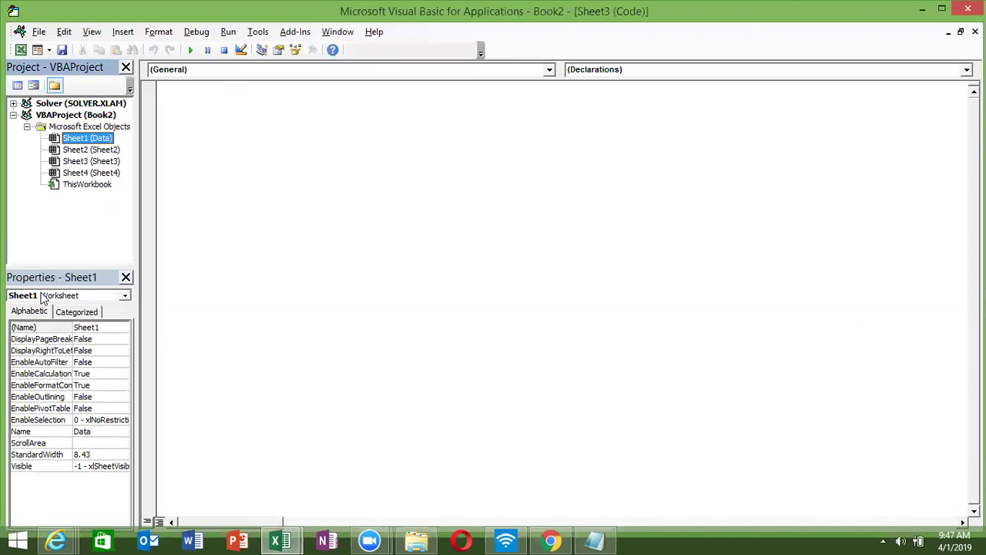
pyautogui.click(923, 11)
pyautogui.click(397, 35)
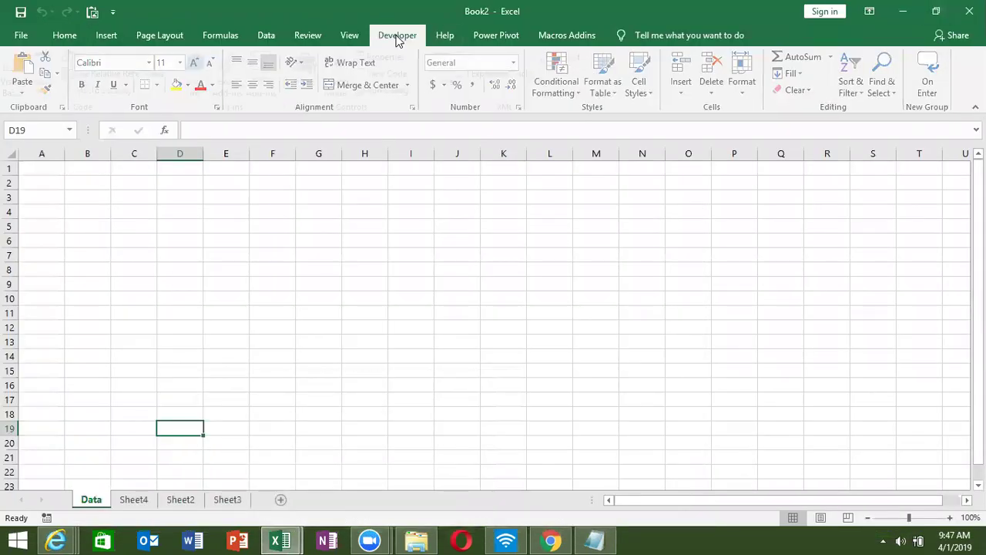
pyautogui.click(391, 57)
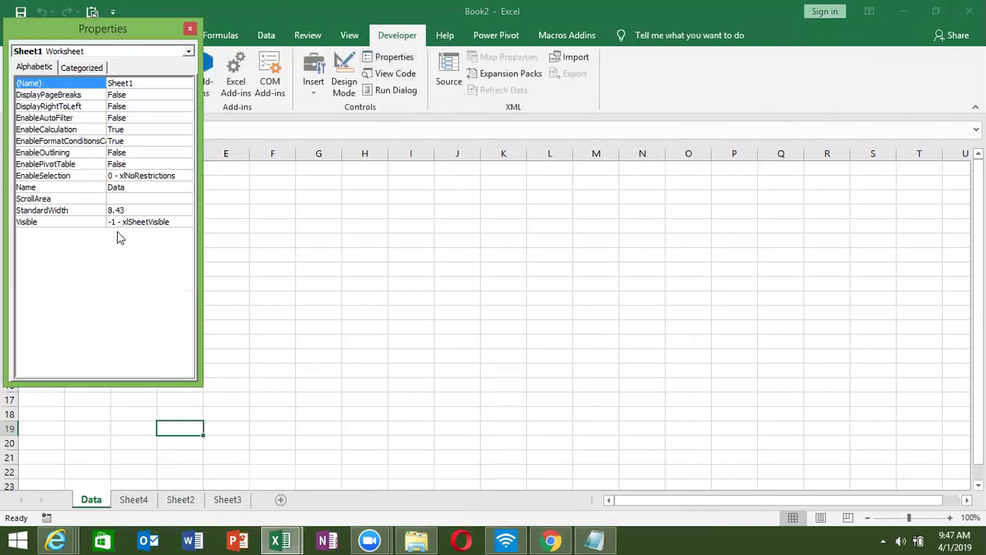
# - Turn on DisplayPageBreaks and try DisplayRightToLeft before restoring the left-to-right layout
pyautogui.doubleClick(127, 83)
pyautogui.click(129, 95)
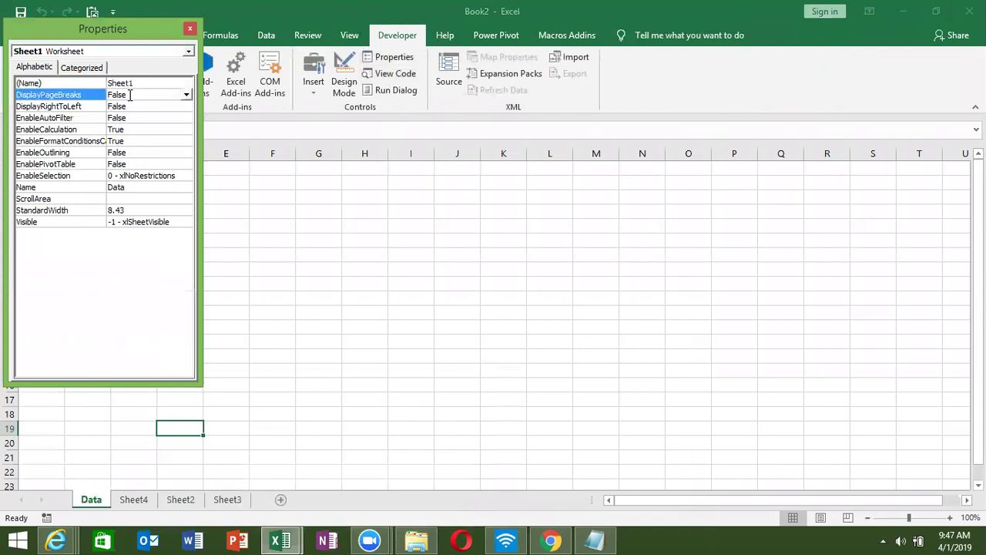
pyautogui.click(186, 94)
pyautogui.click(180, 105)
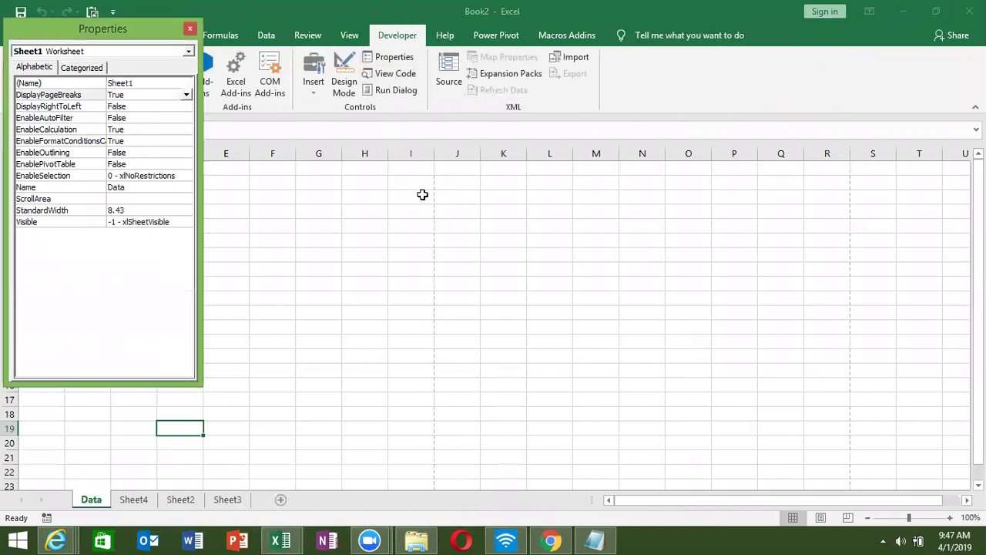
pyautogui.click(142, 108)
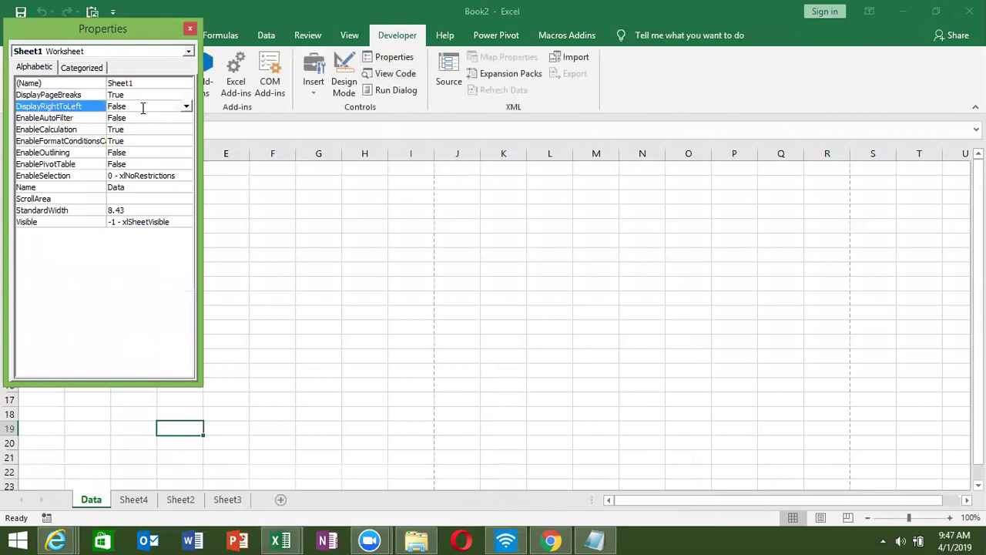
pyautogui.click(185, 106)
pyautogui.click(176, 116)
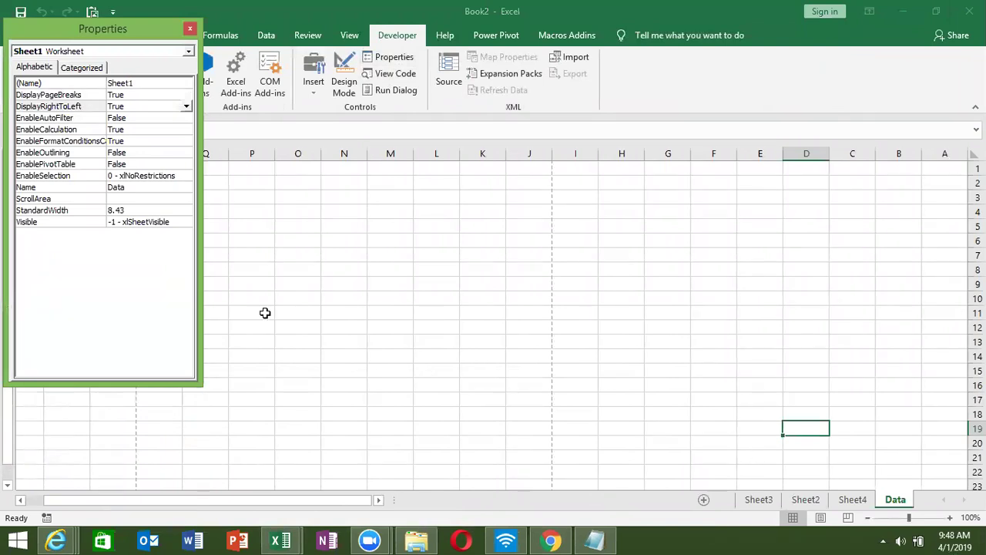
pyautogui.click(185, 107)
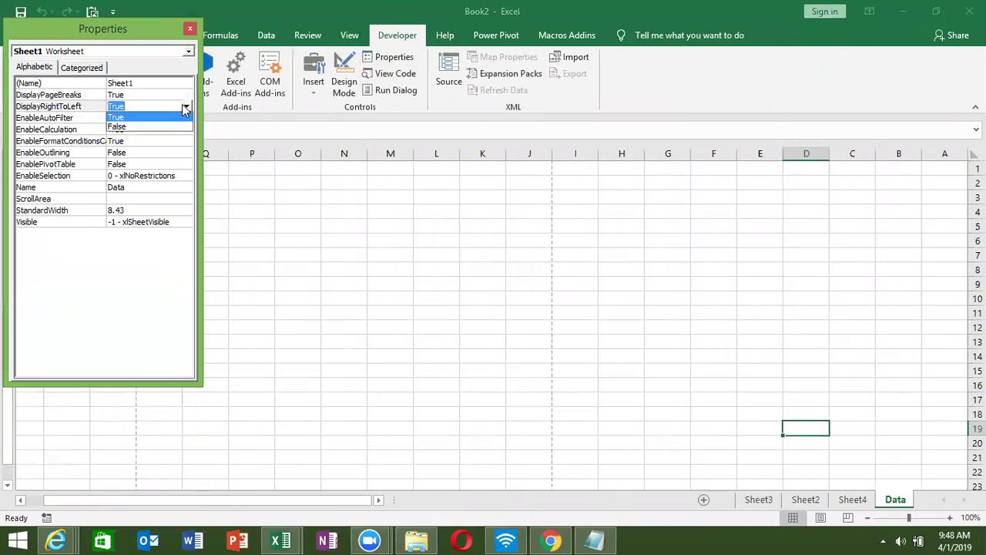
pyautogui.click(177, 126)
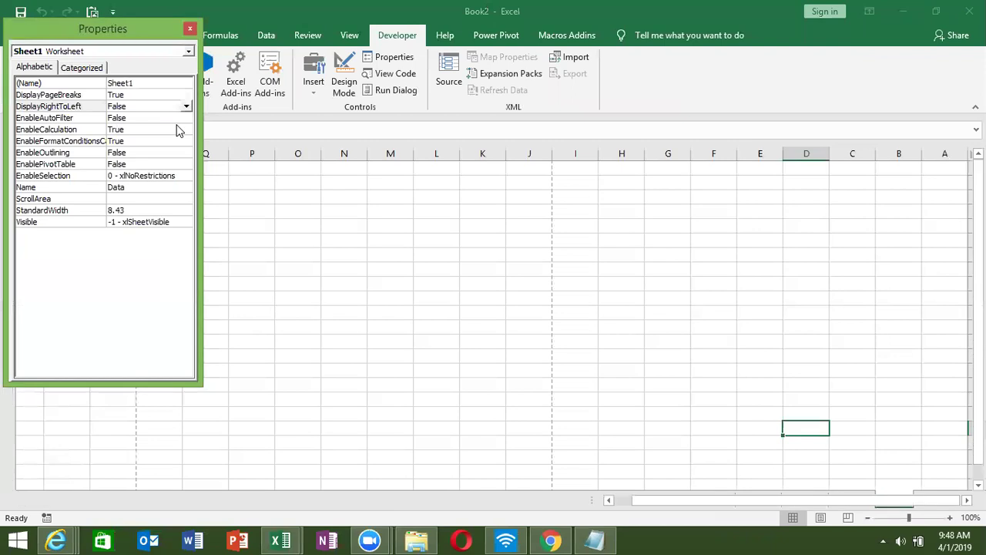
# - Review the EnableAutoFilter, EnableCalculation, EnableOutlining, EnablePivotTable and Visible properties
pyautogui.click(139, 117)
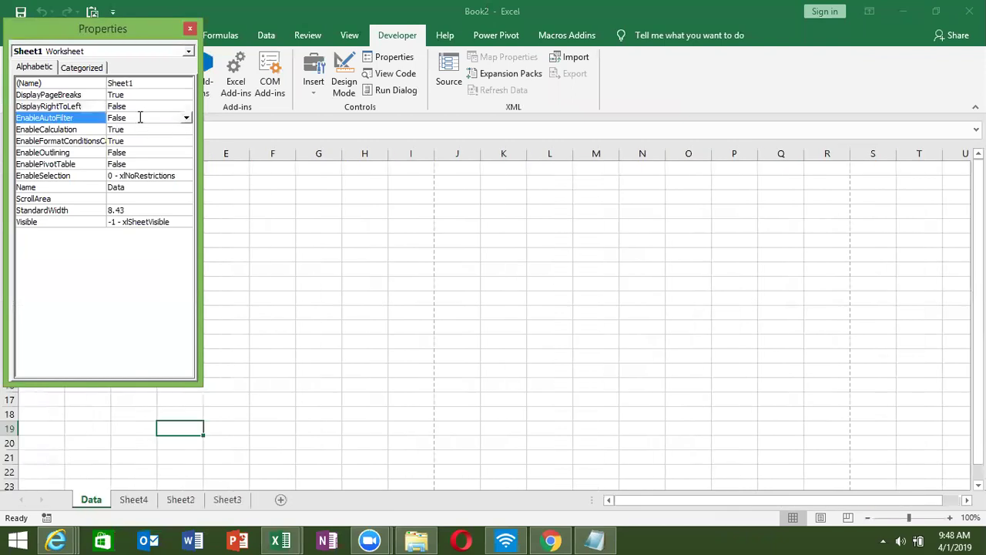
pyautogui.click(138, 129)
pyautogui.click(136, 140)
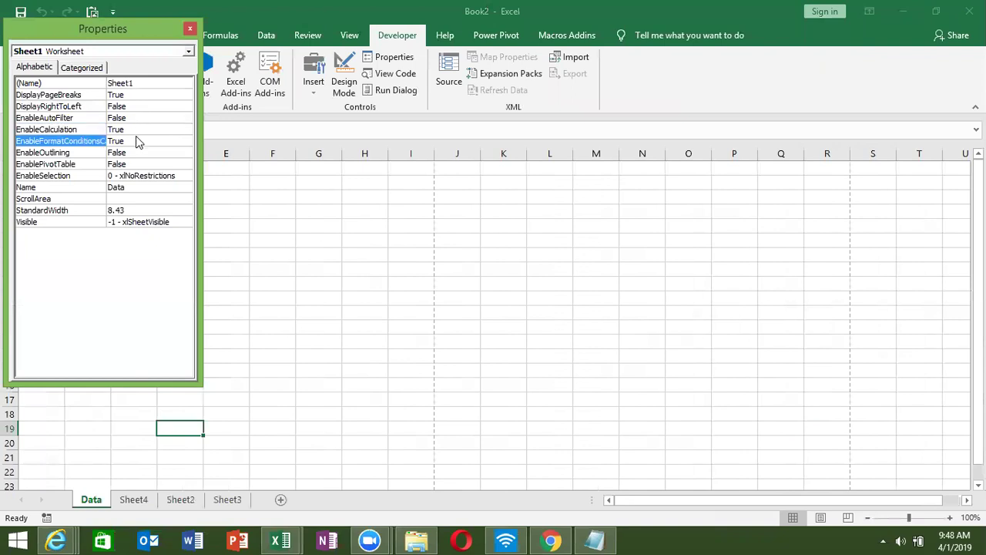
pyautogui.click(137, 153)
pyautogui.click(137, 164)
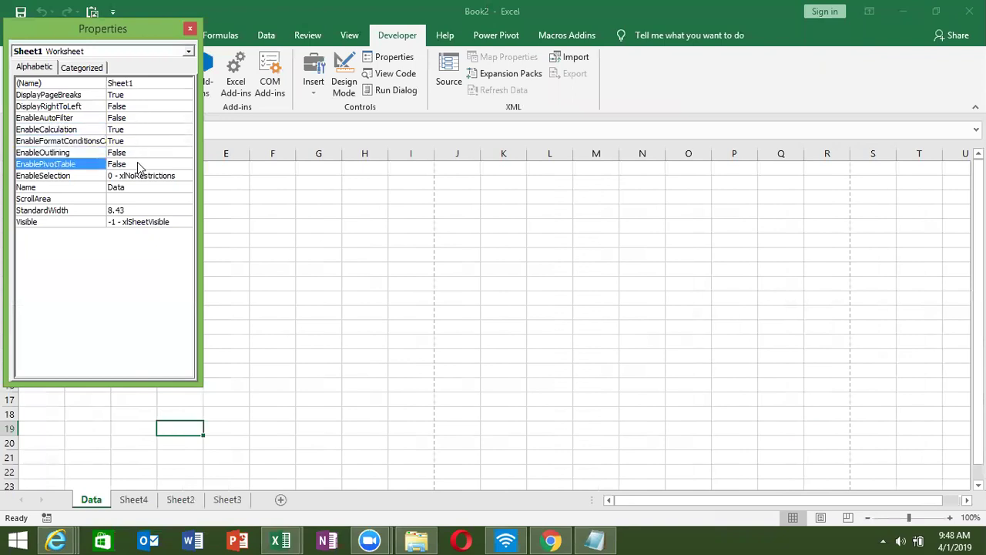
pyautogui.click(136, 220)
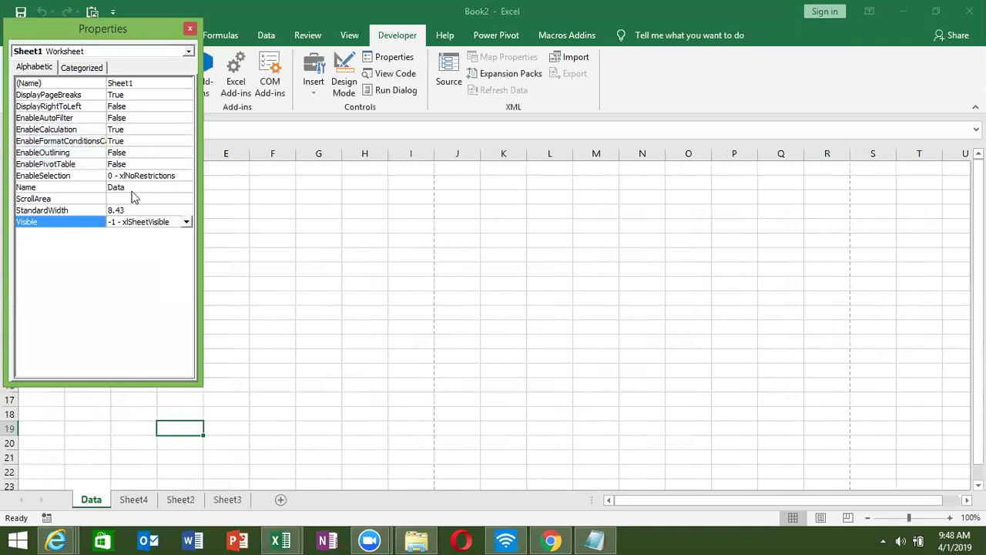
# - Change the sheet's Name property from Data to Data_Pivot
pyautogui.click(130, 187)
pyautogui.doubleClick(130, 187)
pyautogui.click(130, 187)
pyautogui.doubleClick(130, 187)
pyautogui.press('BackSpace')
pyautogui.write('Data_')
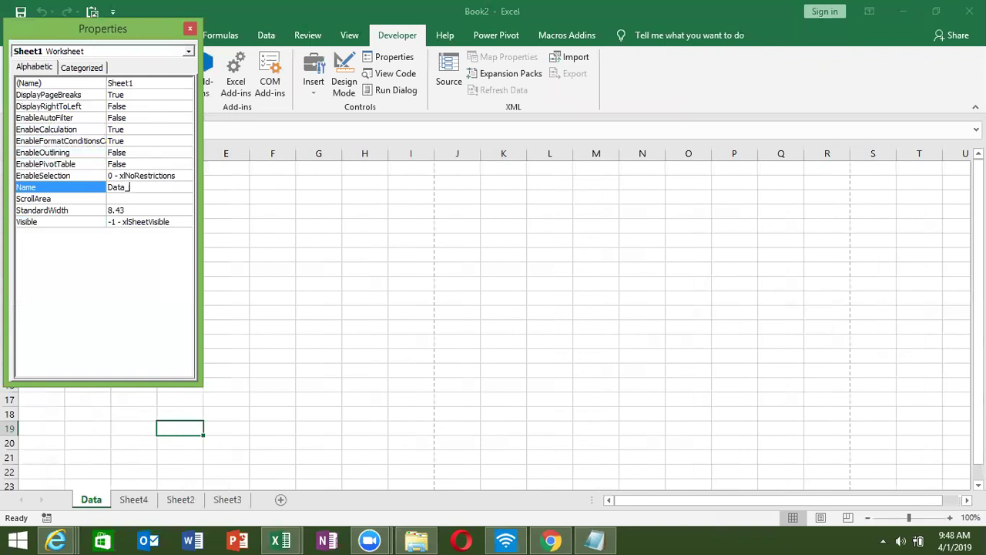
pyautogui.write('Pivot')
pyautogui.press('Return')
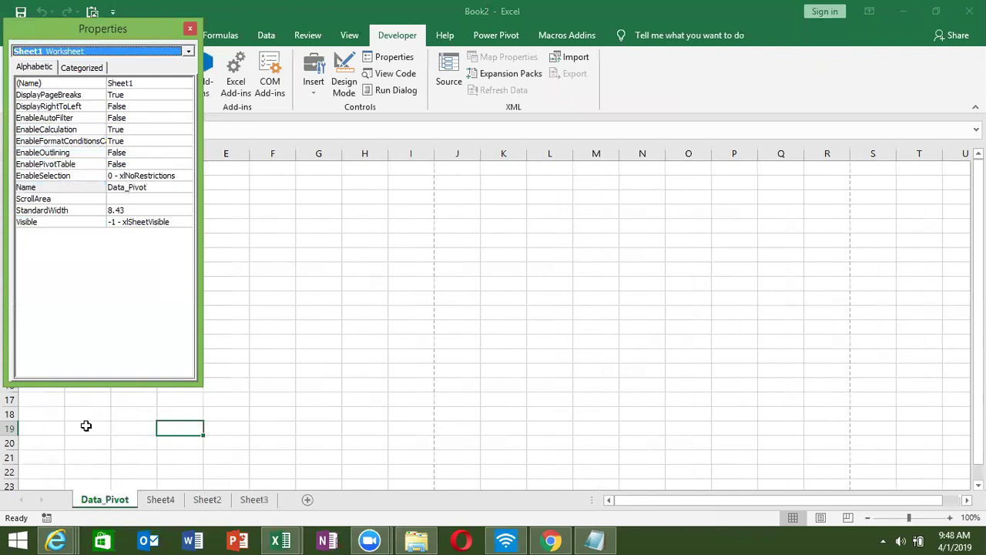
# - Close the sheet's Properties window and show Sheet1 (Data_Pivot) properties in the VBA editor
pyautogui.click(189, 29)
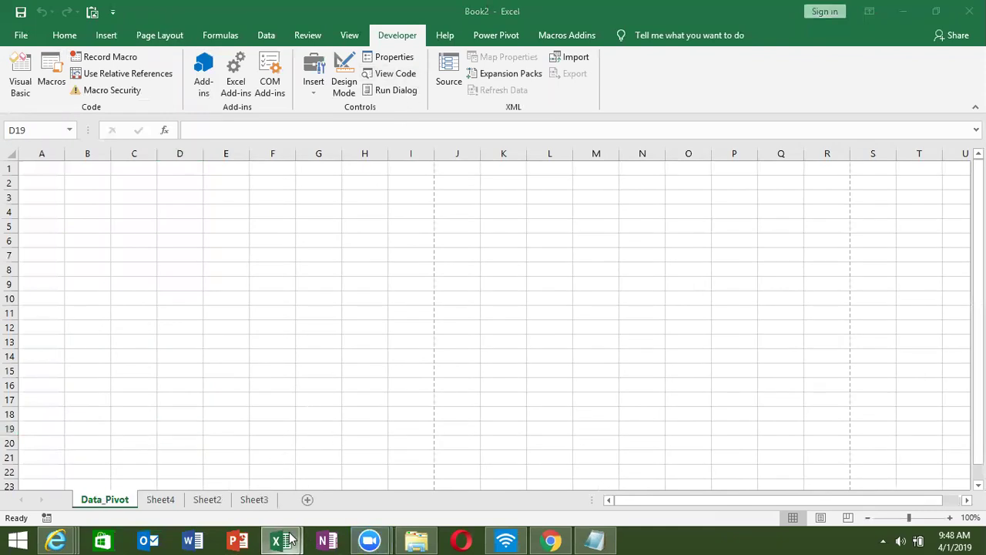
pyautogui.moveTo(280, 540)
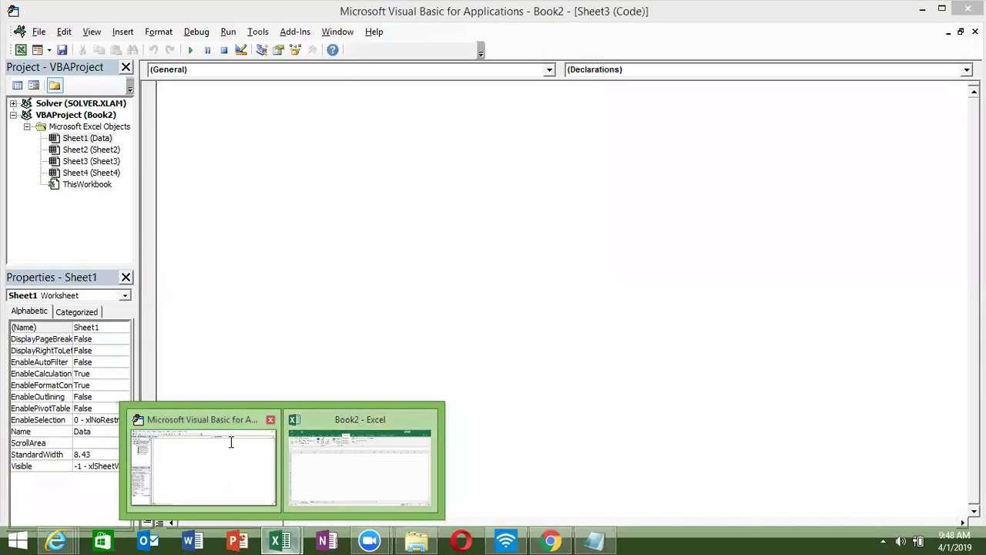
pyautogui.click(231, 442)
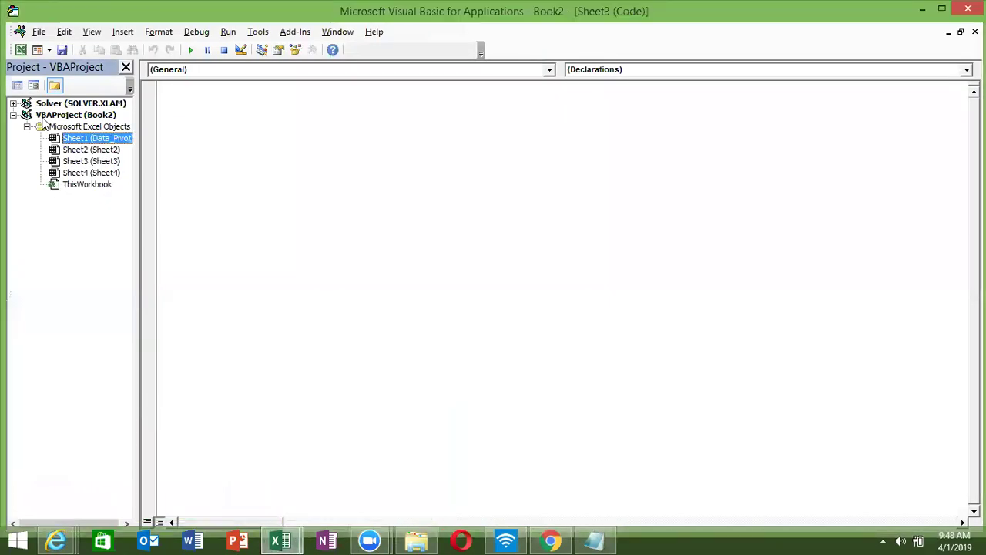
pyautogui.click(279, 51)
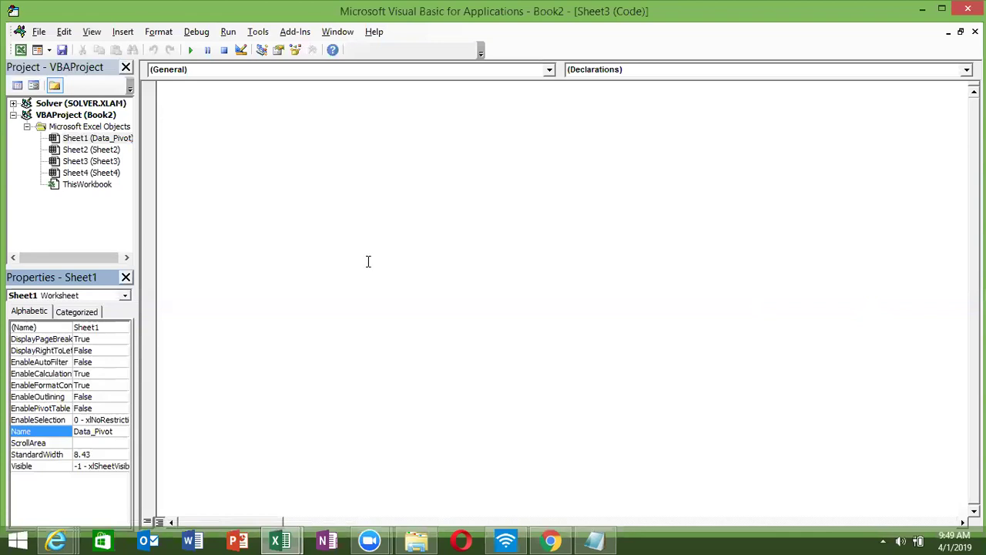
# - Open the code windows of Sheet2, Sheet3 and Sheet4 in the Project Explorer
pyautogui.doubleClick(113, 151)
pyautogui.doubleClick(113, 163)
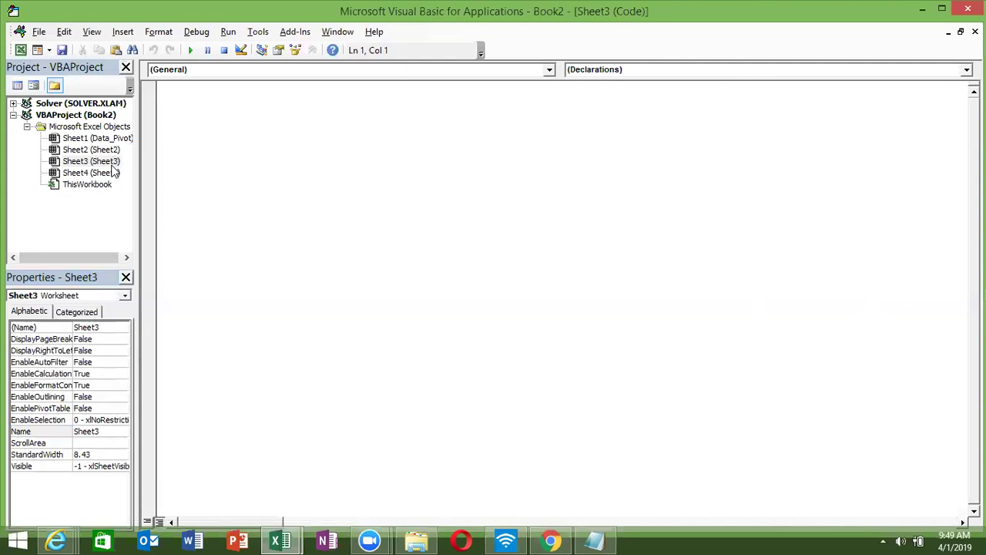
pyautogui.doubleClick(113, 173)
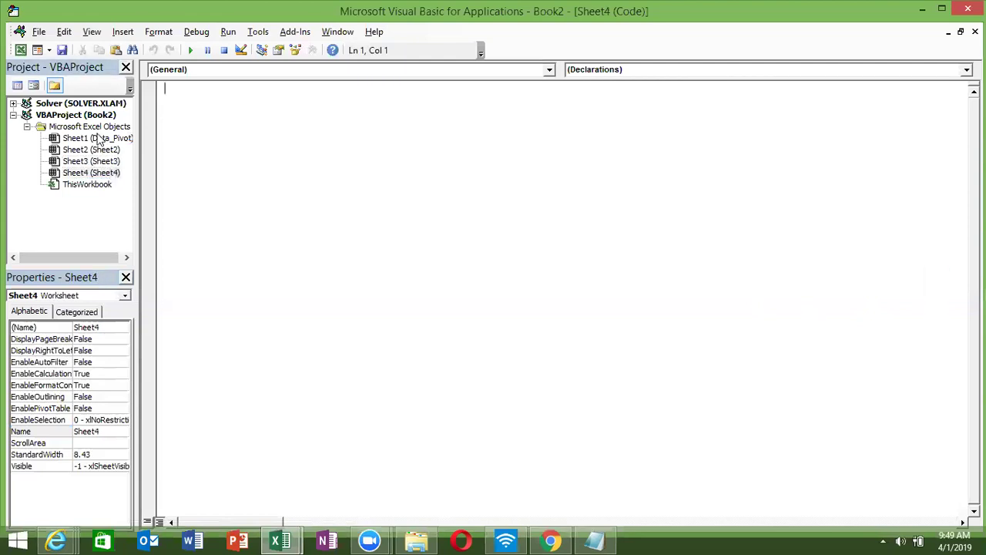
# - Insert a new empty standard module, Module1, into the Book2 project
pyautogui.click(122, 33)
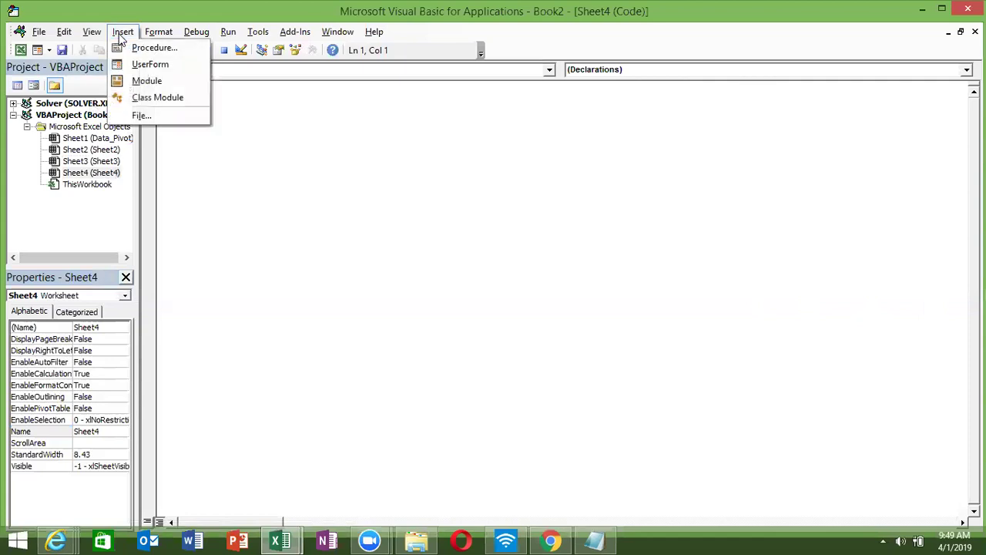
pyautogui.click(147, 81)
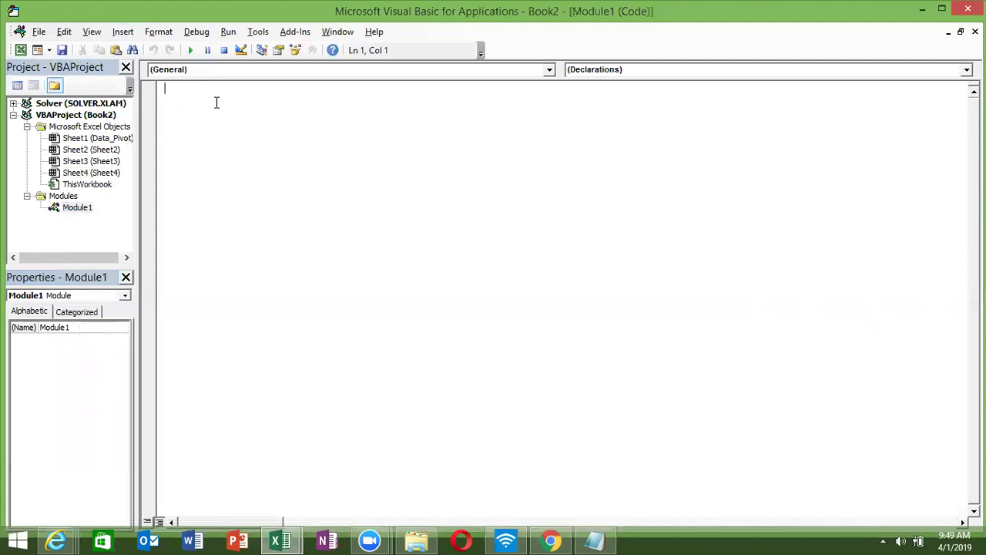
pyautogui.click(285, 539)
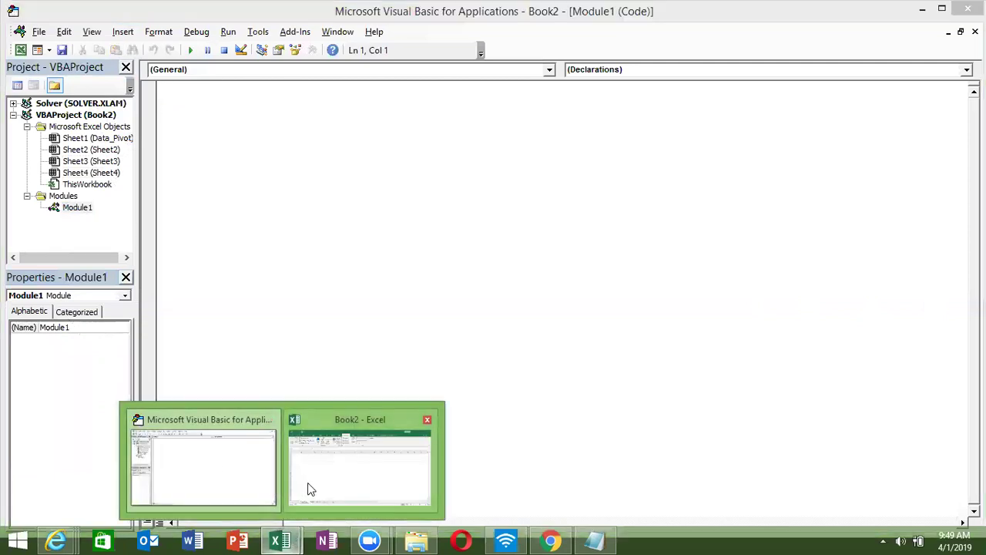
# - In Excel, enter VBA in A2, then Macros in B3, Function in B7 and Userform in B11
pyautogui.click(309, 489)
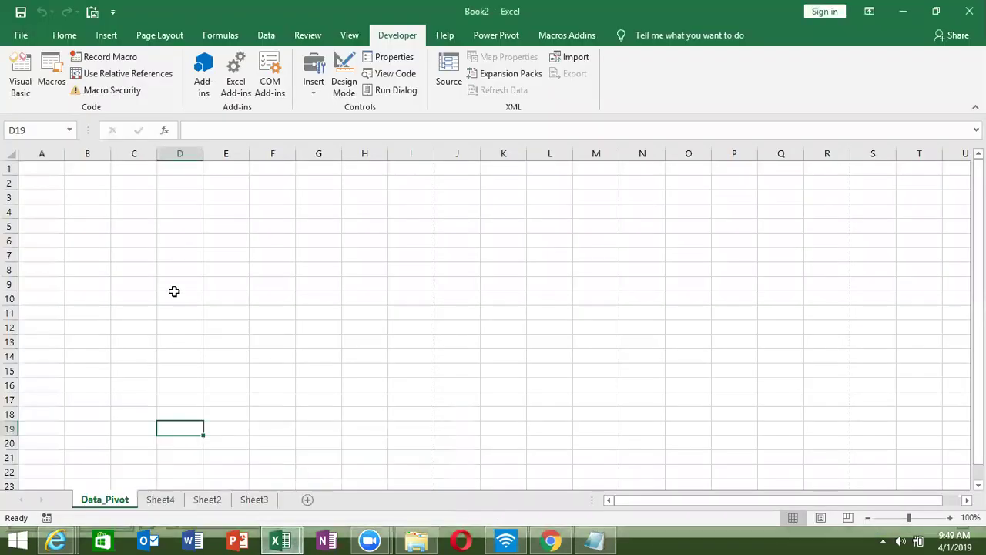
pyautogui.click(53, 178)
pyautogui.write('VBA')
pyautogui.press('Return')
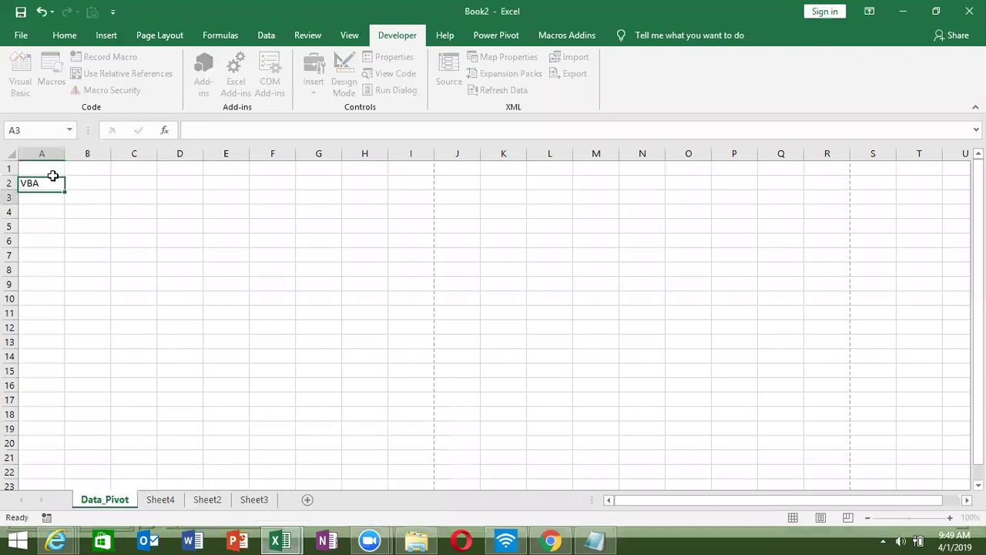
pyautogui.press('Return')
pyautogui.press('Right')
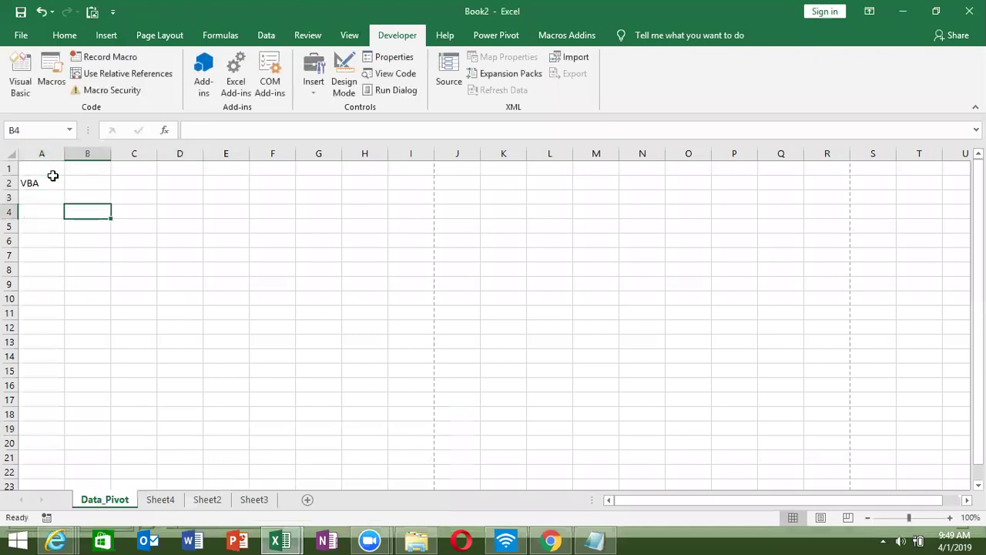
pyautogui.press('Up')
pyautogui.press('Up')
pyautogui.press('Up')
pyautogui.press('Left')
pyautogui.press('Down')
pyautogui.press('Down')
pyautogui.press('Right')
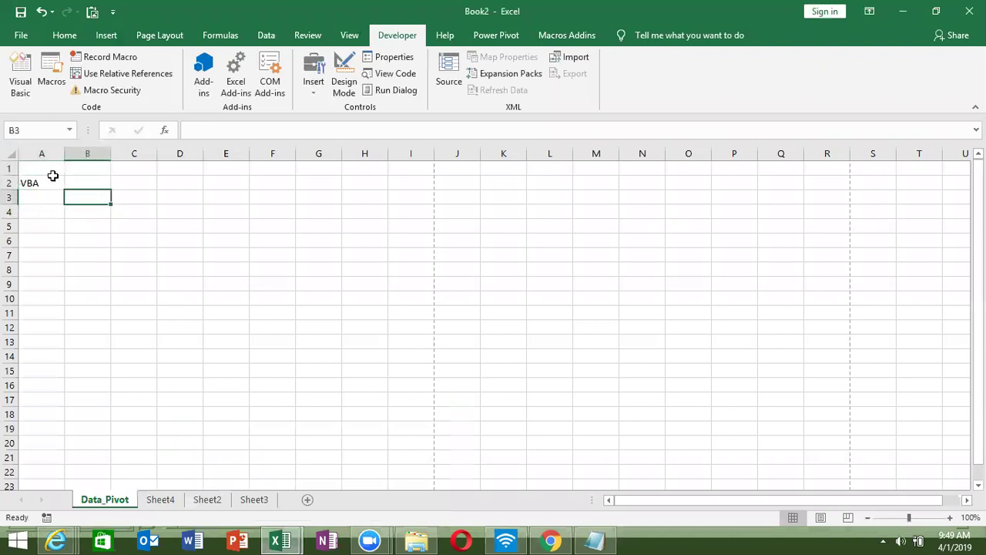
pyautogui.write('Macros')
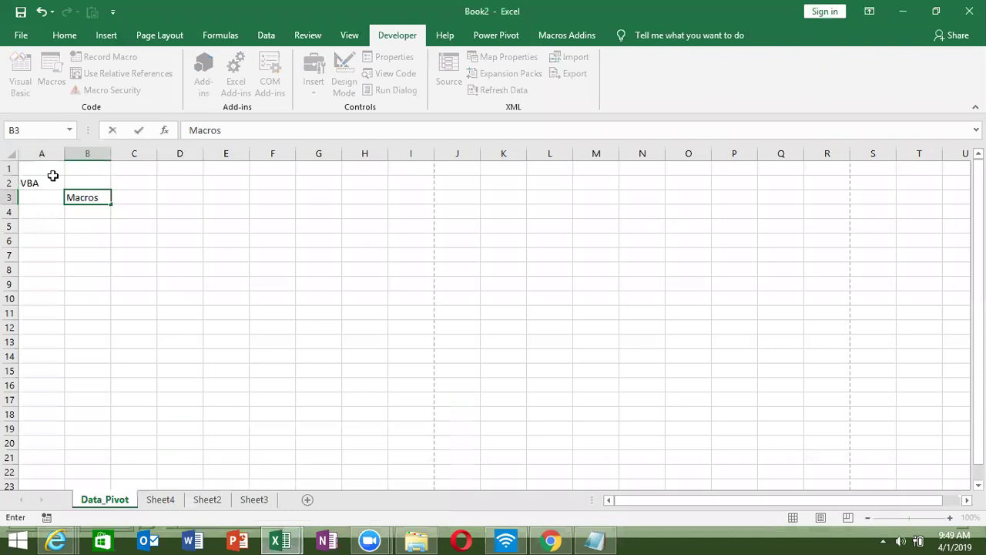
pyautogui.press('Down')
pyautogui.press('Down')
pyautogui.press('Down')
pyautogui.press('Down')
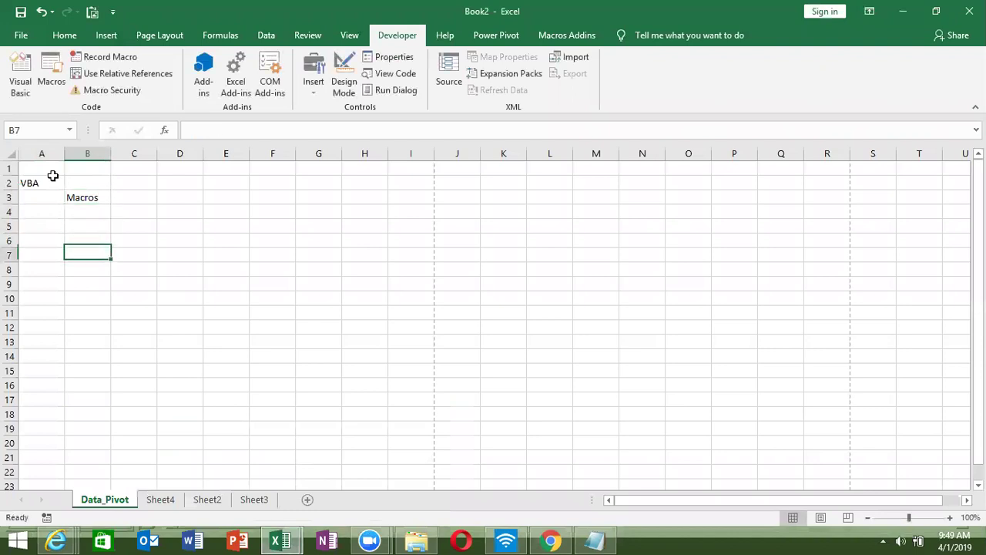
pyautogui.write('Function')
pyautogui.press('Down')
pyautogui.press('Down')
pyautogui.press('Down')
pyautogui.press('Down')
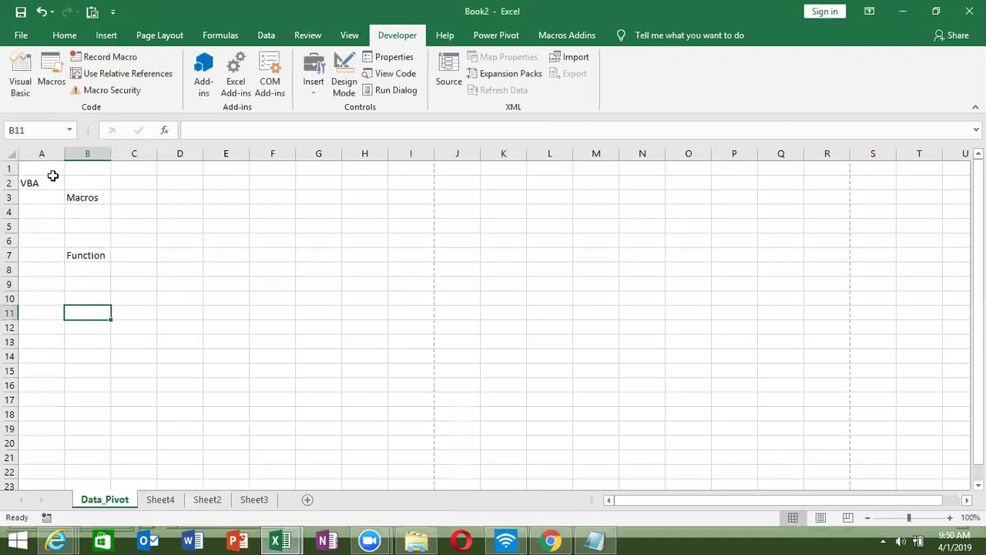
pyautogui.write('Userform')
pyautogui.press('Return')
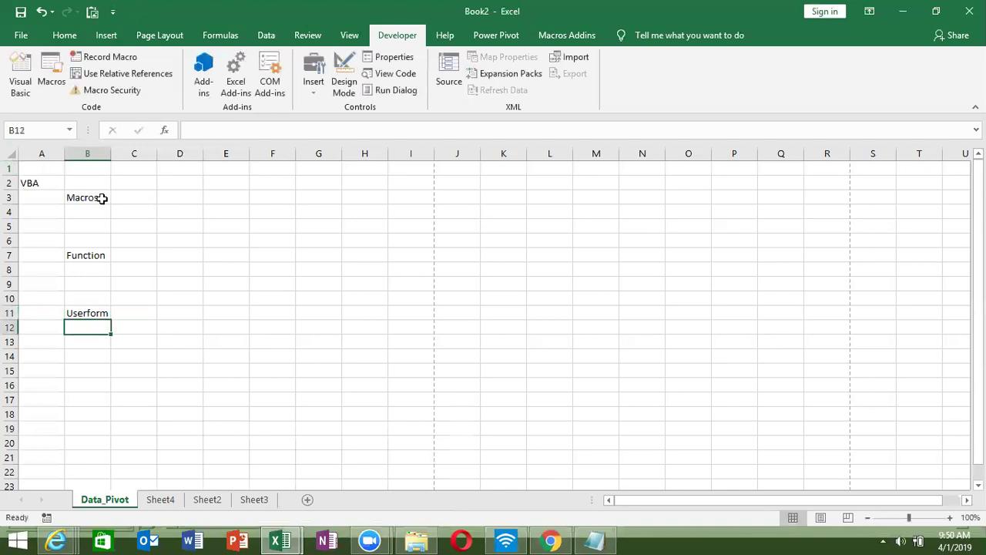
# - Enter Public Macros in D3 and Private in D5 beside the Macros heading
pyautogui.click(108, 202)
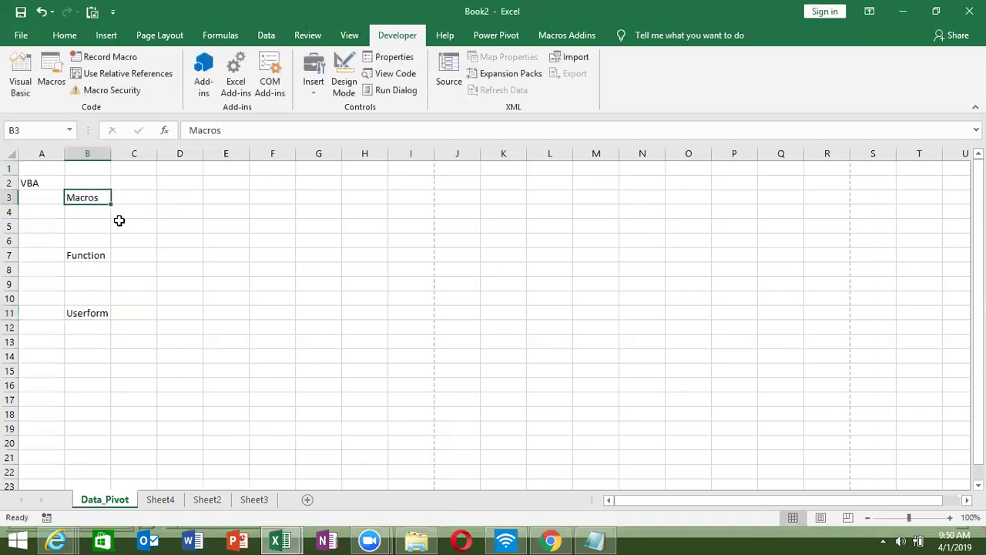
pyautogui.click(125, 216)
pyautogui.press('Up')
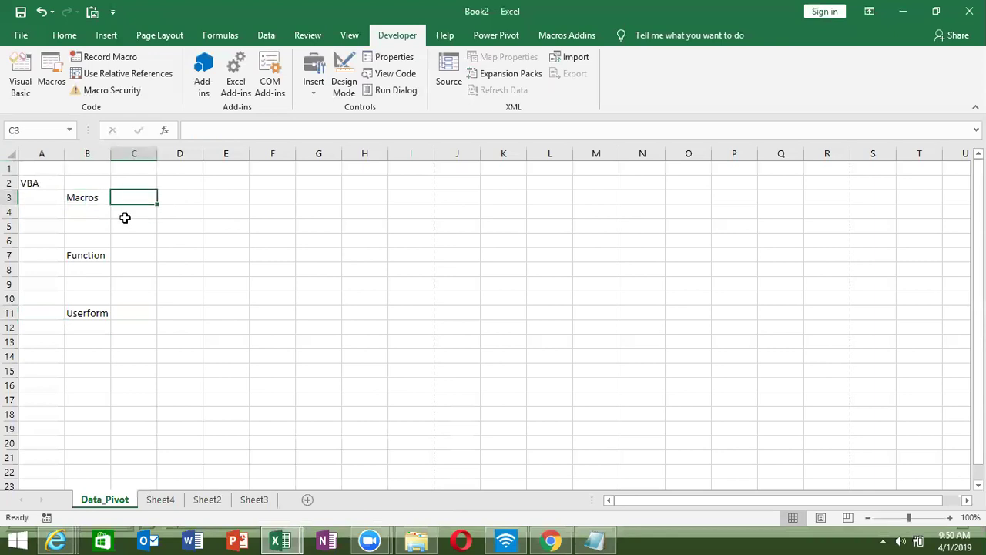
pyautogui.press('Down')
pyautogui.press('Down')
pyautogui.press('Down')
pyautogui.press('Down')
pyautogui.press('Down')
pyautogui.press('Down')
pyautogui.press('Down')
pyautogui.press('Down')
pyautogui.press('Up')
pyautogui.press('Up')
pyautogui.press('Up')
pyautogui.press('Up')
pyautogui.press('Up')
pyautogui.press('Up')
pyautogui.press('Up')
pyautogui.press('Up')
pyautogui.press('Left')
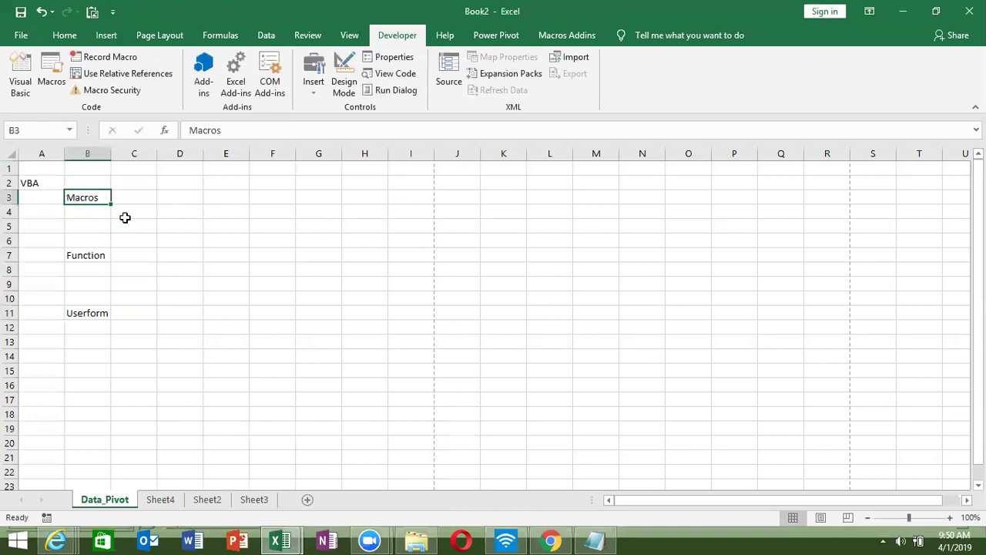
pyautogui.press('Right')
pyautogui.press('Right')
pyautogui.press('Right')
pyautogui.press('Down')
pyautogui.press('Down')
pyautogui.press('Left')
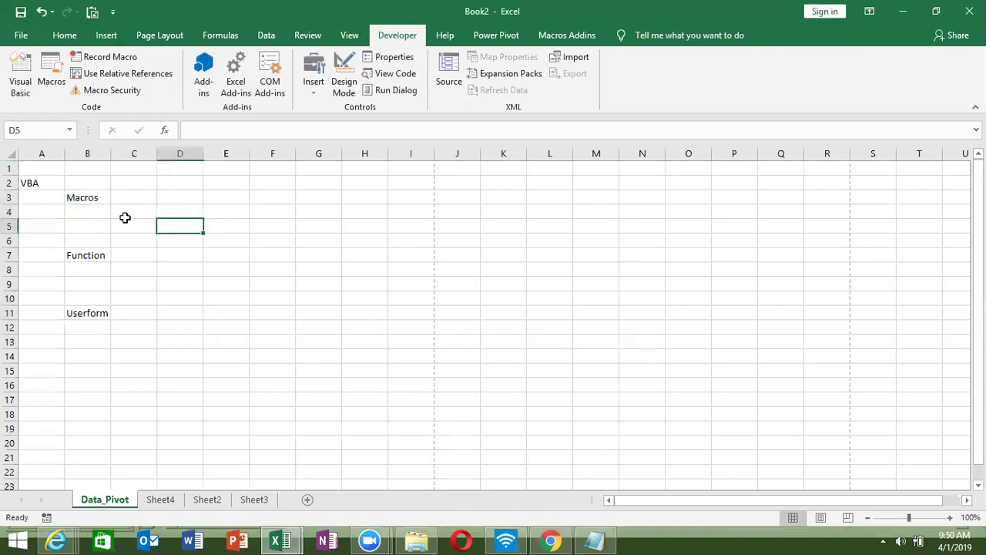
pyautogui.press('Left')
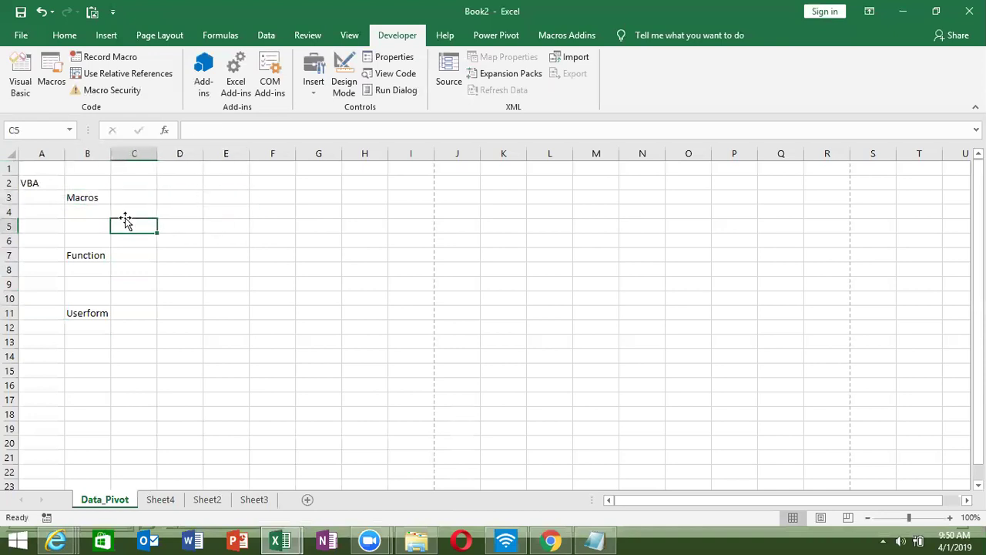
pyautogui.press('Up')
pyautogui.press('Up')
pyautogui.press('Right')
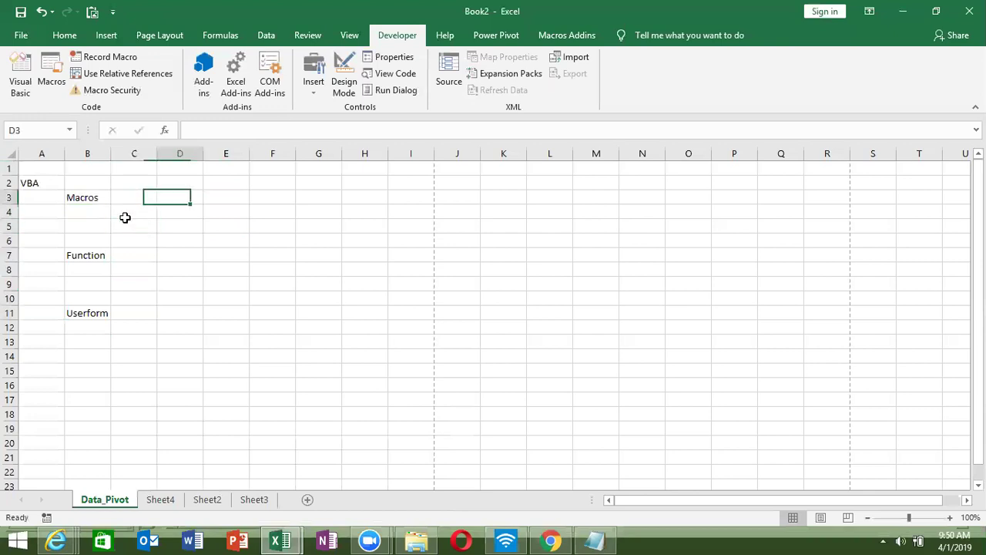
pyautogui.write('Public')
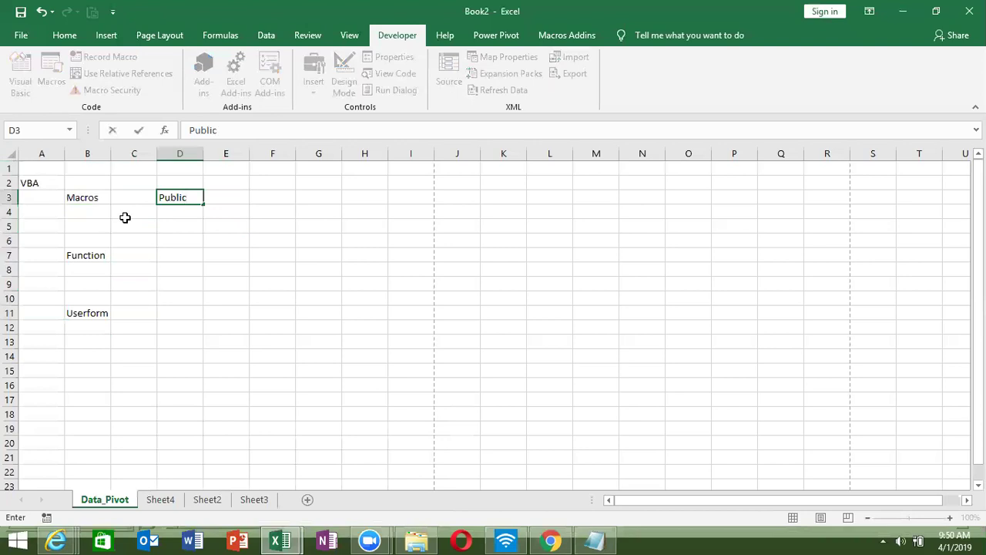
pyautogui.write(' Ma')
pyautogui.write('cros')
pyautogui.press('Return')
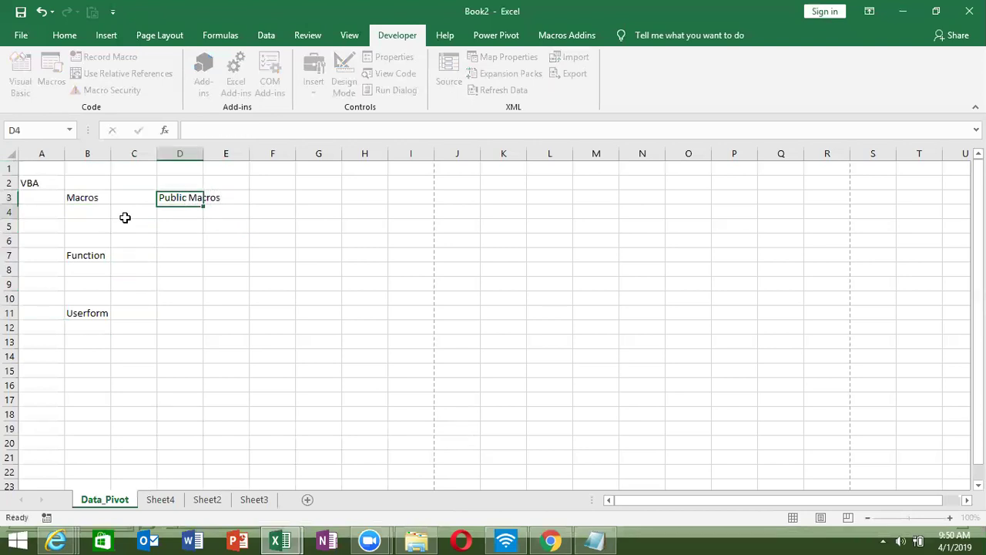
pyautogui.press('Down')
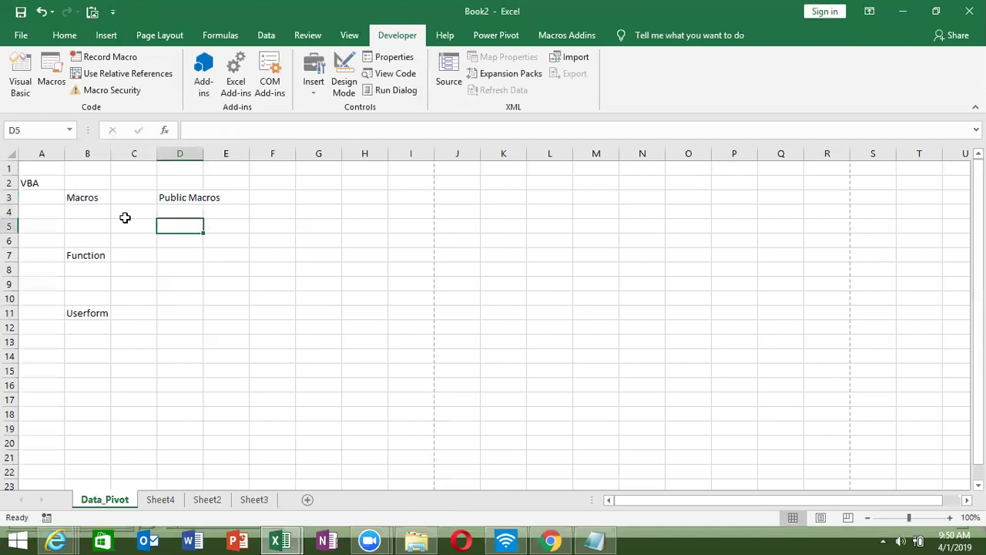
pyautogui.write('P')
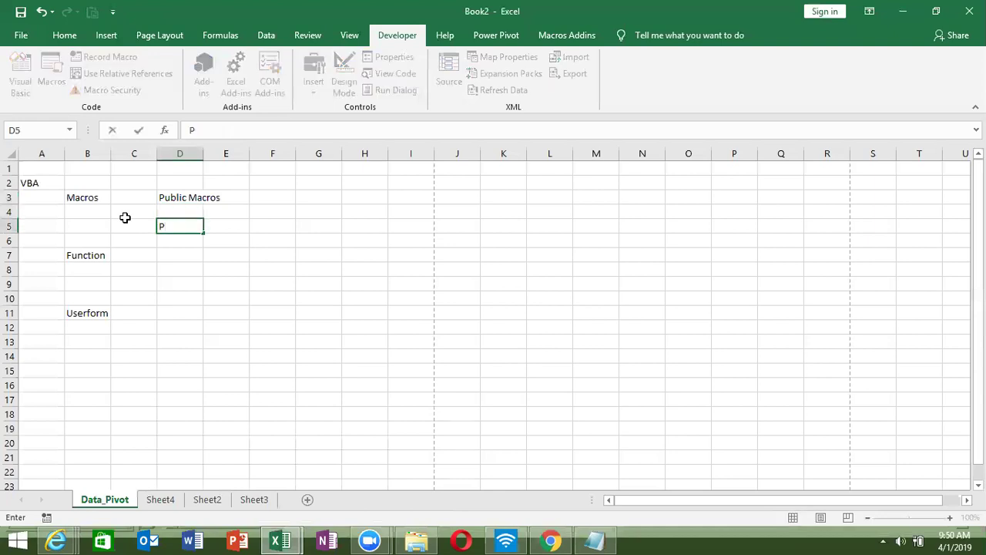
pyautogui.write('rivate')
pyautogui.press('Up')
pyautogui.press('Up')
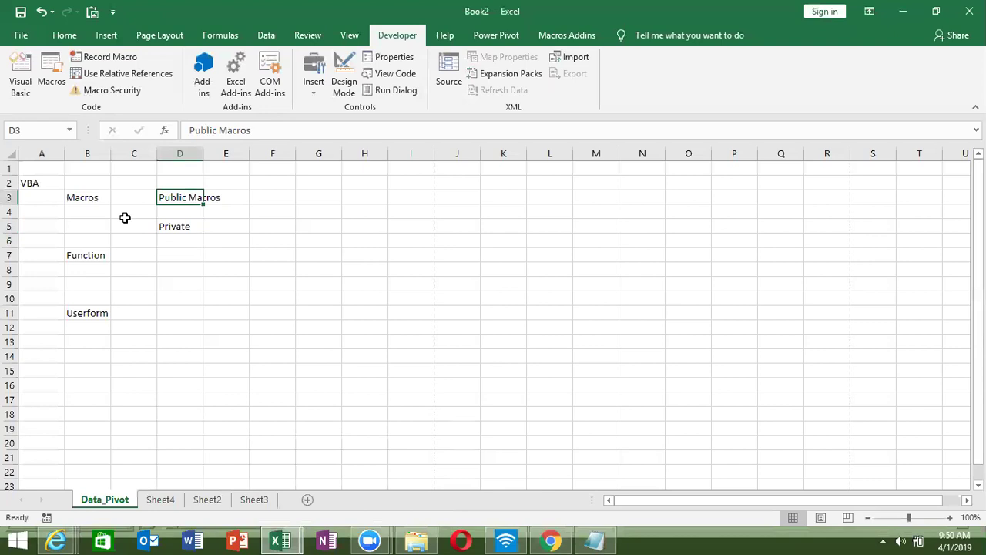
# - Record Macro1 that types 'name' into cell K2, then stop recording
pyautogui.click(128, 61)
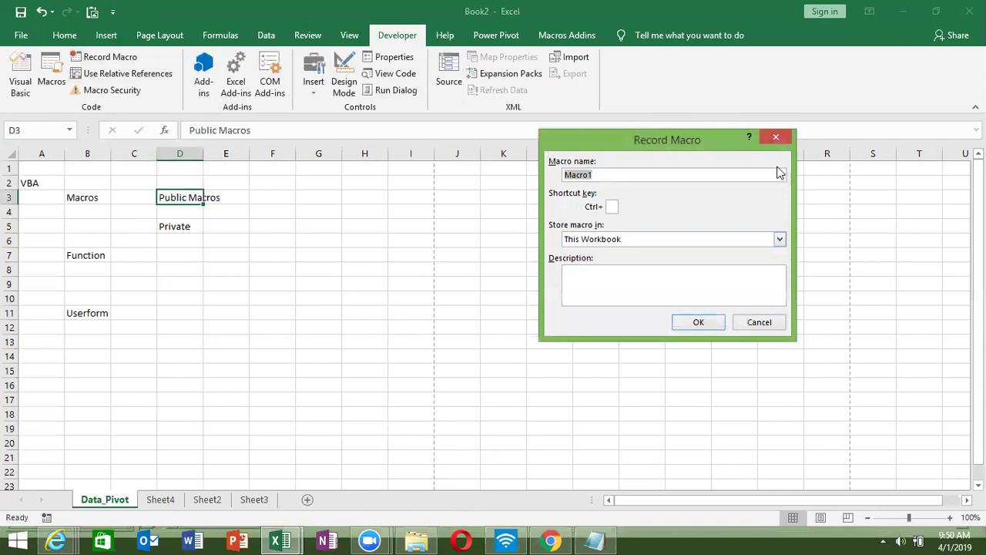
pyautogui.click(696, 323)
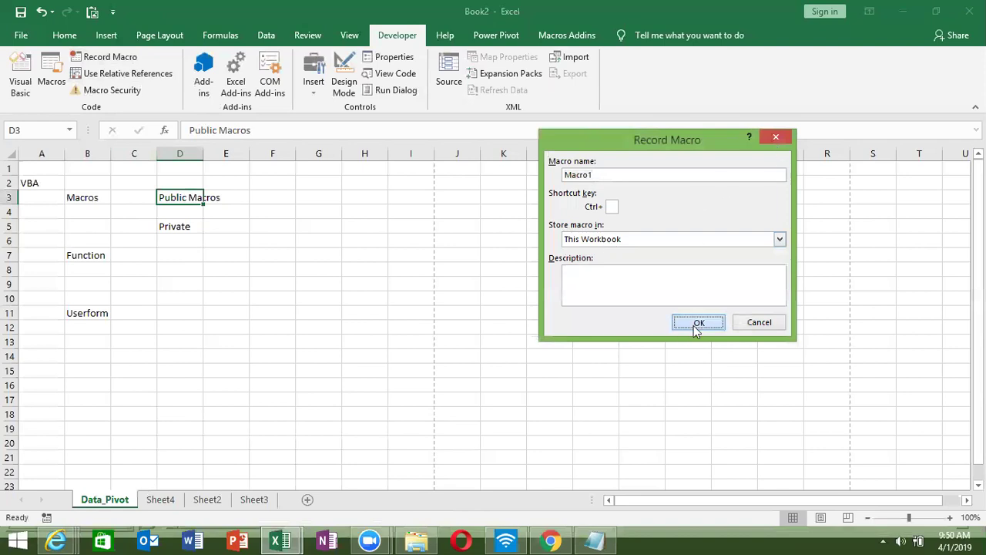
pyautogui.click(492, 186)
pyautogui.write('name')
pyautogui.press('Return')
pyautogui.click(107, 58)
# - Open Macro1 with Step Into to debug it line by line in the VBA editor
pyautogui.click(51, 78)
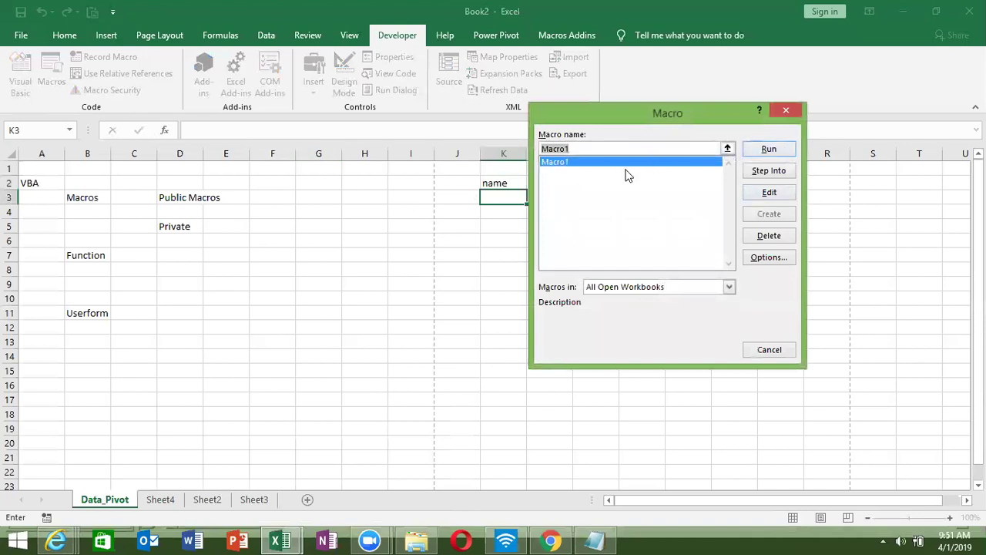
pyautogui.click(770, 170)
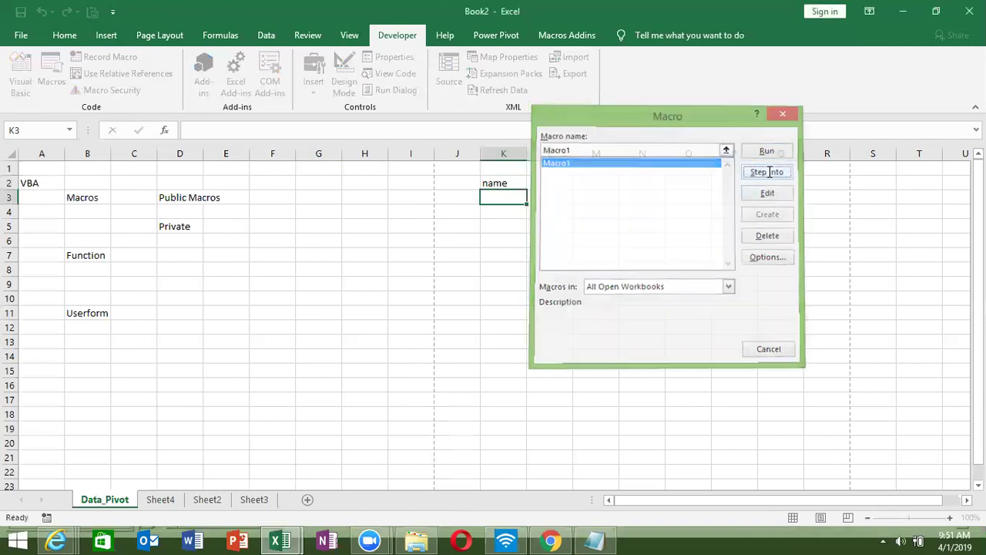
pyautogui.click(191, 147)
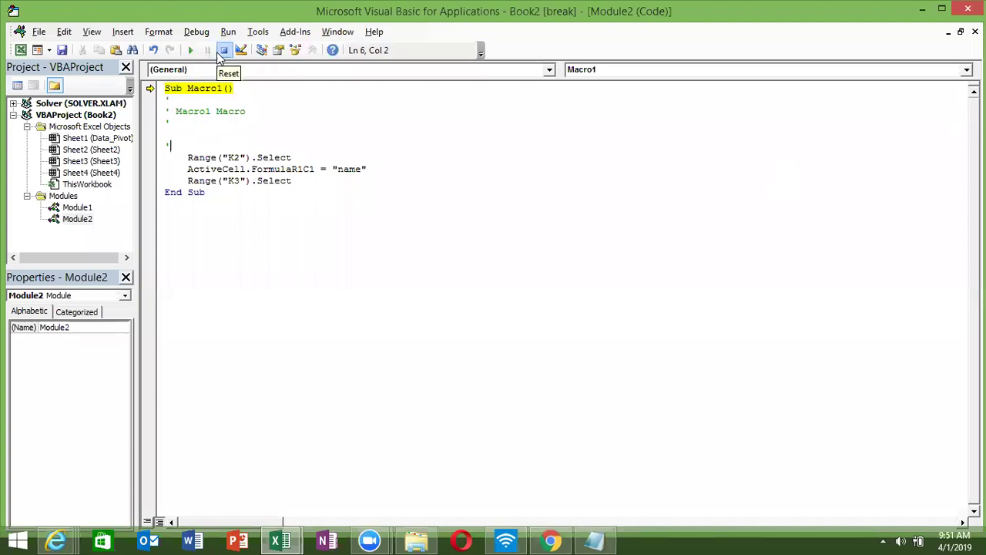
# - Reset the paused Macro1 debugging session and open Task Manager with Ctrl+Shift+Esc
pyautogui.click(224, 50)
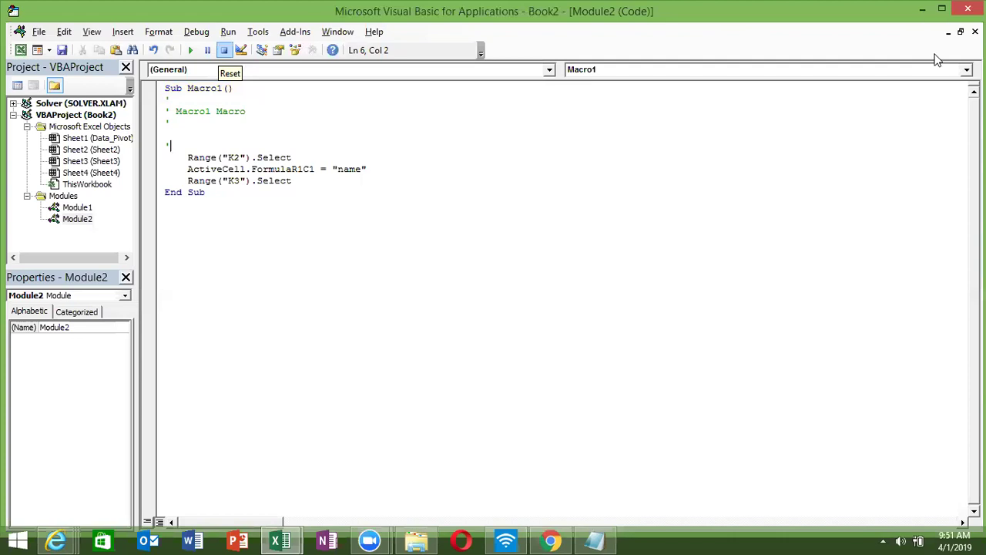
pyautogui.hotkey('ctrl', 'shift', 'Escape')
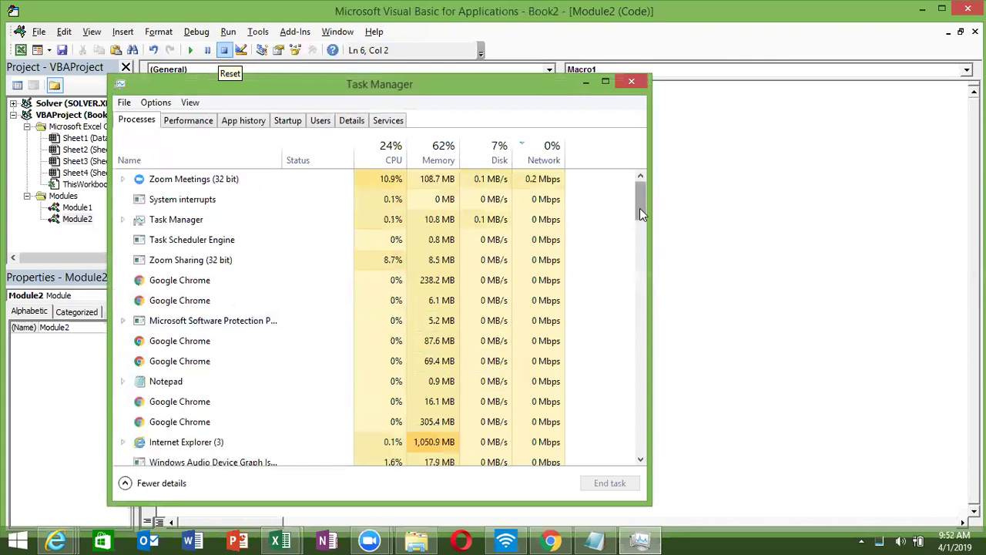
# - End the Microsoft Excel task in Task Manager, close it, and relaunch Excel from the taskbar
pyautogui.moveTo(640, 206); pyautogui.dragTo(632, 248)
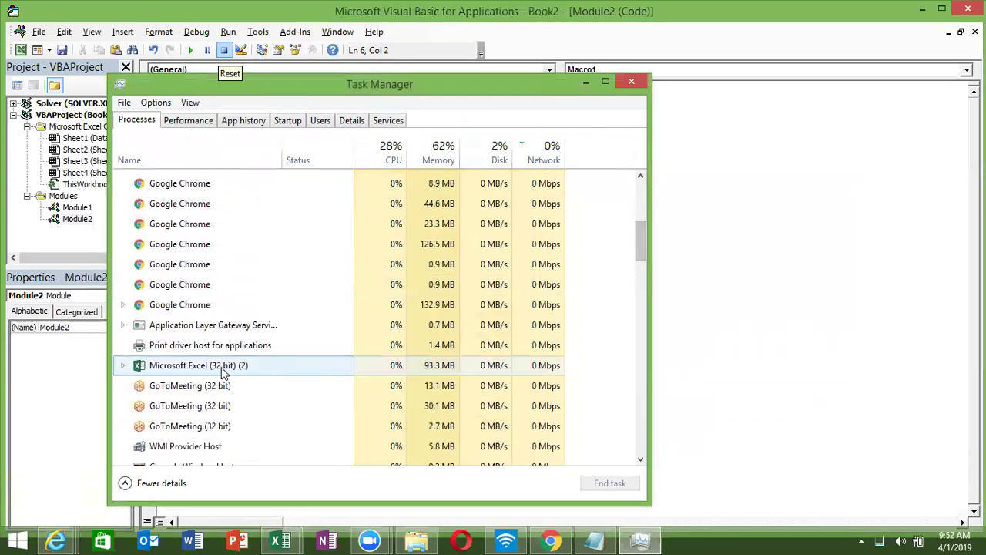
pyautogui.click(263, 368)
pyautogui.click(610, 484)
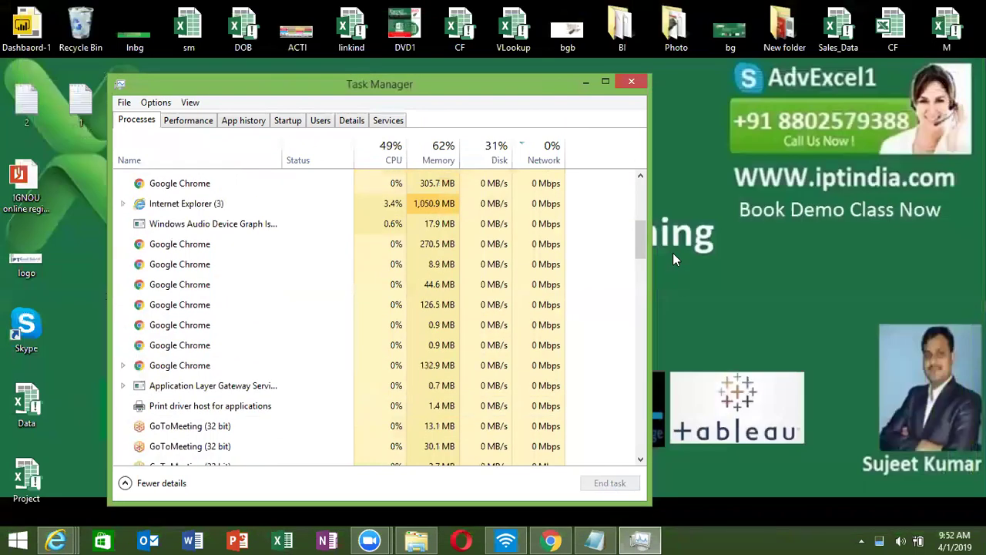
pyautogui.click(631, 81)
pyautogui.click(287, 543)
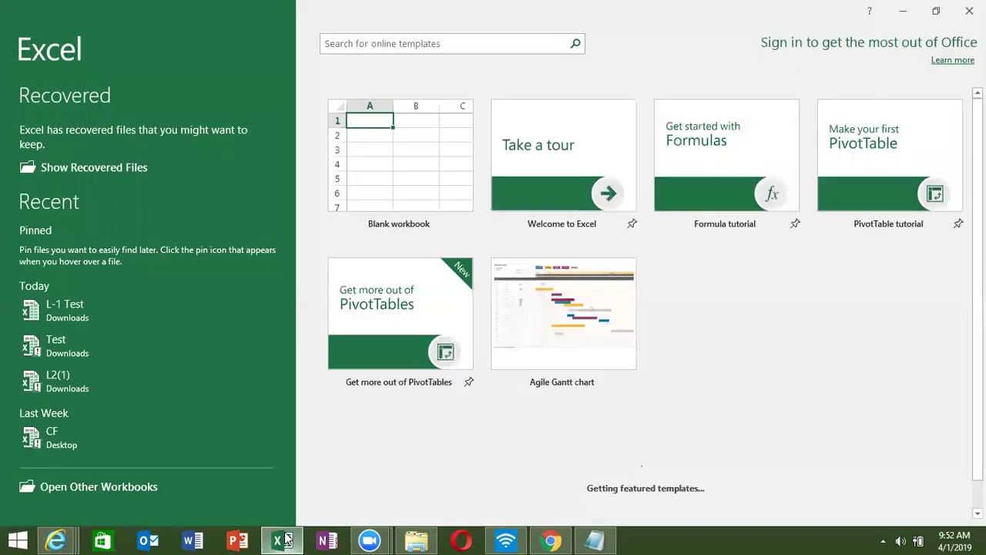
# - Create a new blank workbook and select cell C3
pyautogui.click(370, 210)
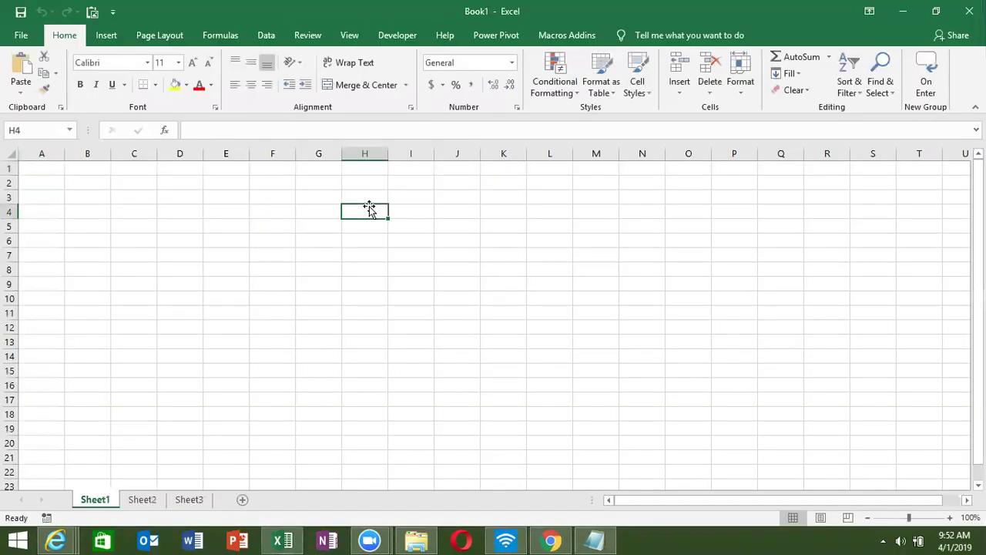
pyautogui.click(276, 40)
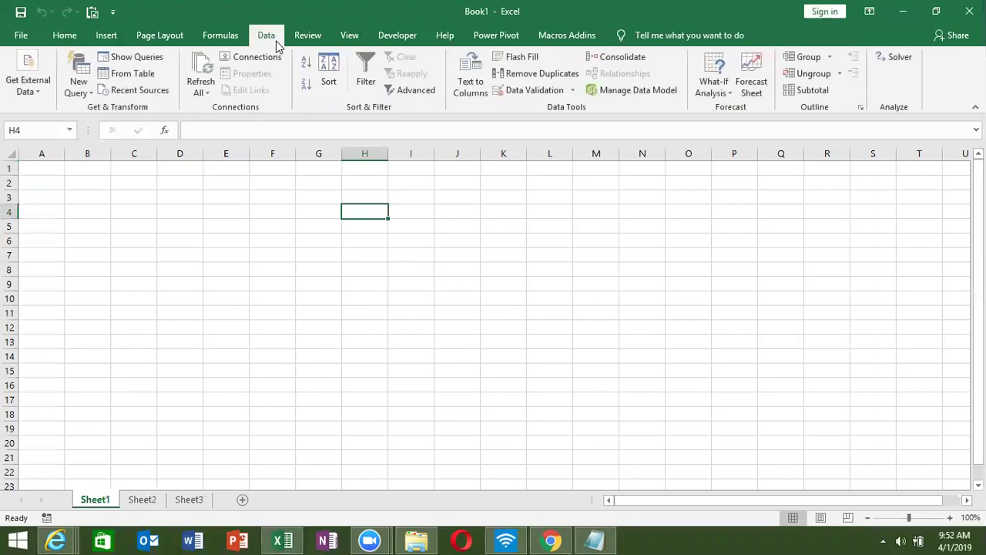
pyautogui.click(146, 204)
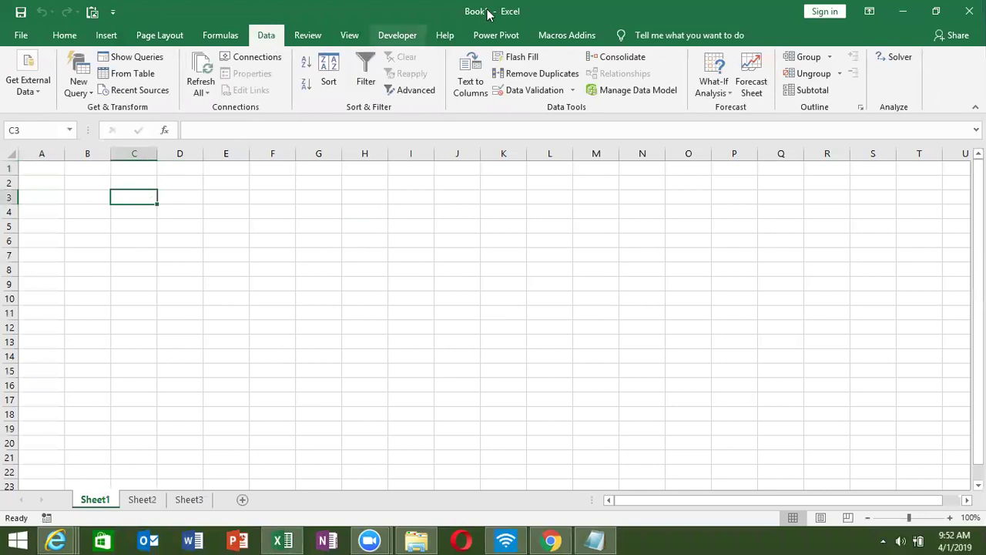
# - Record a macro that fills column E yellow, then open another blank workbook
pyautogui.click(406, 37)
pyautogui.click(119, 57)
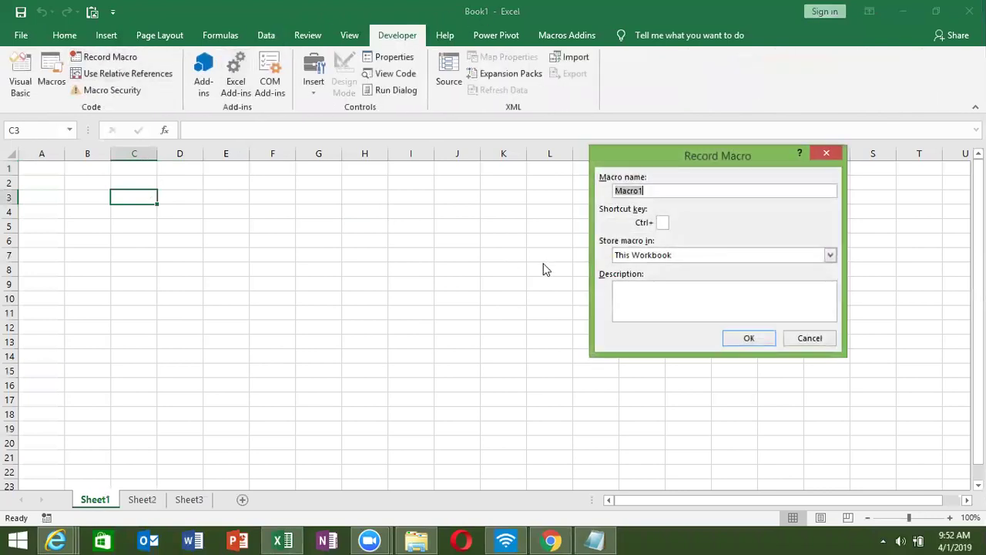
pyautogui.click(763, 339)
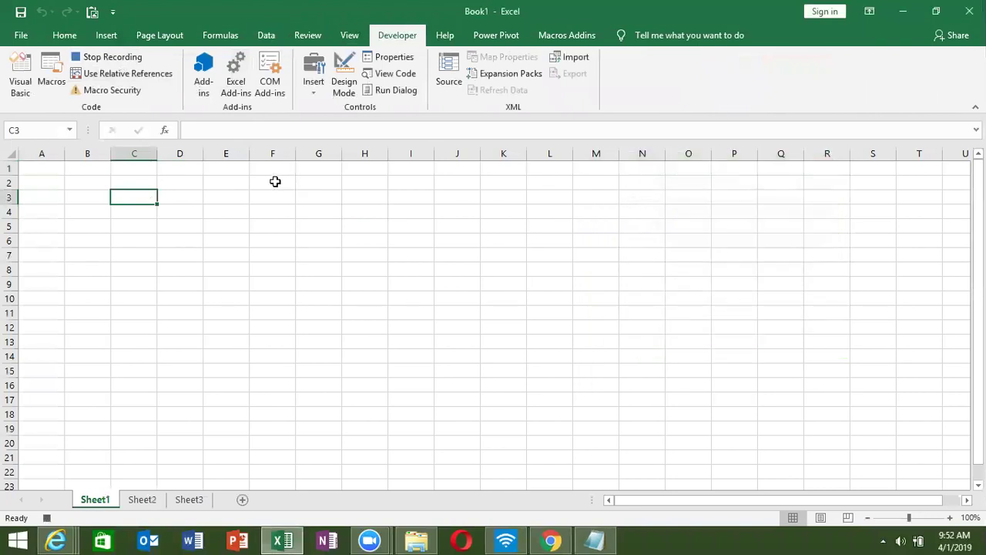
pyautogui.click(216, 152)
pyautogui.click(70, 36)
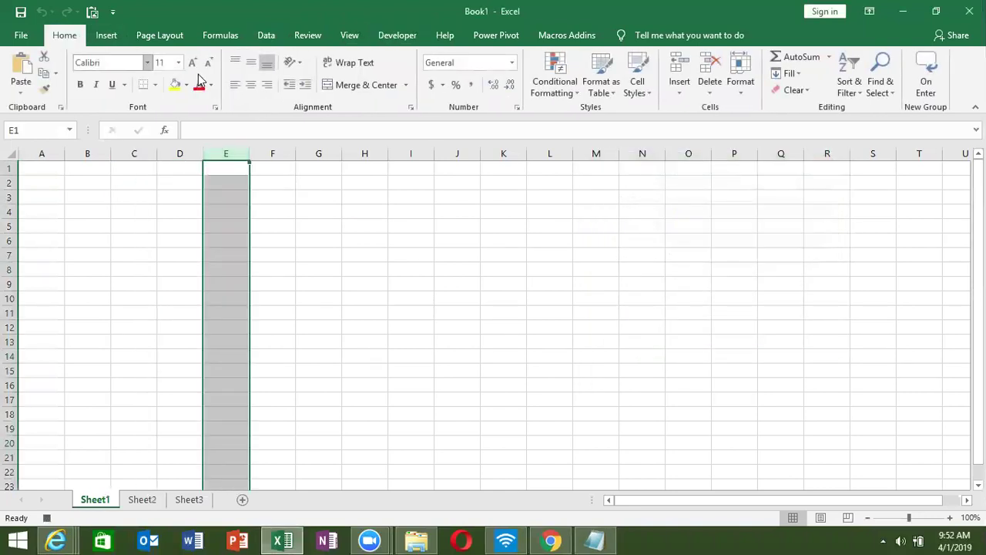
pyautogui.click(272, 182)
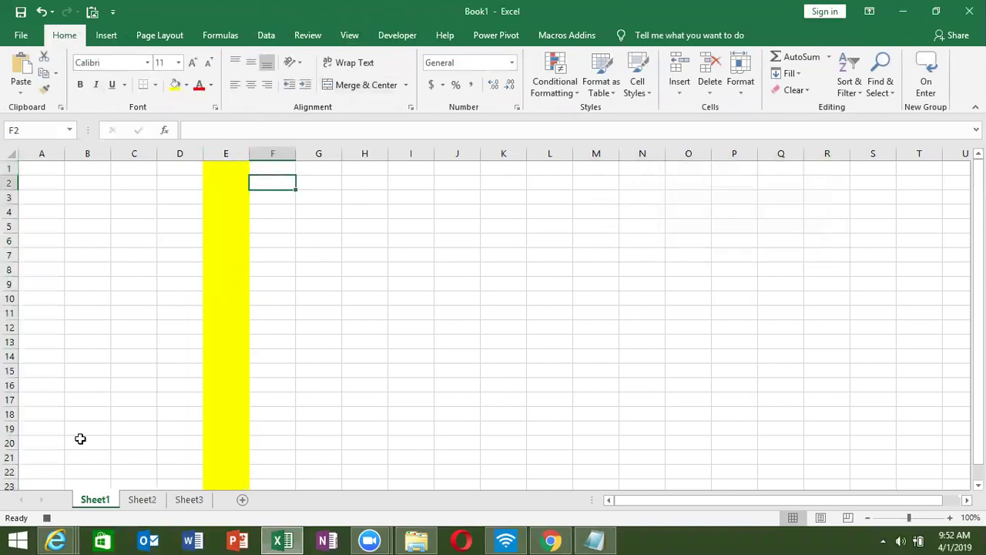
pyautogui.click(46, 521)
pyautogui.hotkey('ctrl', 'n')
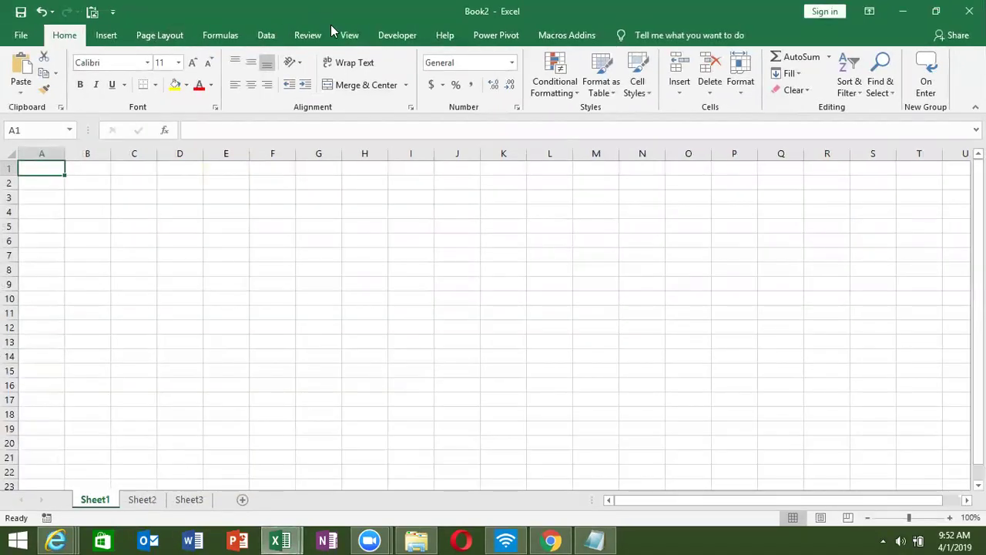
# - Run Book1!Macro1 on the new workbook so its column E turns yellow
pyautogui.click(396, 37)
pyautogui.click(46, 80)
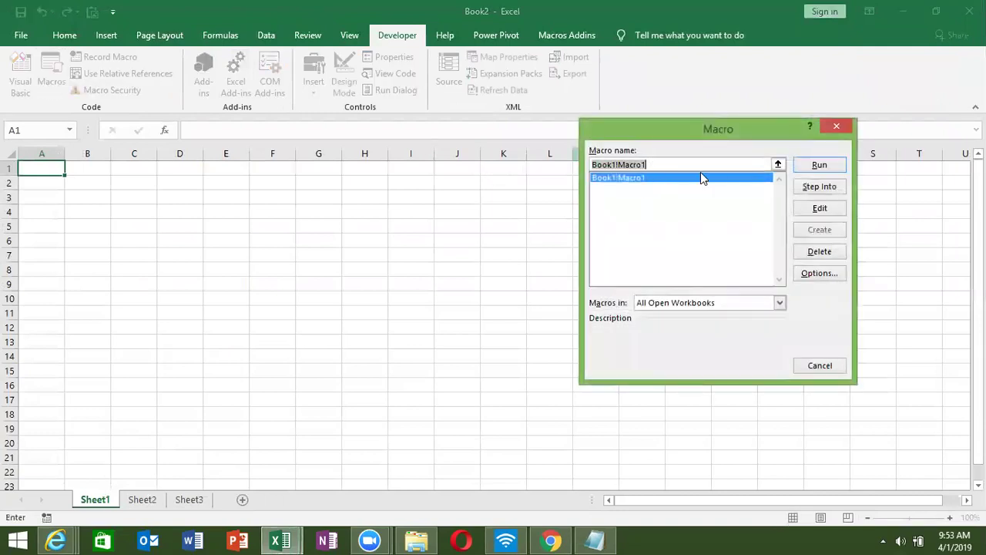
pyautogui.click(813, 165)
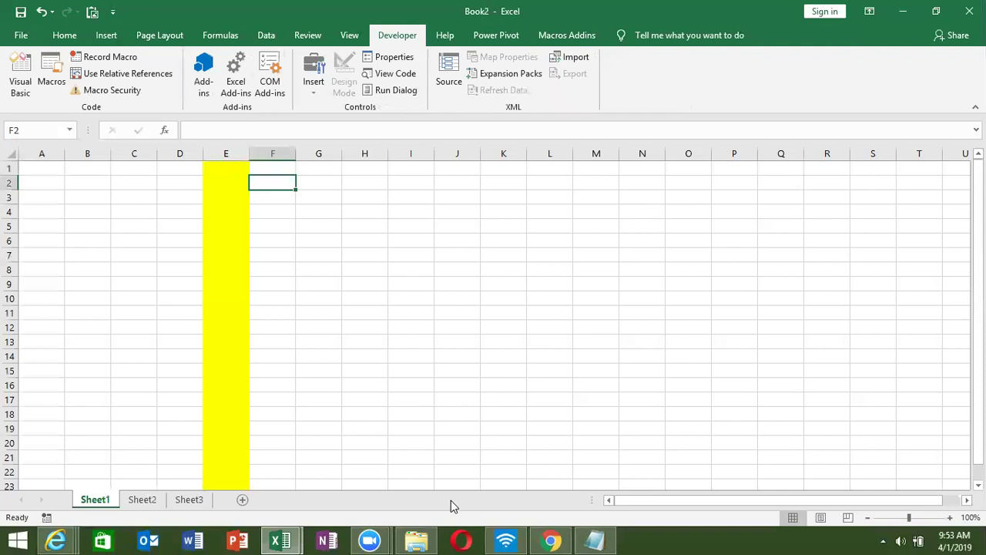
pyautogui.hotkey('alt', 'F11')
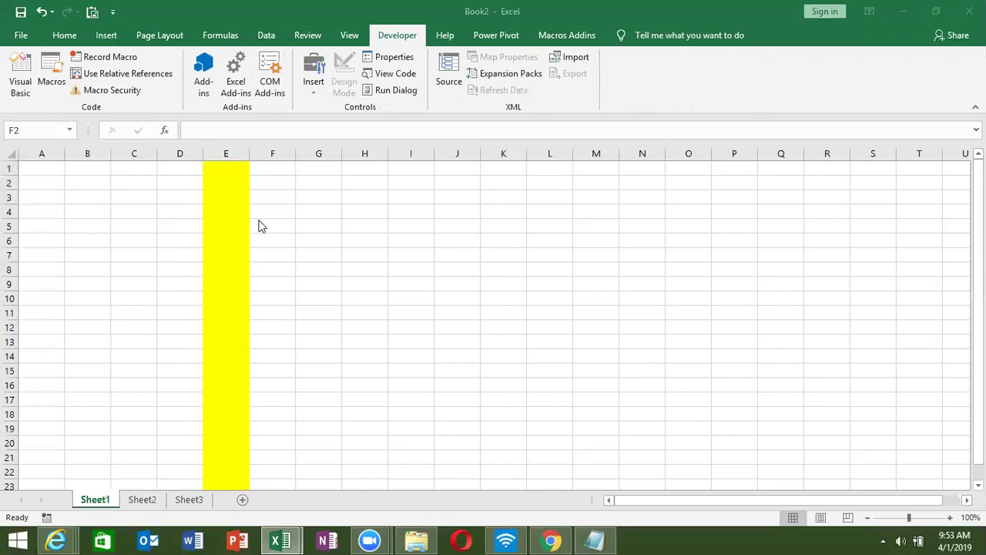
# - Switch to Book1 and close it without saving
pyautogui.click(281, 541)
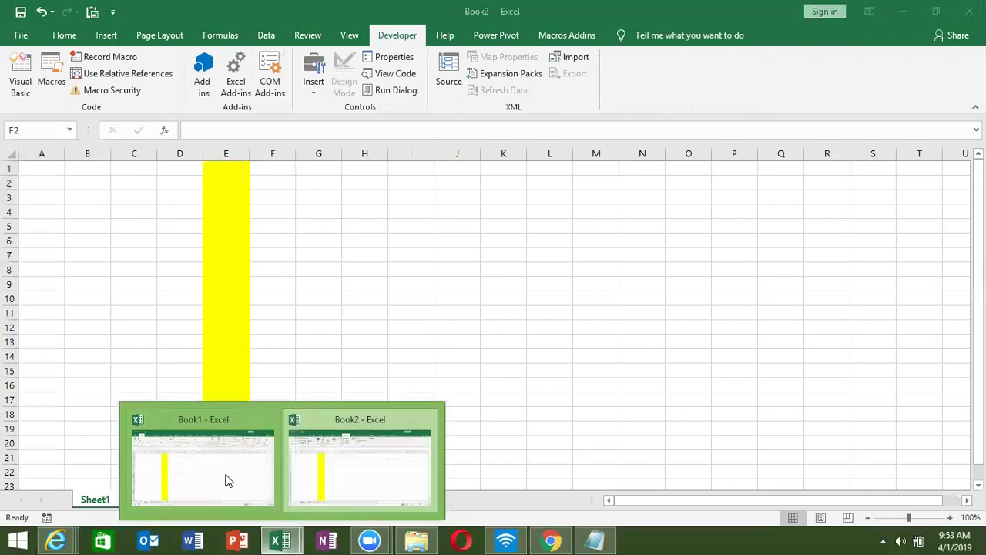
pyautogui.click(224, 476)
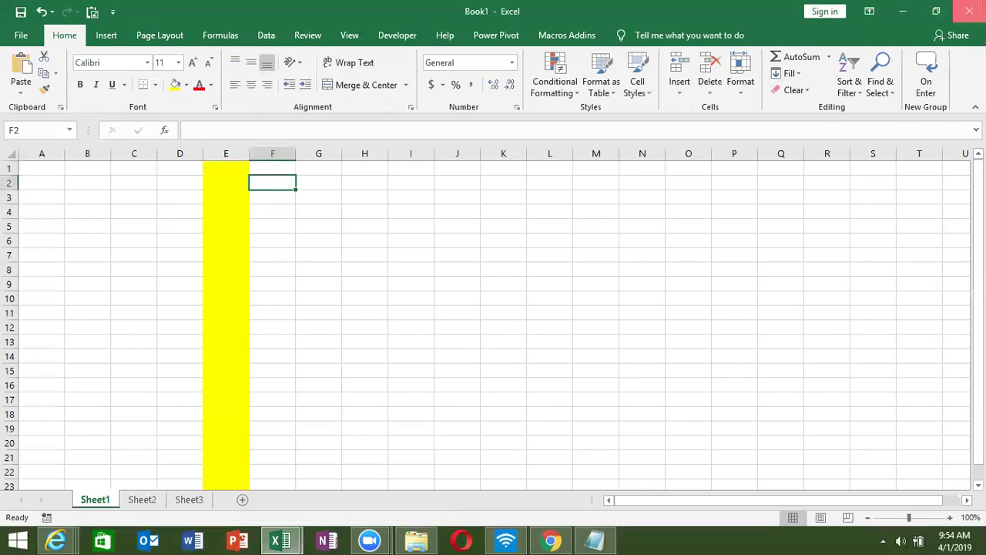
pyautogui.click(969, 10)
pyautogui.click(497, 285)
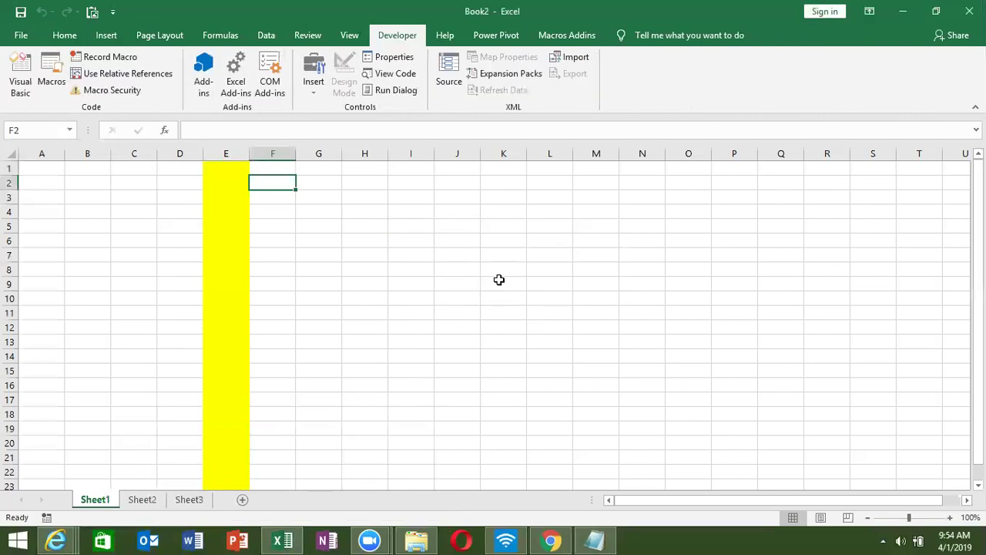
# - Check the Macros list in Book2, confirm it is empty, and close it
pyautogui.click(52, 83)
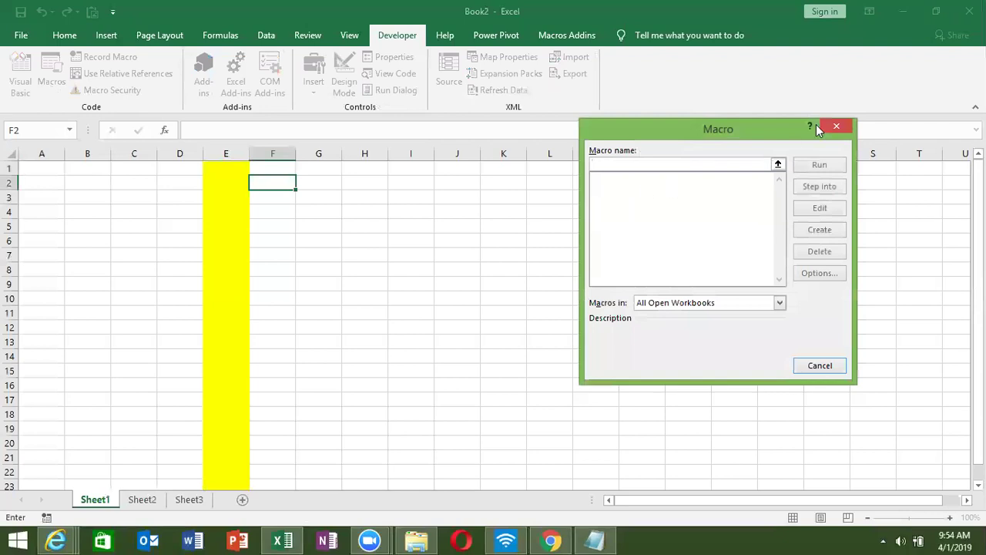
pyautogui.click(836, 128)
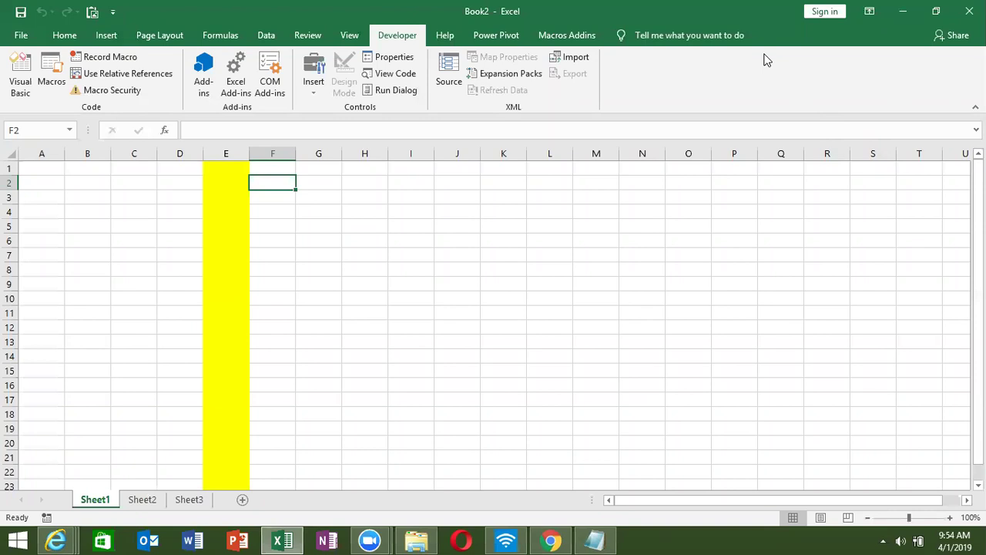
pyautogui.click(243, 34)
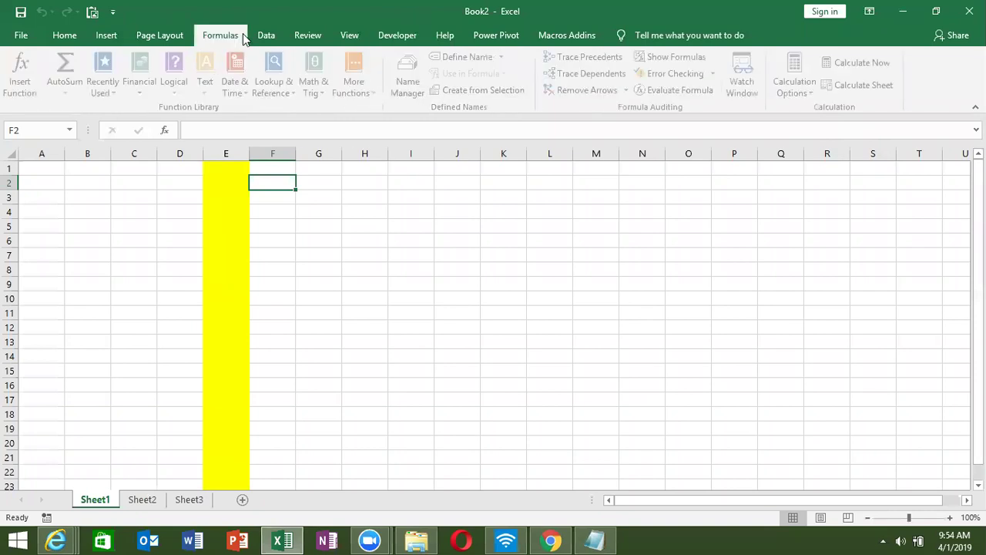
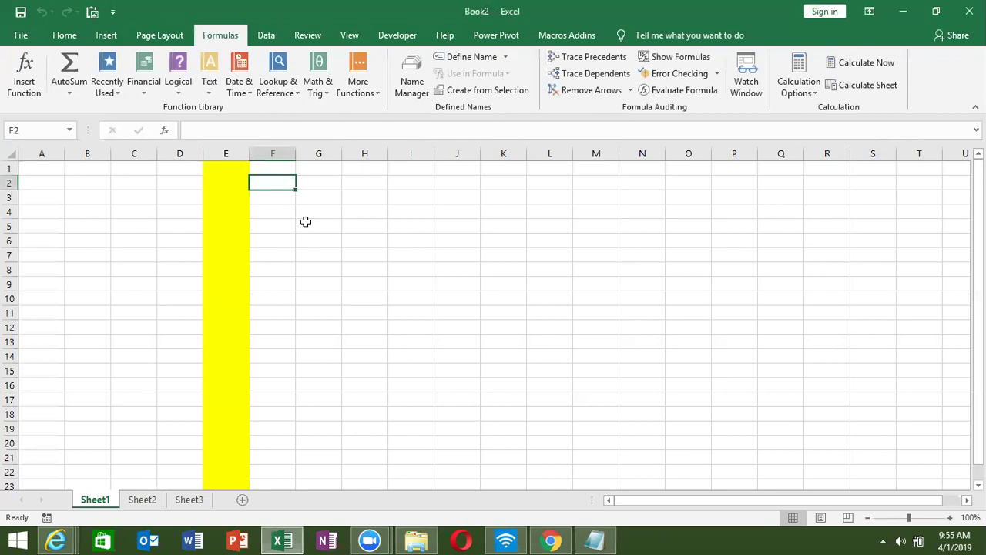
# - Reopen IPT_Excel_School from the Recent workbooks list under File > Open
pyautogui.click(30, 31)
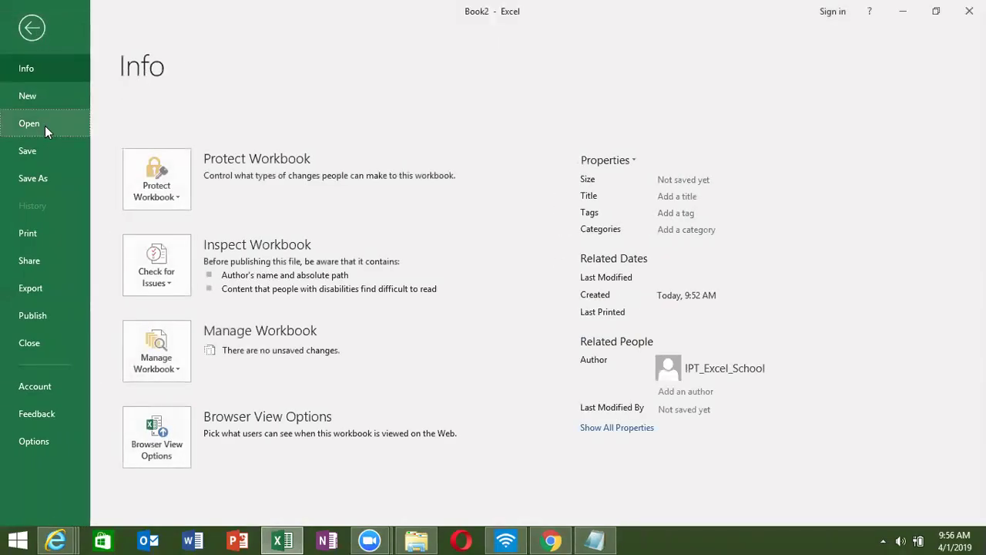
pyautogui.click(45, 125)
pyautogui.moveTo(920, 194); pyautogui.dragTo(922, 324)
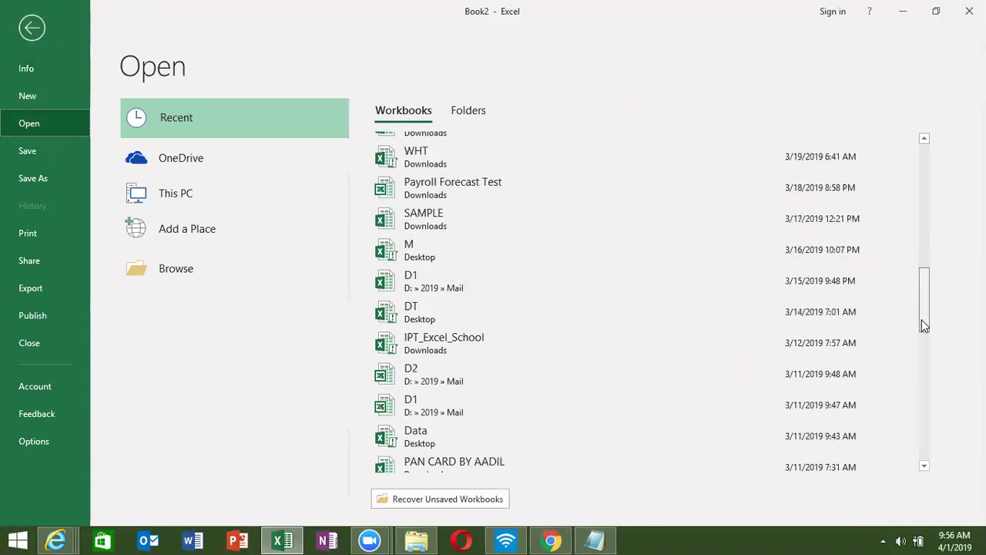
pyautogui.click(528, 282)
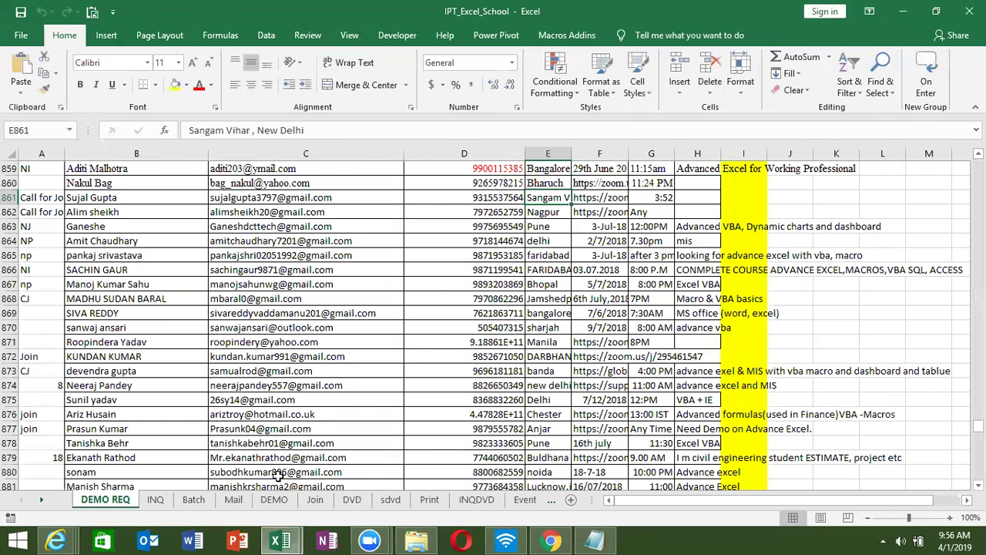
# - Check the Mail sheet's macro list, then close IPT_Excel_School with Don't Save
pyautogui.click(232, 504)
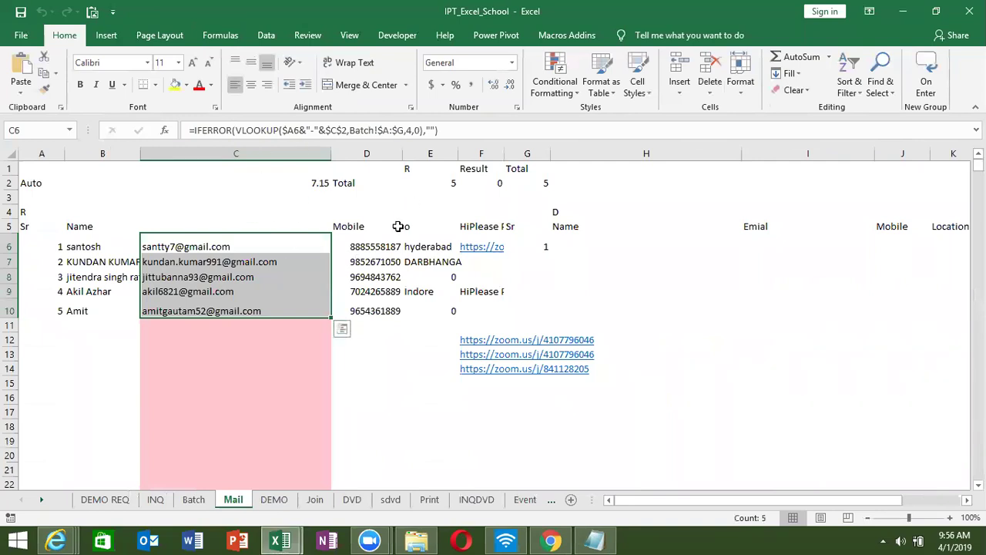
pyautogui.click(397, 35)
pyautogui.click(52, 82)
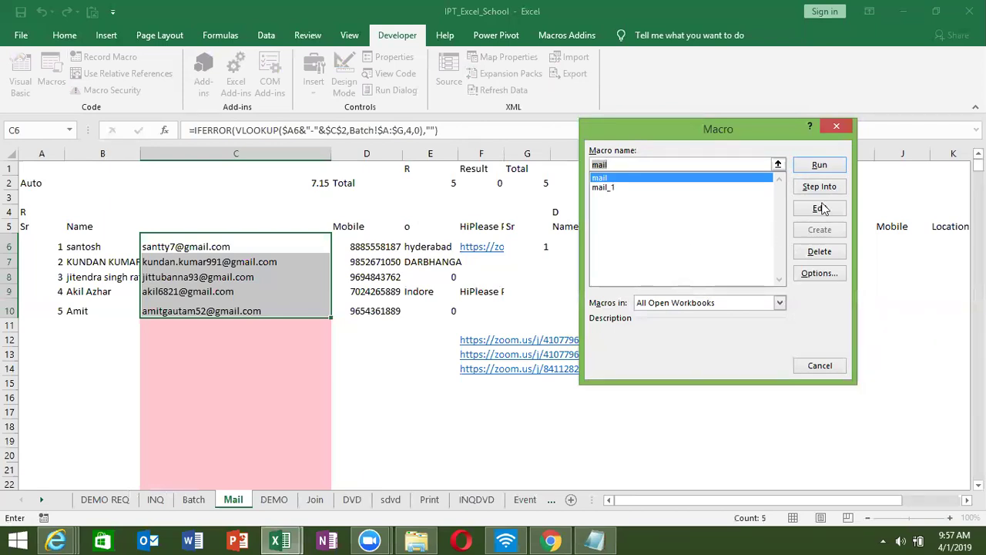
pyautogui.click(837, 127)
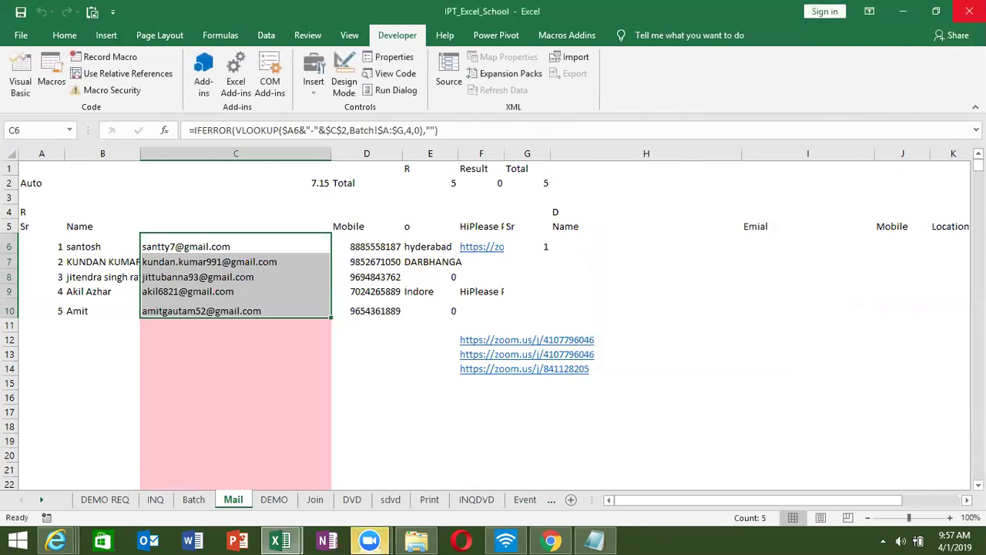
pyautogui.click(969, 11)
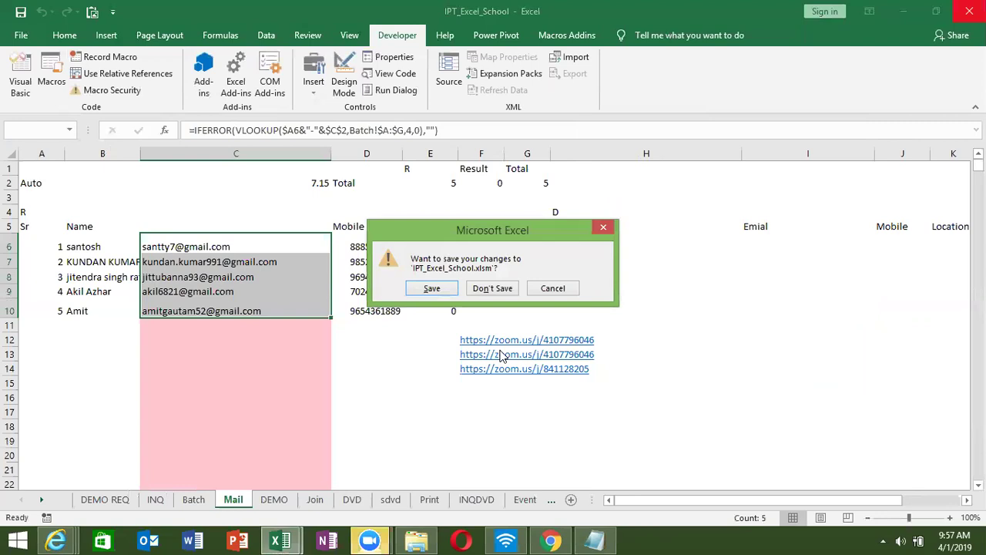
pyautogui.click(497, 287)
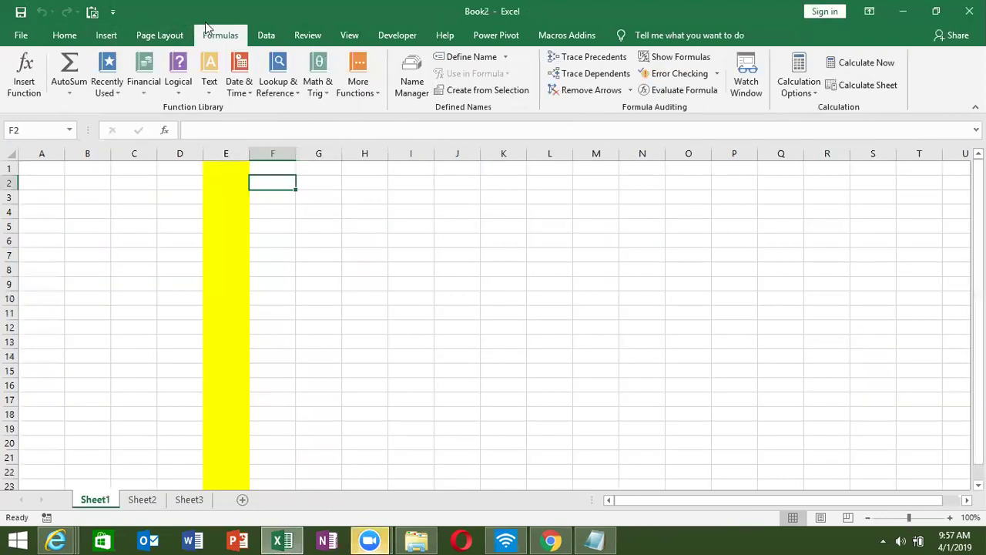
pyautogui.click(397, 36)
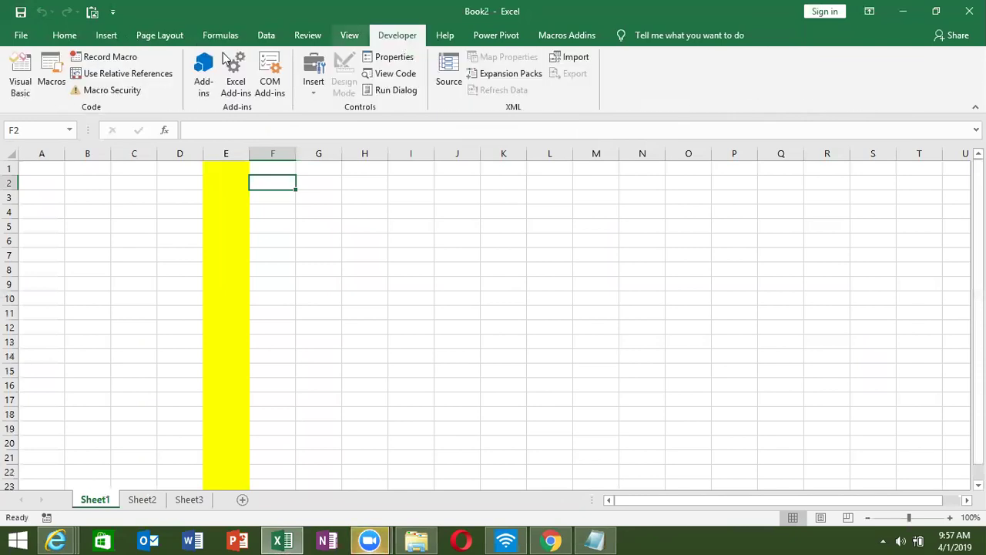
pyautogui.click(100, 57)
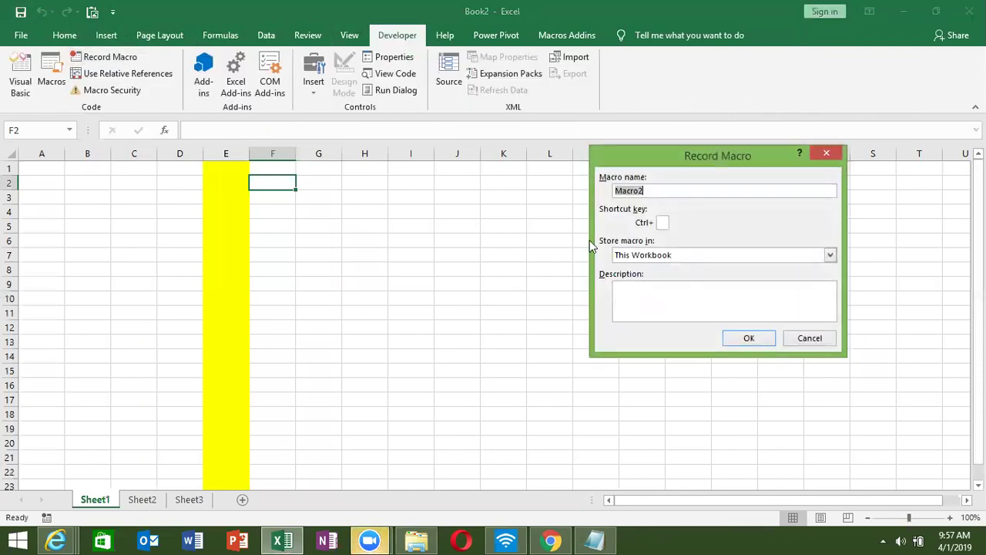
pyautogui.click(643, 256)
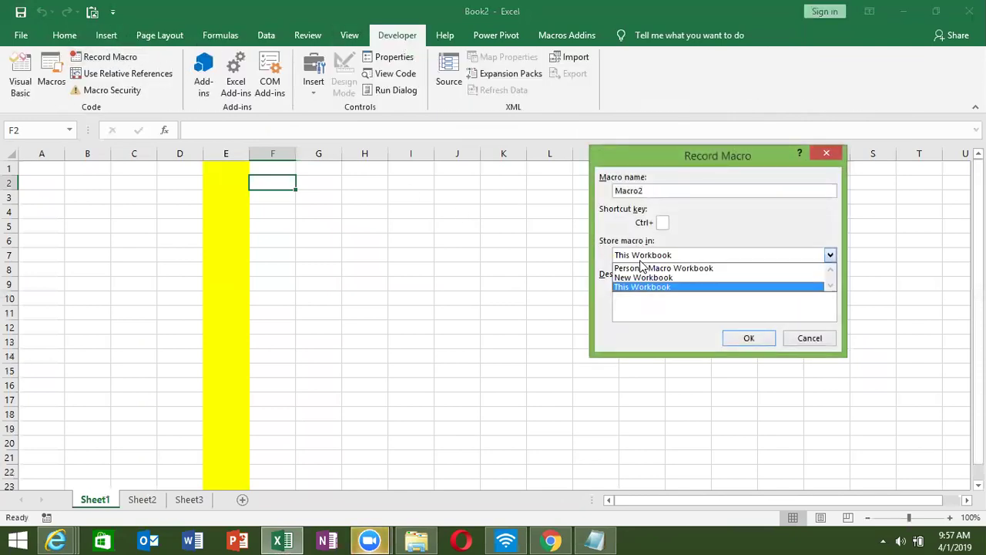
pyautogui.click(644, 268)
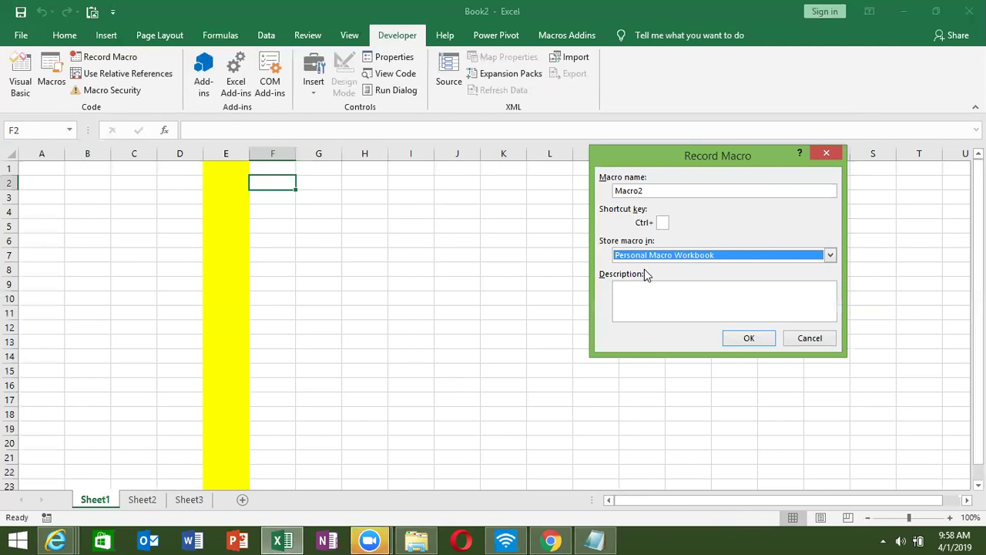
pyautogui.click(839, 156)
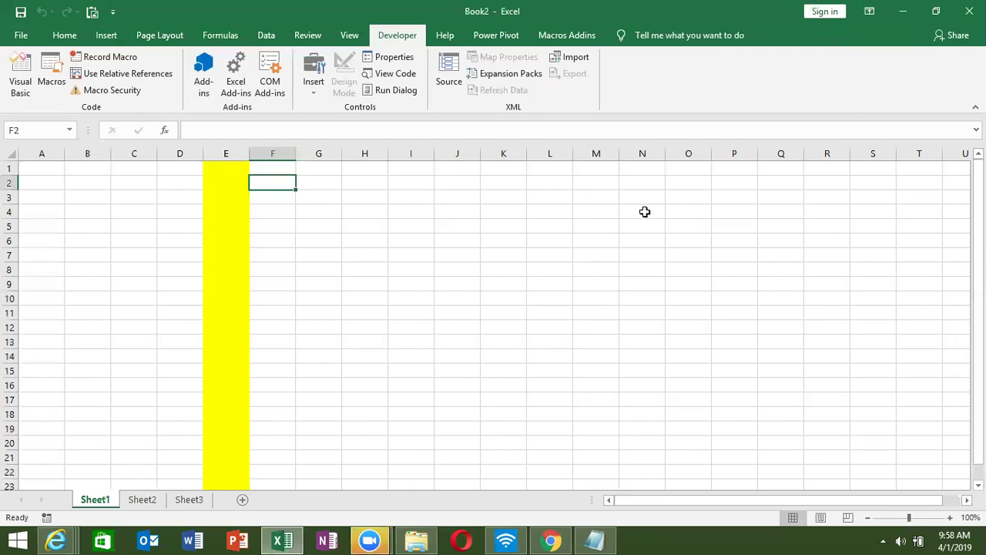
# - Insert blank Sheet4 into Book2 and confirm its Macros list is empty
pyautogui.click(541, 187)
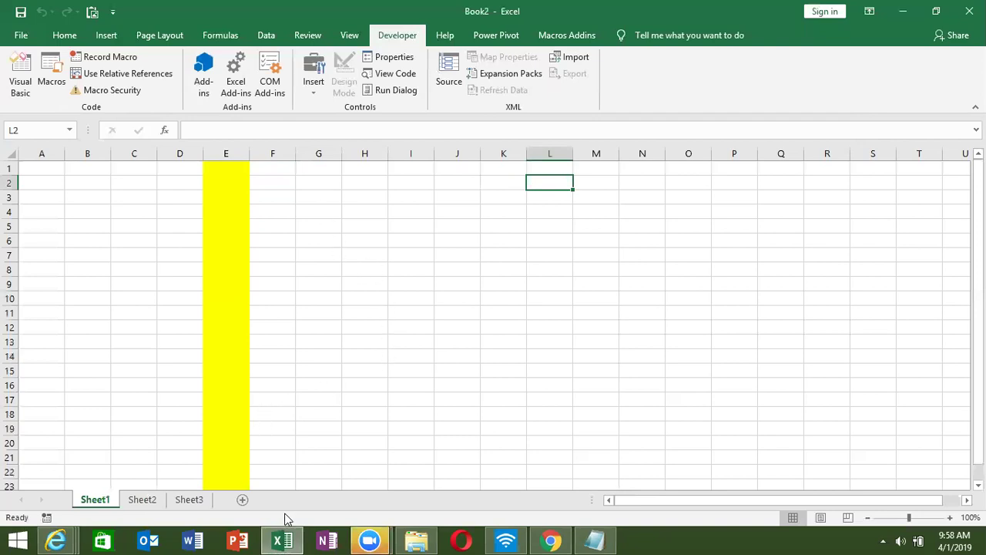
pyautogui.click(243, 505)
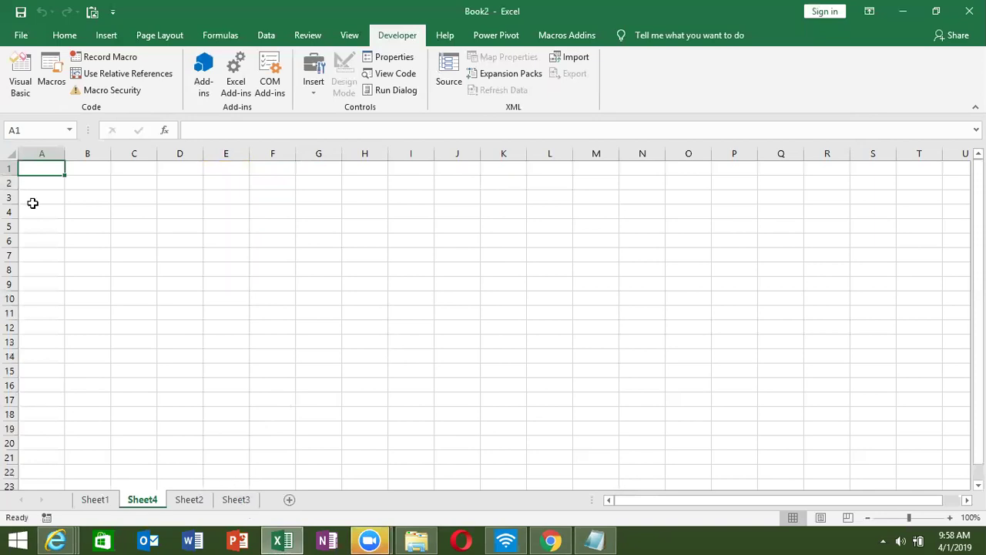
pyautogui.click(52, 83)
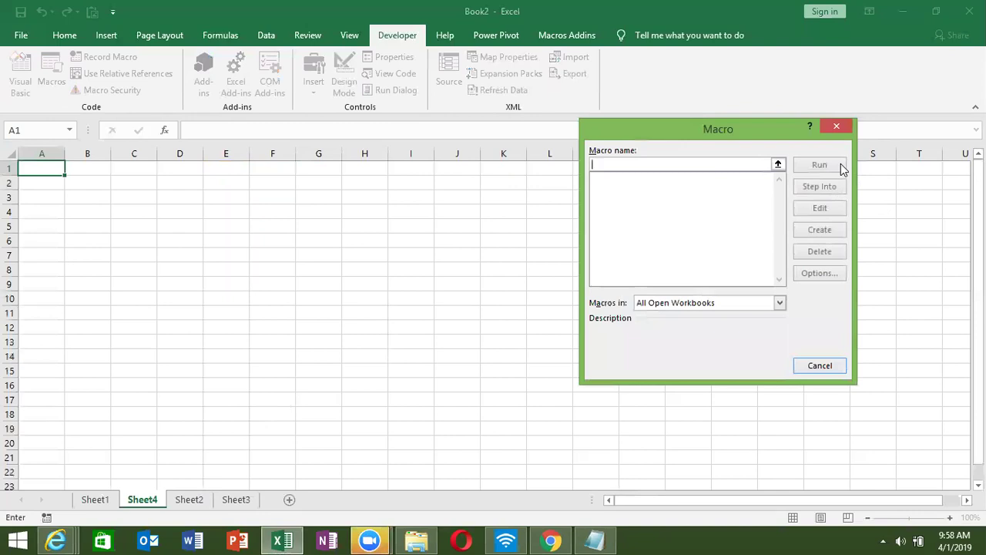
pyautogui.click(835, 124)
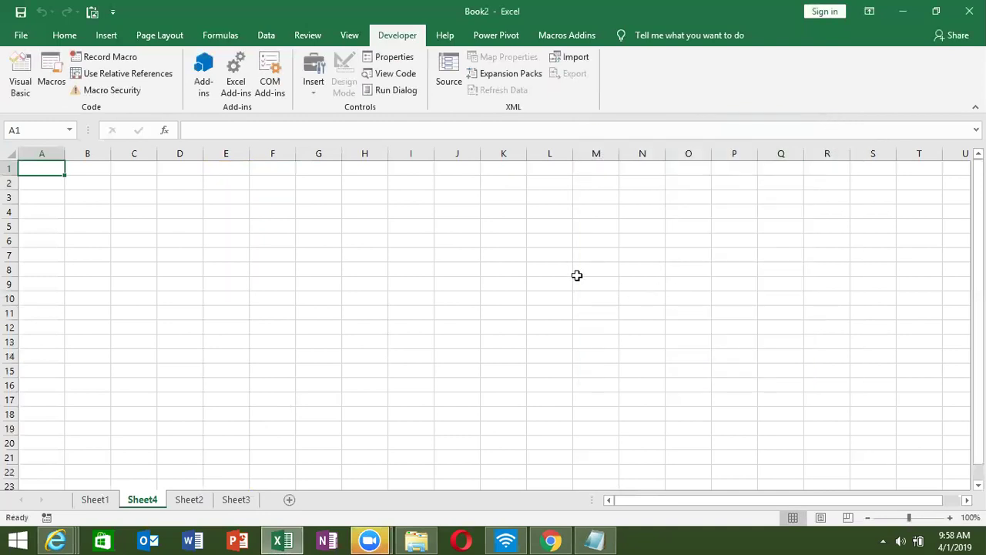
pyautogui.click(578, 276)
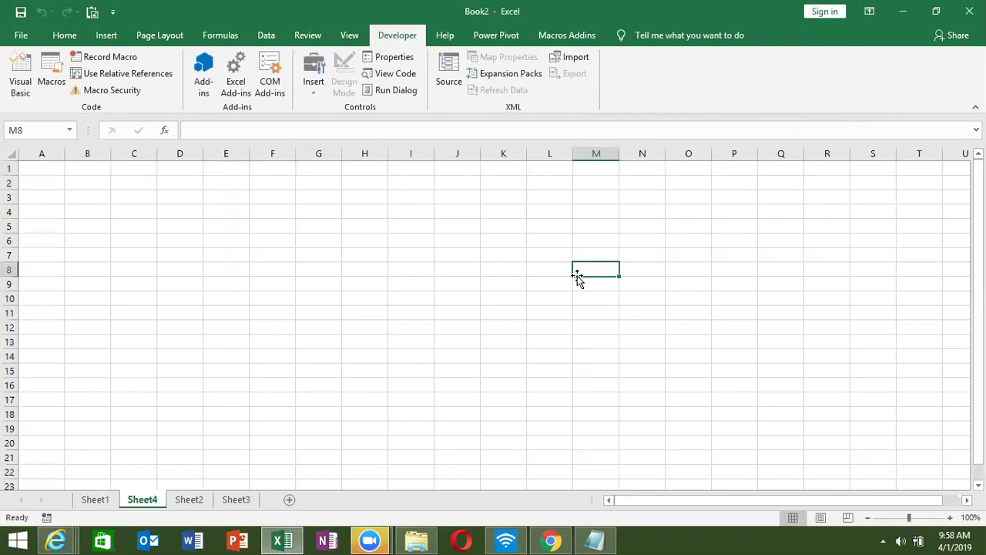
# - Open Sheet4's code module through View Code on its sheet tab
pyautogui.rightClick(452, 226)
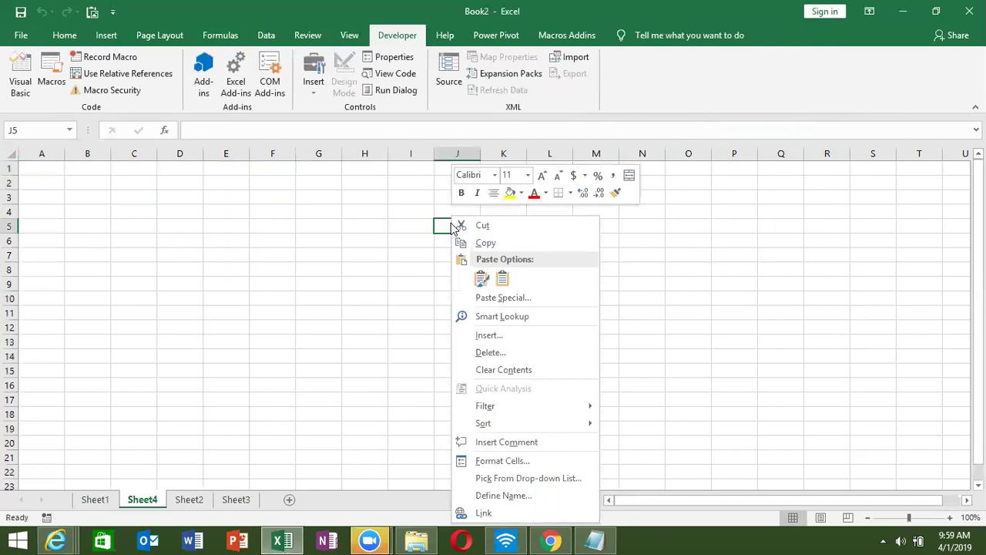
pyautogui.click(652, 232)
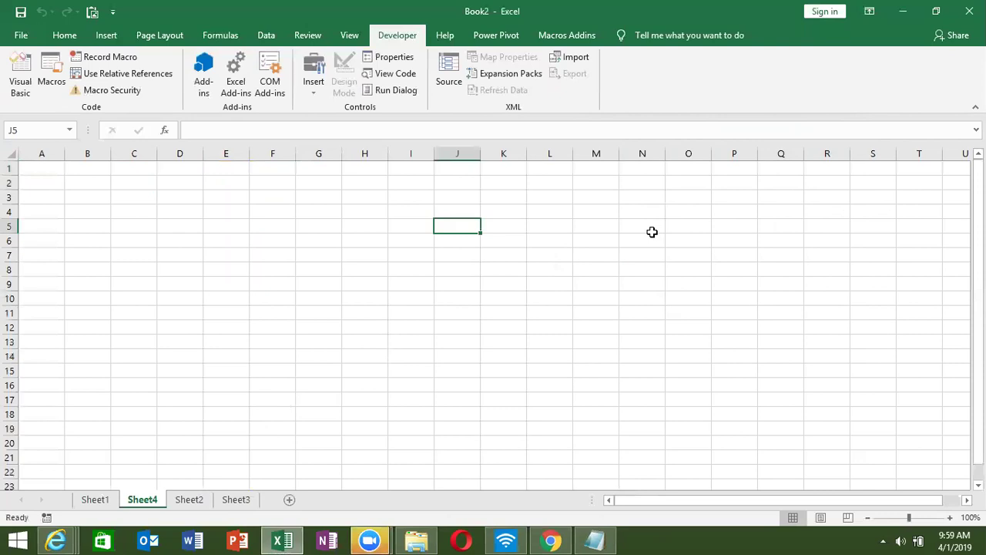
pyautogui.rightClick(146, 499)
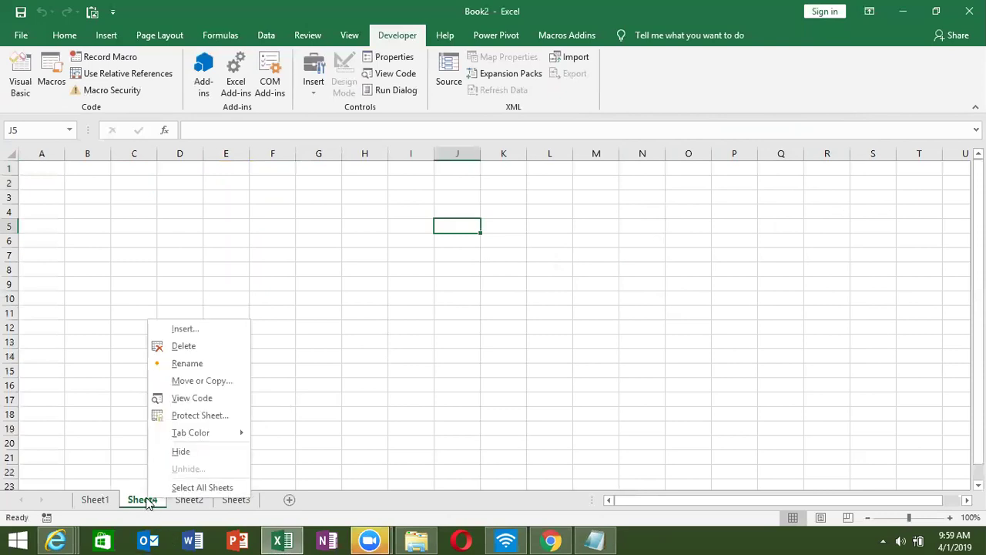
pyautogui.click(474, 347)
pyautogui.click(257, 242)
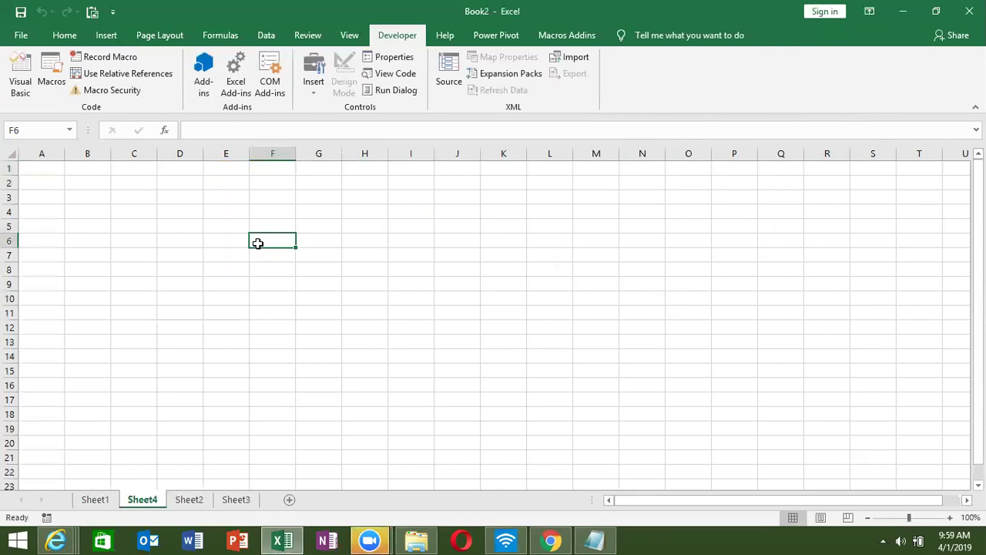
pyautogui.rightClick(151, 498)
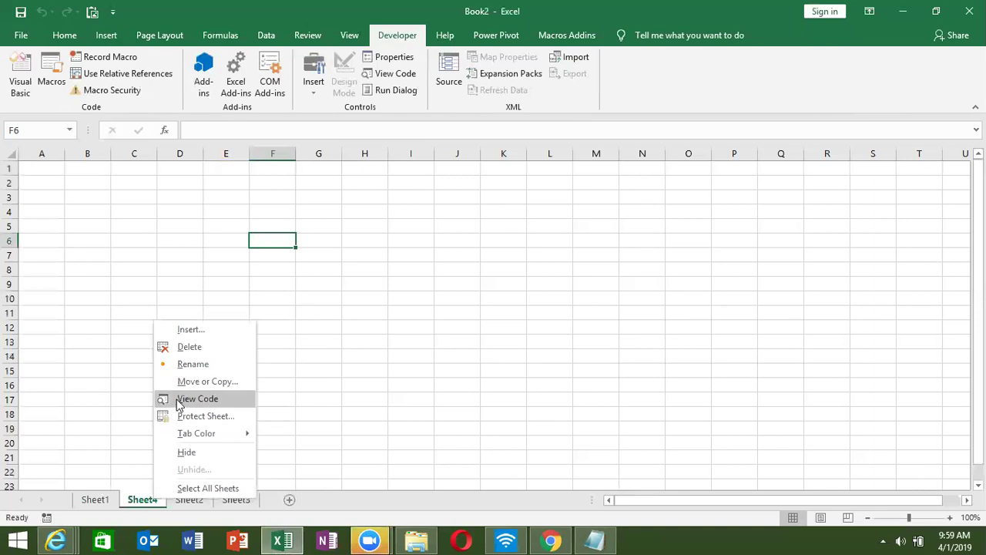
pyautogui.click(179, 399)
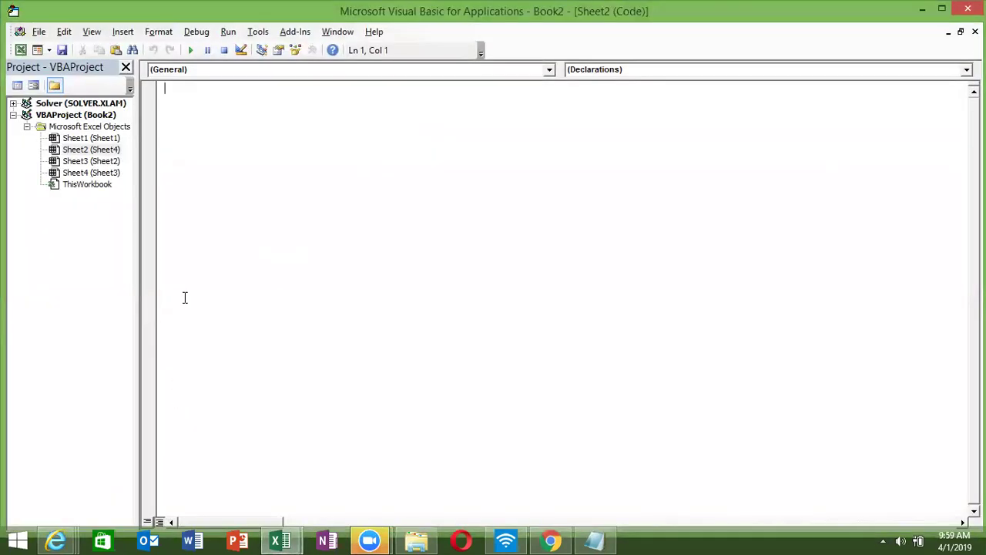
# - Add a Worksheet_SelectionChange handler and start the line ActiveCell.Interior
pyautogui.click(171, 69)
pyautogui.click(175, 91)
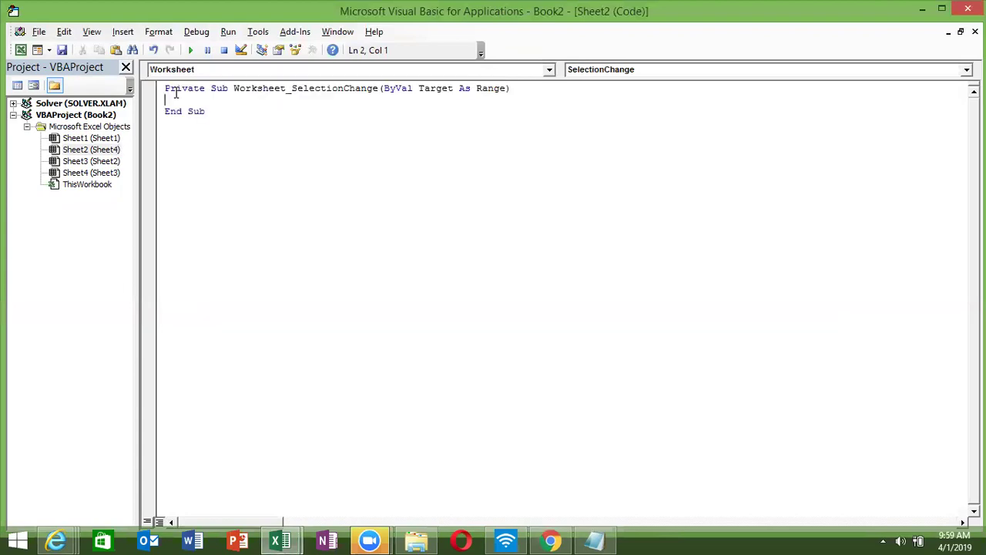
pyautogui.write('activecell.in')
pyautogui.press('Down')
pyautogui.press('Down')
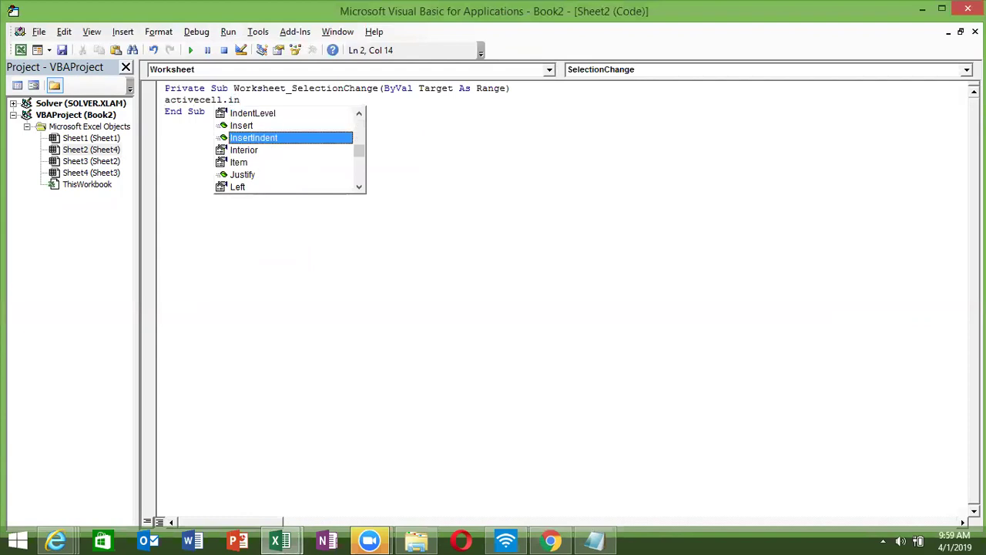
pyautogui.press('Down')
pyautogui.press('Tab')
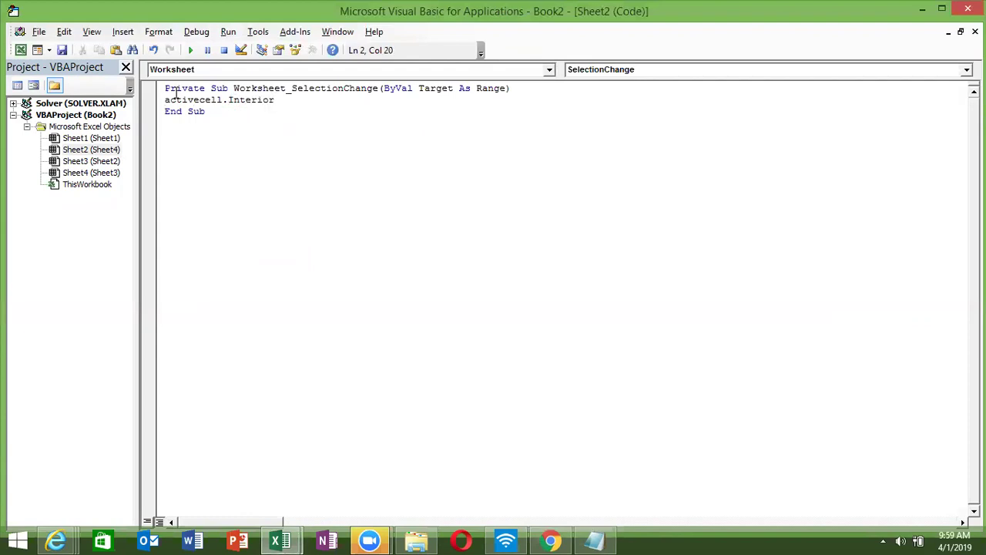
# - Complete the line as ActiveCell.Interior.Color = vbRed and return to Excel with Alt+F11
pyautogui.write('.ol')
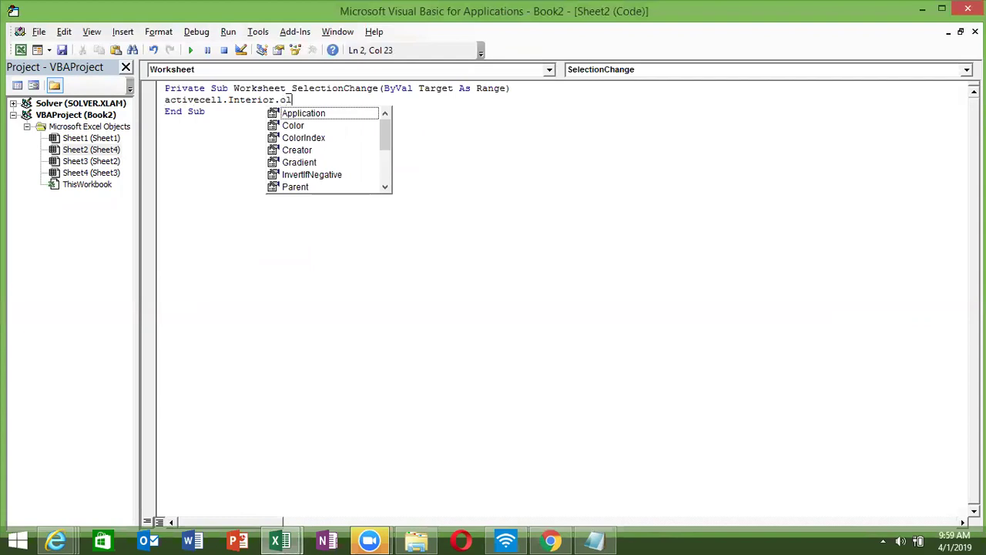
pyautogui.press('BackSpace')
pyautogui.press('BackSpace')
pyautogui.write('c')
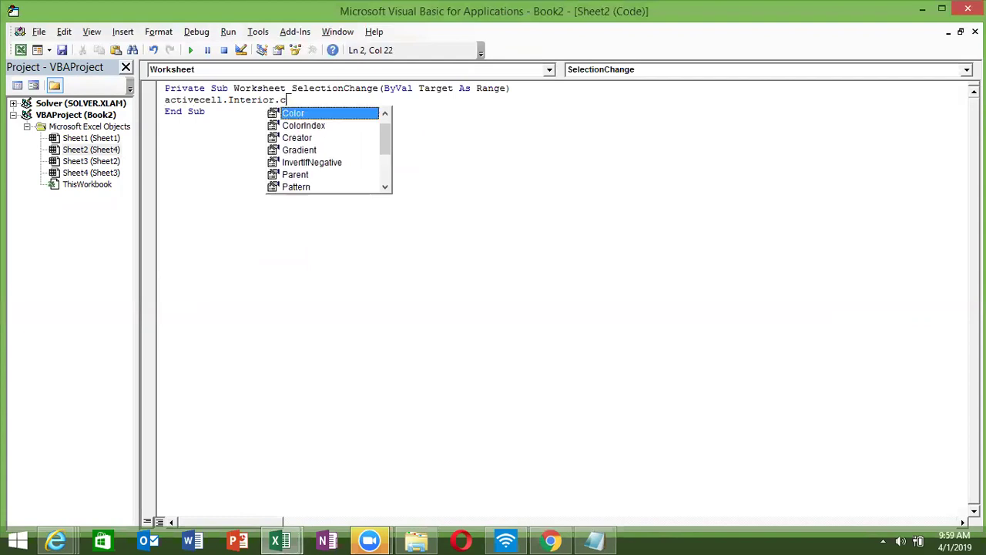
pyautogui.press('Tab')
pyautogui.write('=vbred')
pyautogui.click(180, 121)
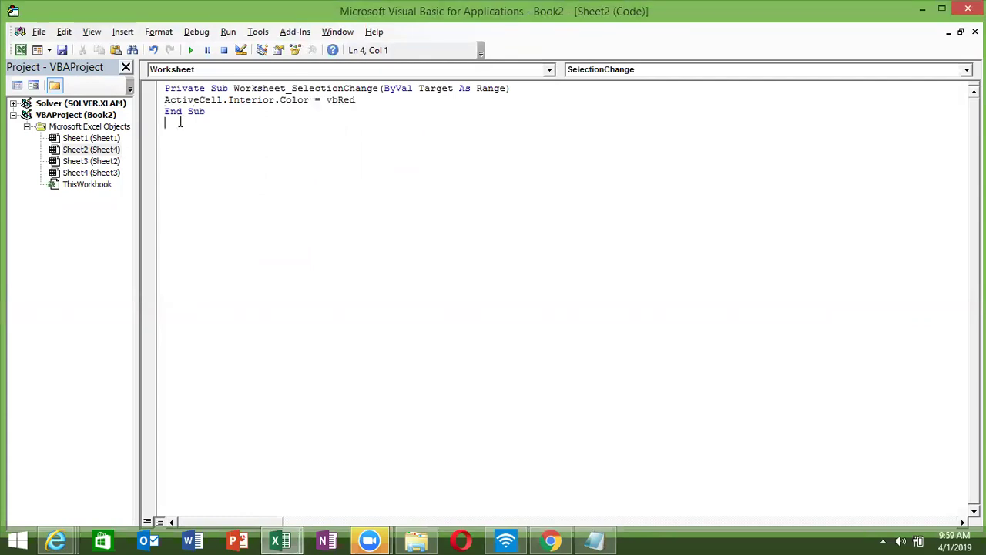
pyautogui.hotkey('alt', 'F11')
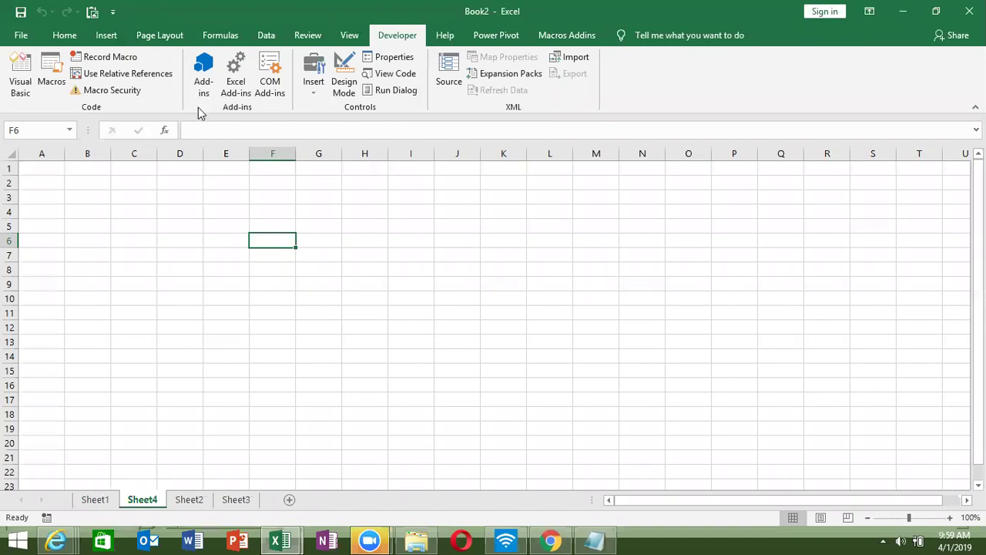
# - Select C7, F8, F5, G7, I9, I12, L6, L9, O6, P7 and O8 to turn each red
pyautogui.click(143, 255)
pyautogui.click(252, 272)
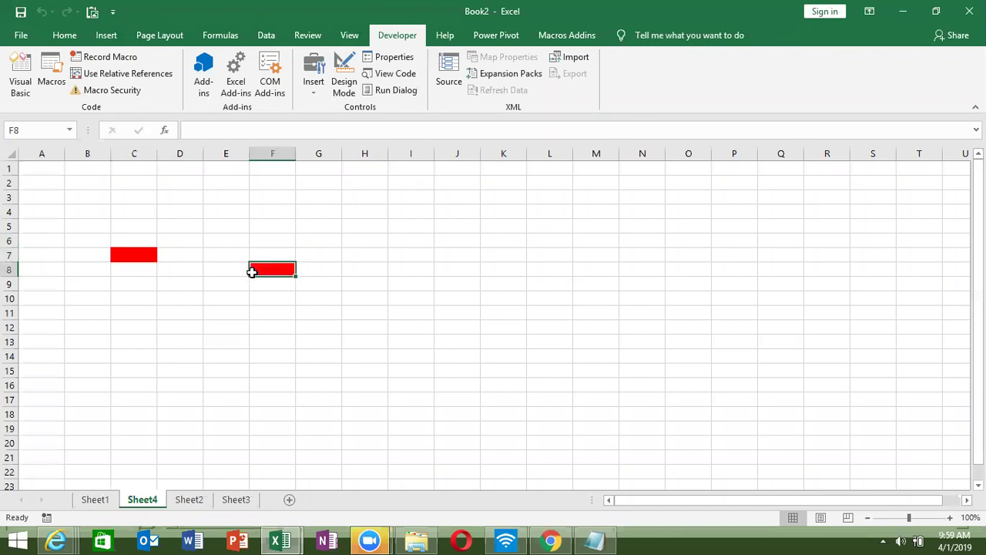
pyautogui.click(268, 226)
pyautogui.click(337, 249)
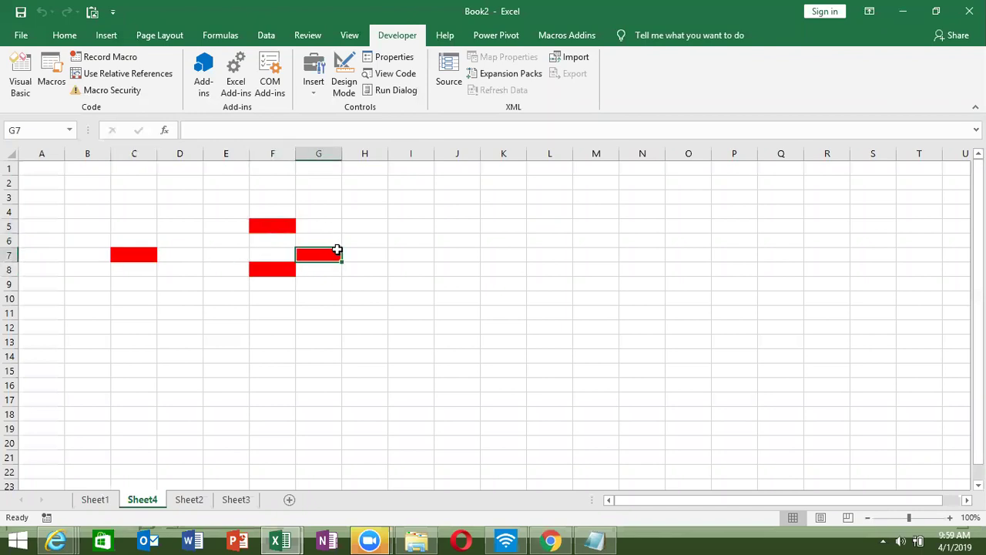
pyautogui.click(405, 283)
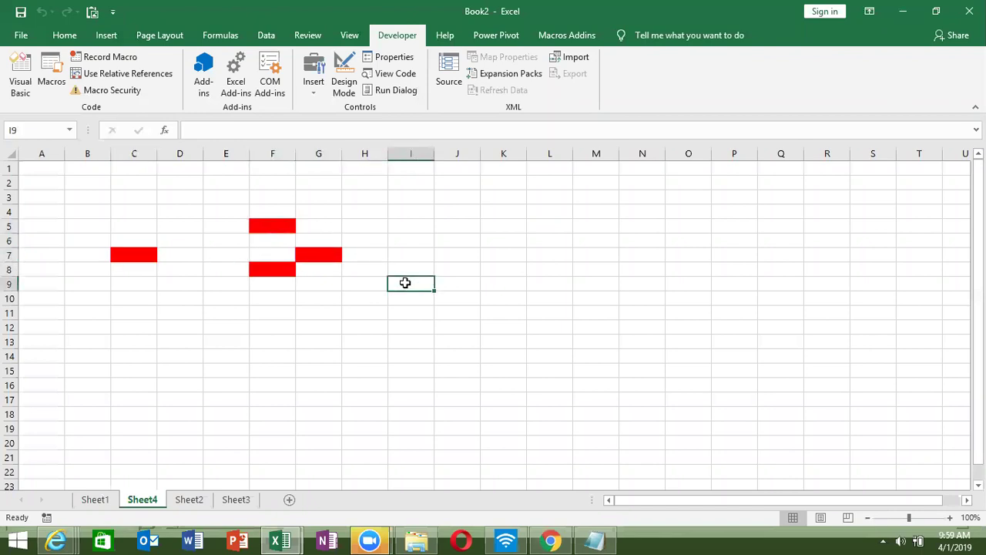
pyautogui.click(403, 326)
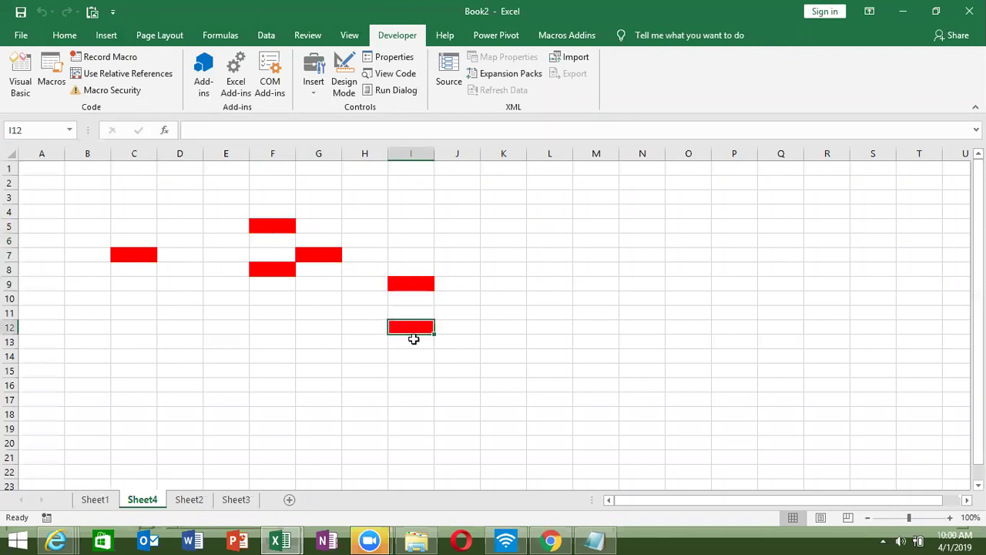
pyautogui.click(540, 240)
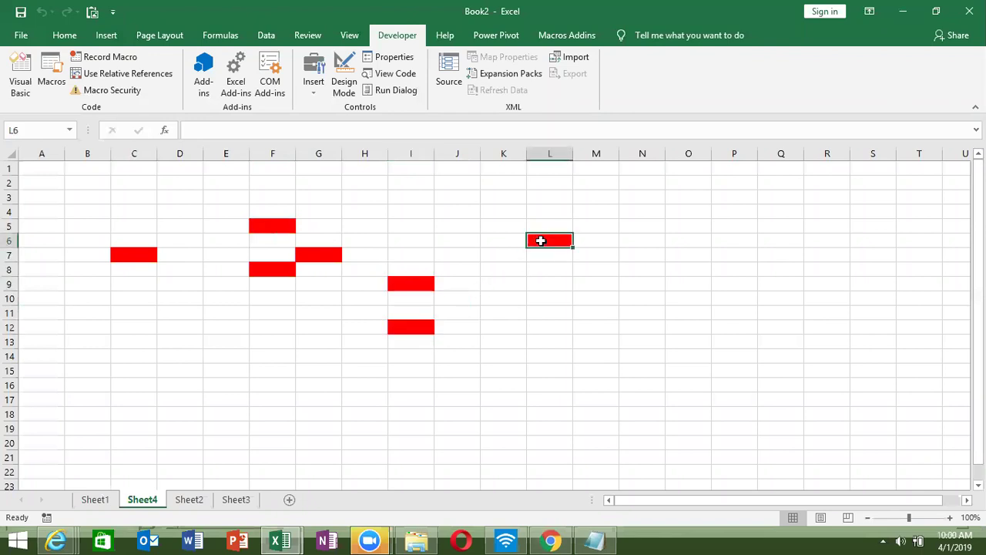
pyautogui.click(541, 282)
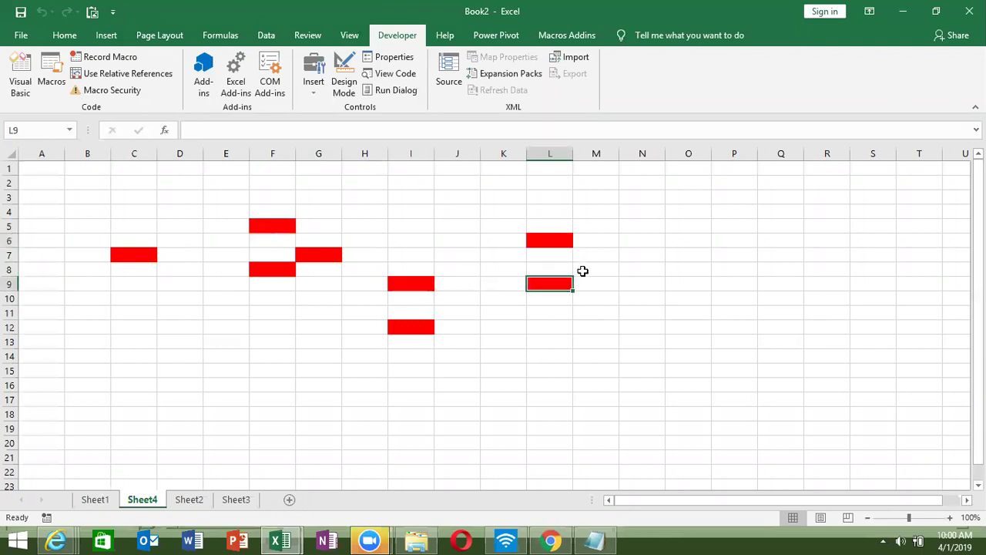
pyautogui.click(683, 239)
pyautogui.click(718, 255)
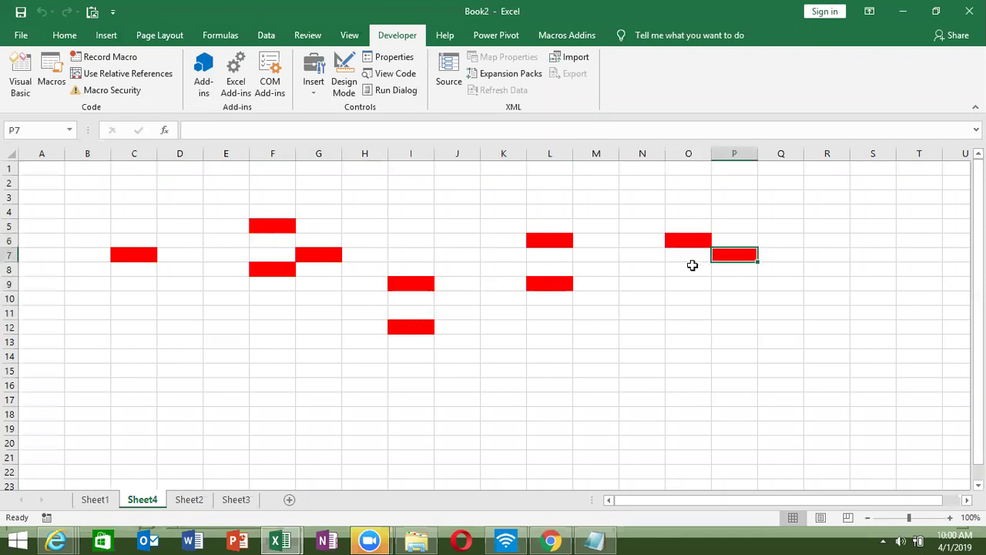
pyautogui.click(691, 265)
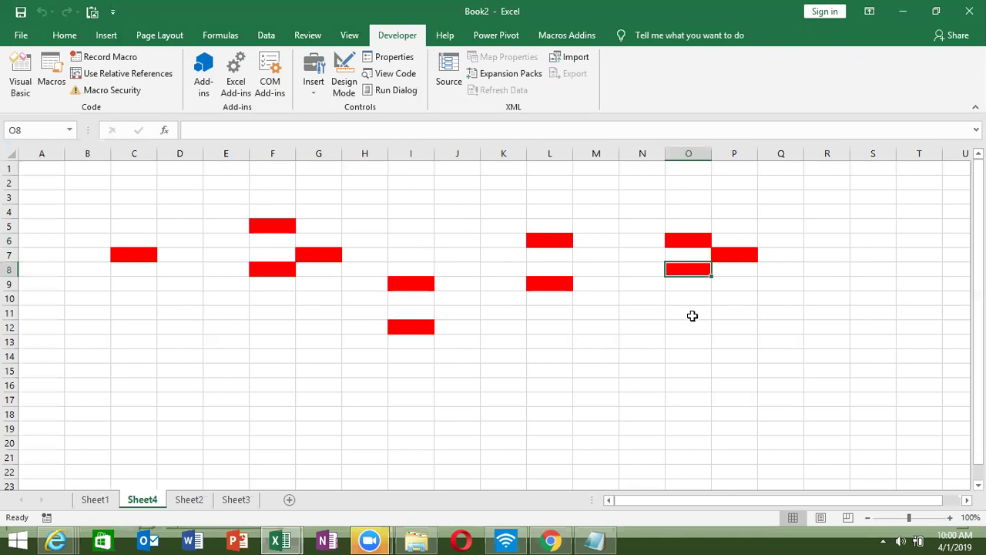
pyautogui.moveTo(280, 541)
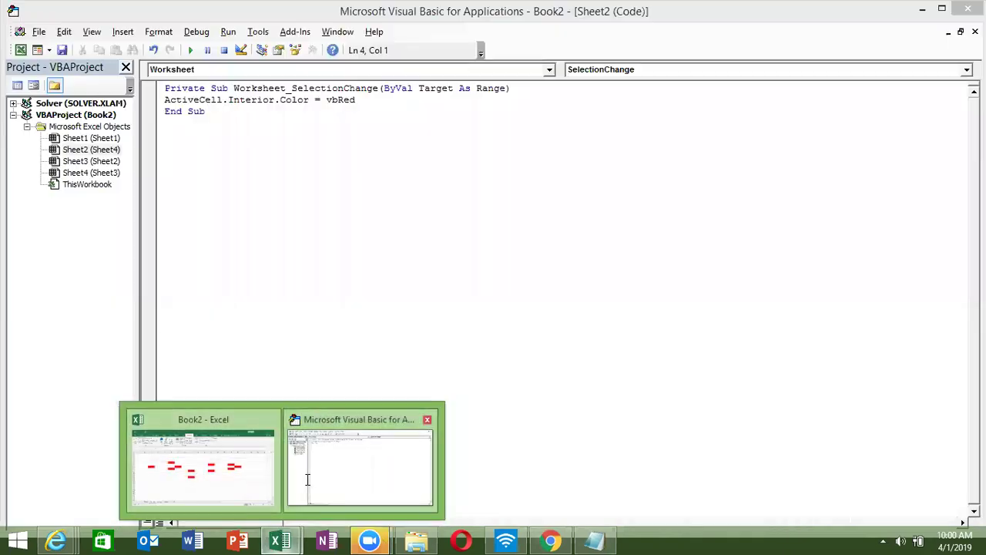
# - Check the Sheet1 and Sheet2 code modules and insert a new empty Module1
pyautogui.click(308, 484)
pyautogui.doubleClick(114, 138)
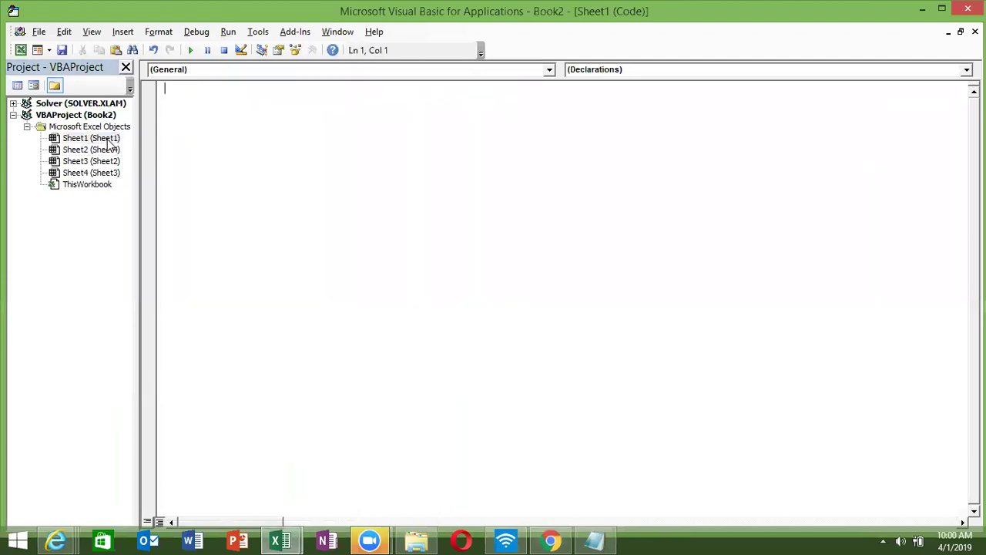
pyautogui.doubleClick(110, 150)
pyautogui.click(128, 35)
pyautogui.click(137, 85)
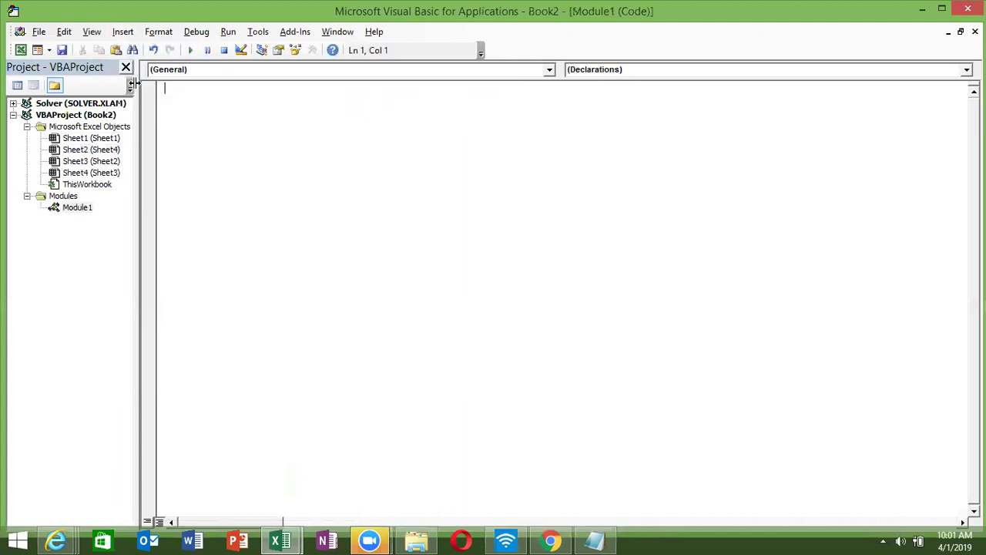
# - Review the Sheet2 and Sheet3 code, then switch to the Demo_Rq sheet in Chrome
pyautogui.doubleClick(91, 161)
pyautogui.doubleClick(112, 164)
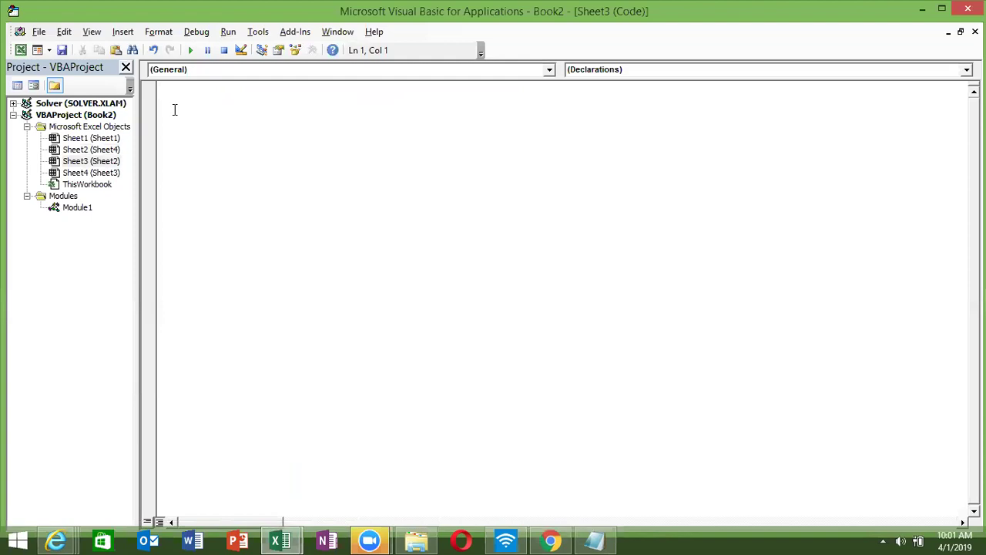
pyautogui.press('super+d')
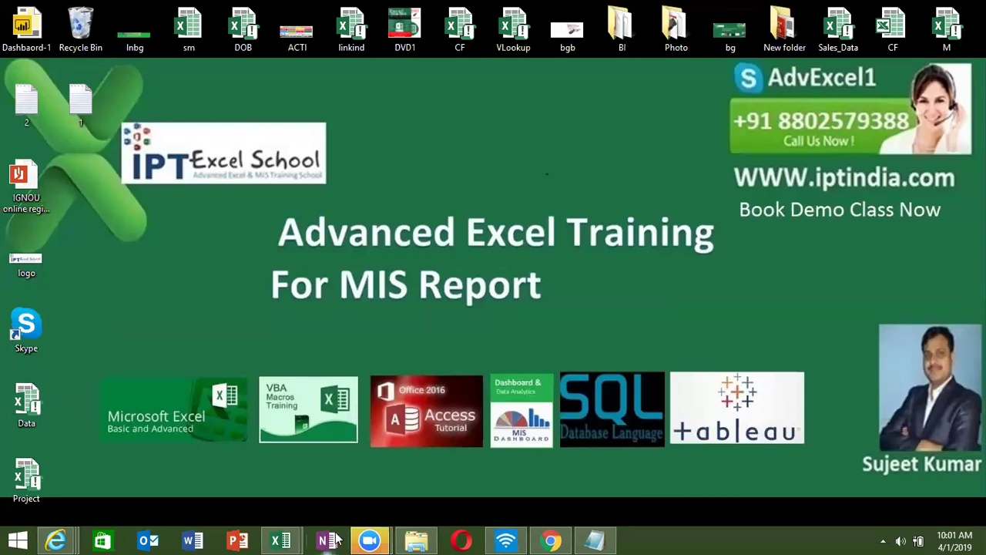
pyautogui.click(550, 540)
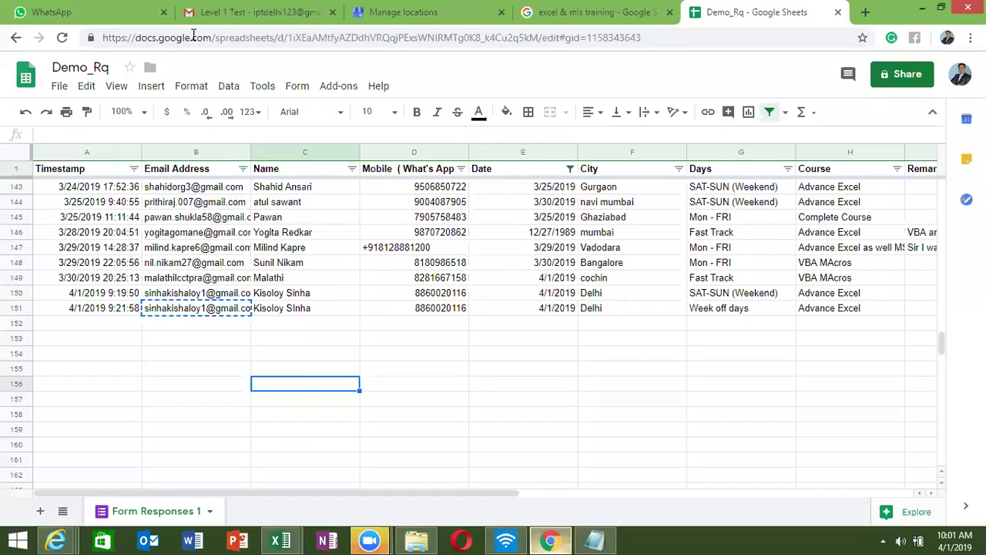
# - Load excel-vba.com in the Gmail tab, scroll its VBA tutorial, then show the desktop
pyautogui.click(204, 12)
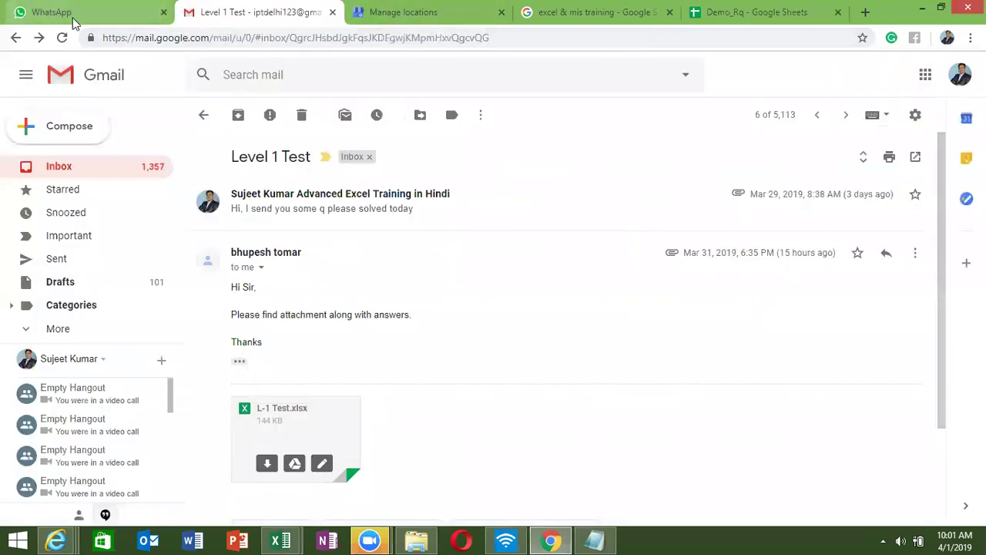
pyautogui.click(168, 37)
pyautogui.write('e')
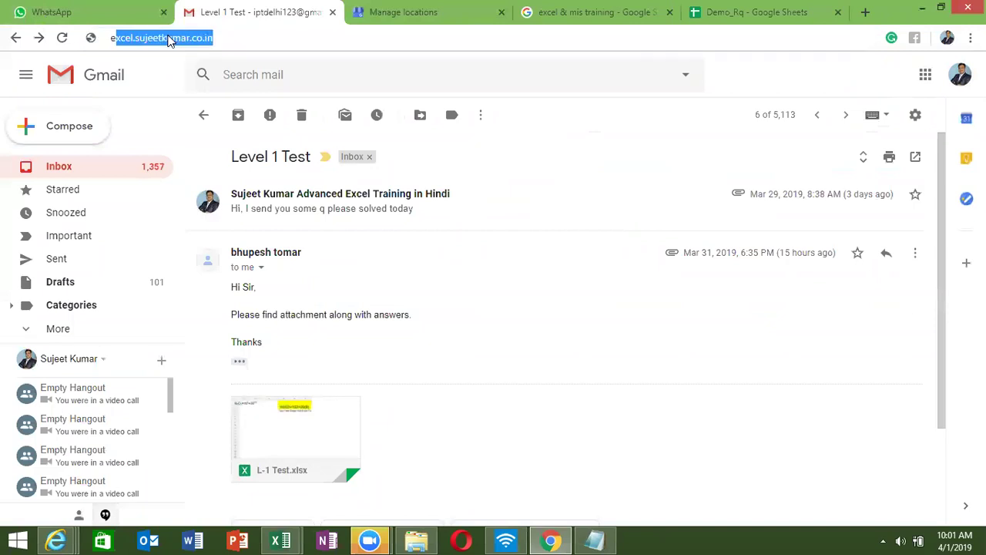
pyautogui.write('xc')
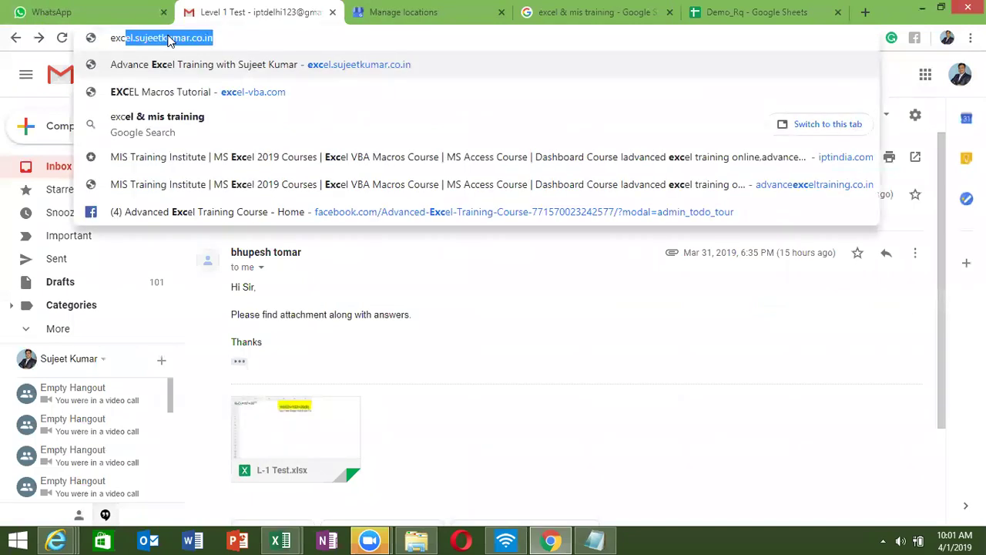
pyautogui.write('e')
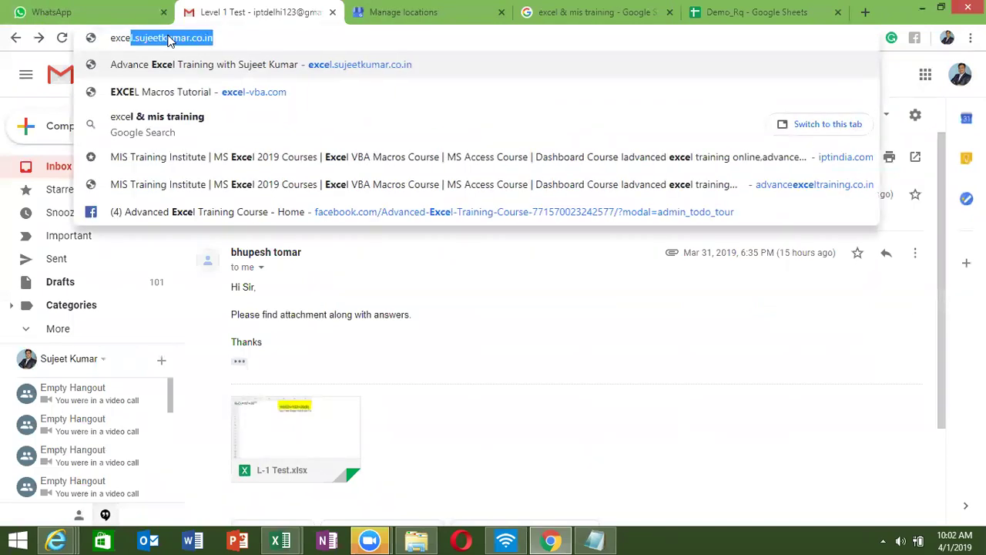
pyautogui.write('l-')
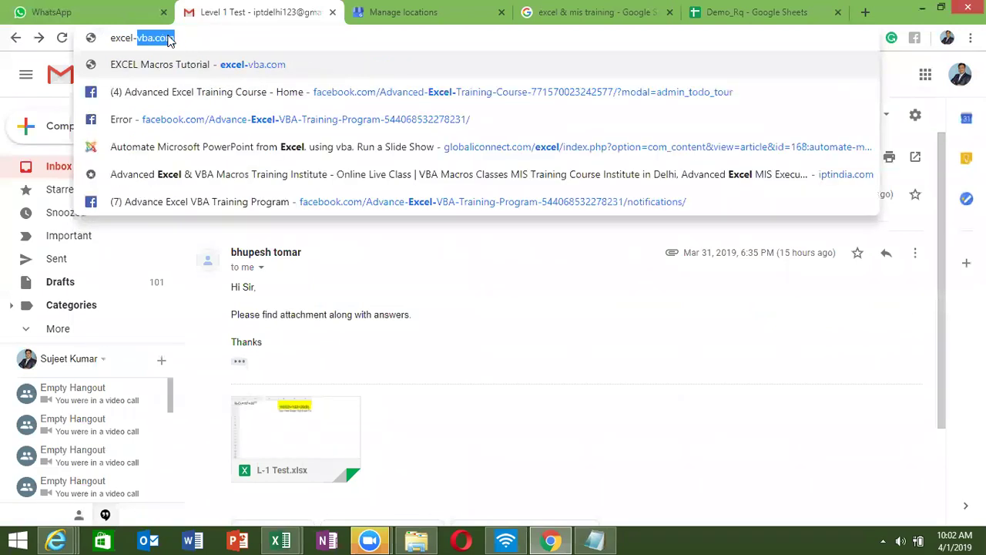
pyautogui.press('Return')
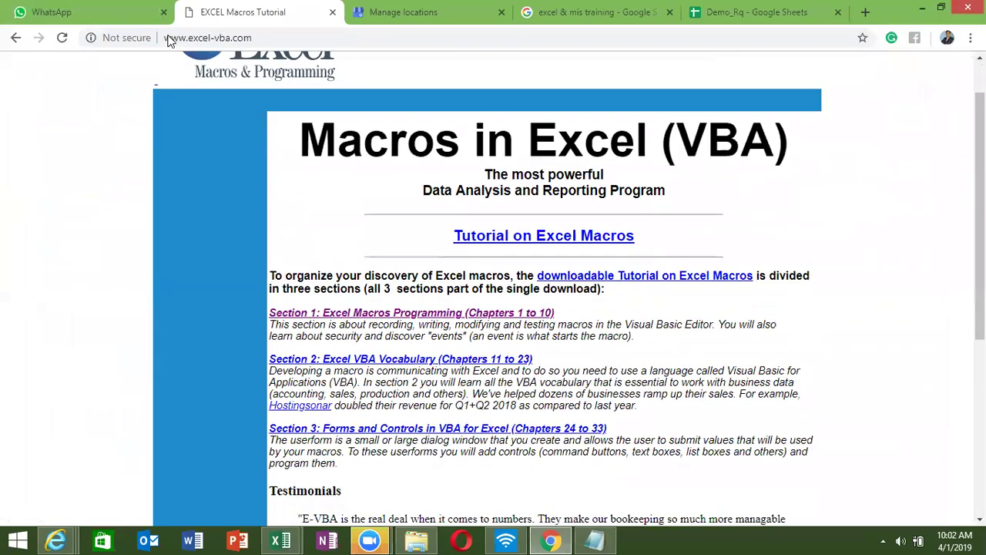
pyautogui.scroll(-2, 333, 145)
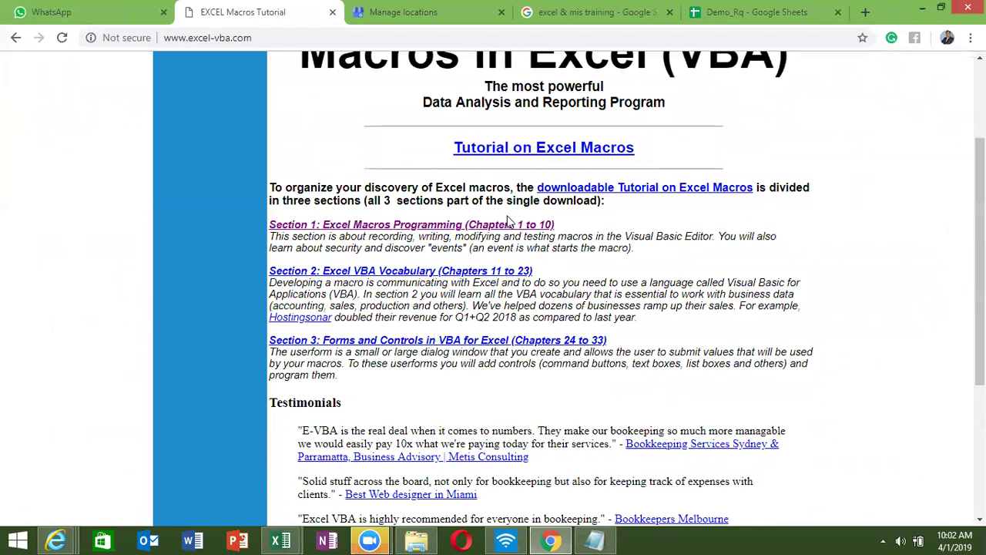
pyautogui.press('super+d')
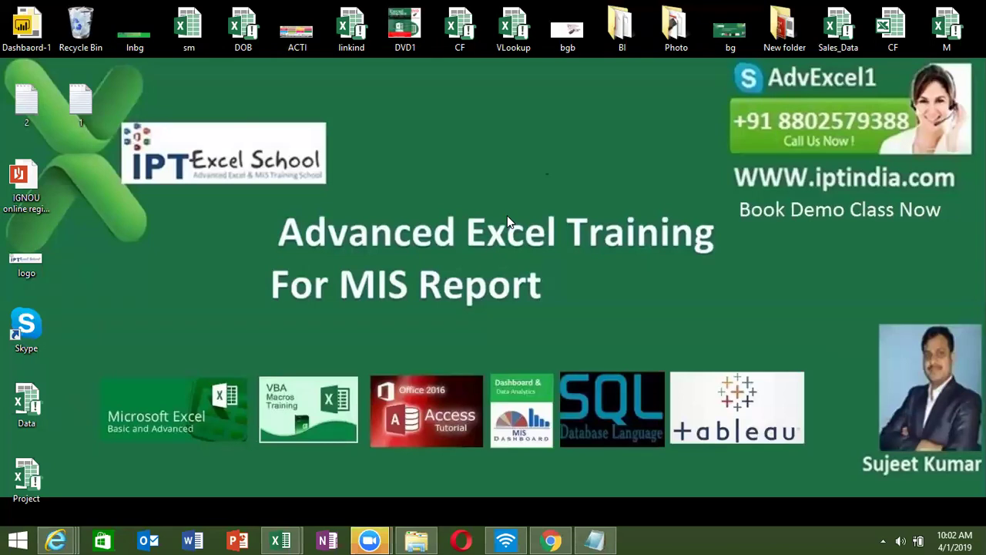